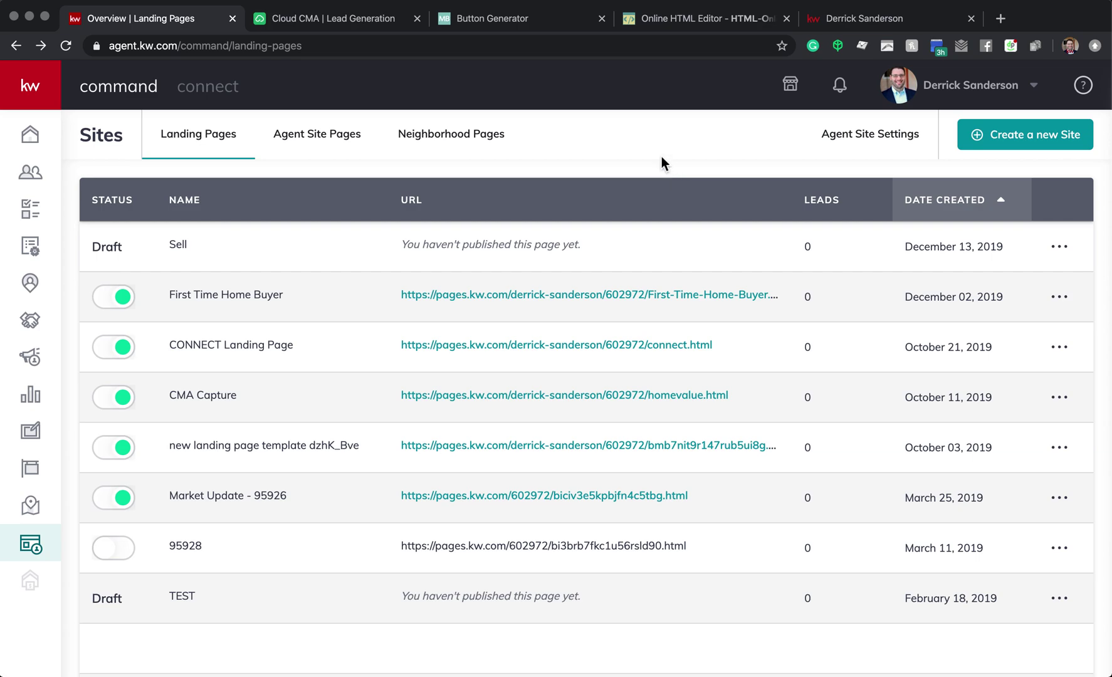
# Open Cloud CMA's Lead Generation page to bring up the What's My Home Worth? landing page.
pyautogui.click(368, 25)
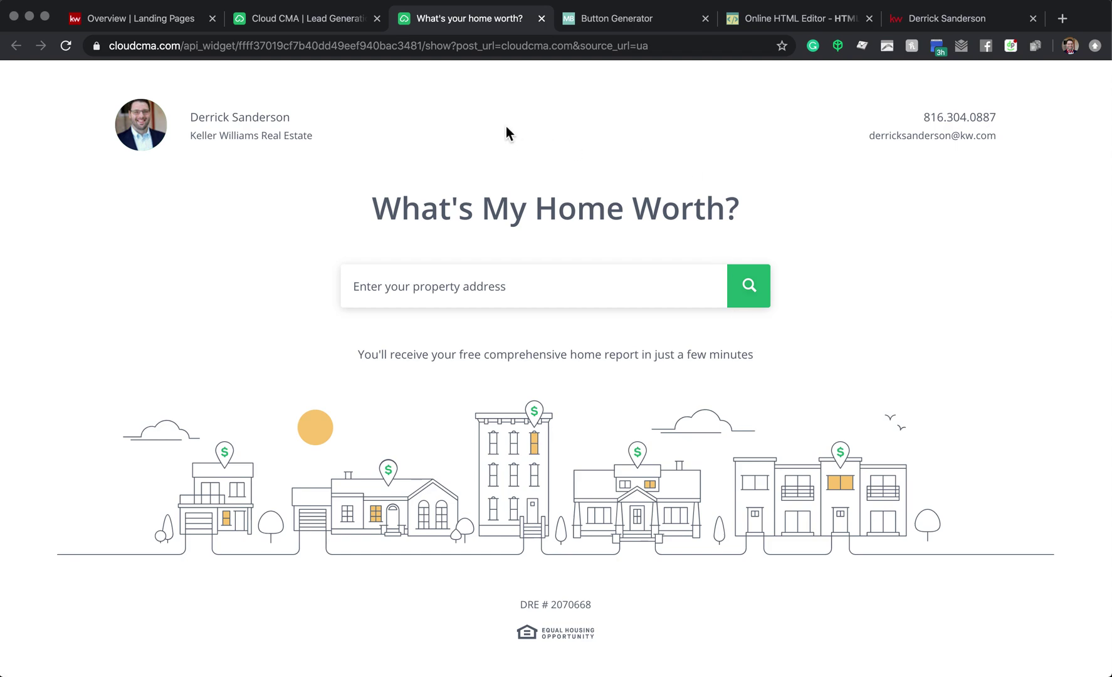
# Close the home-value landing page preview and go back to KW Command's Landing Pages list.
pyautogui.click(325, 25)
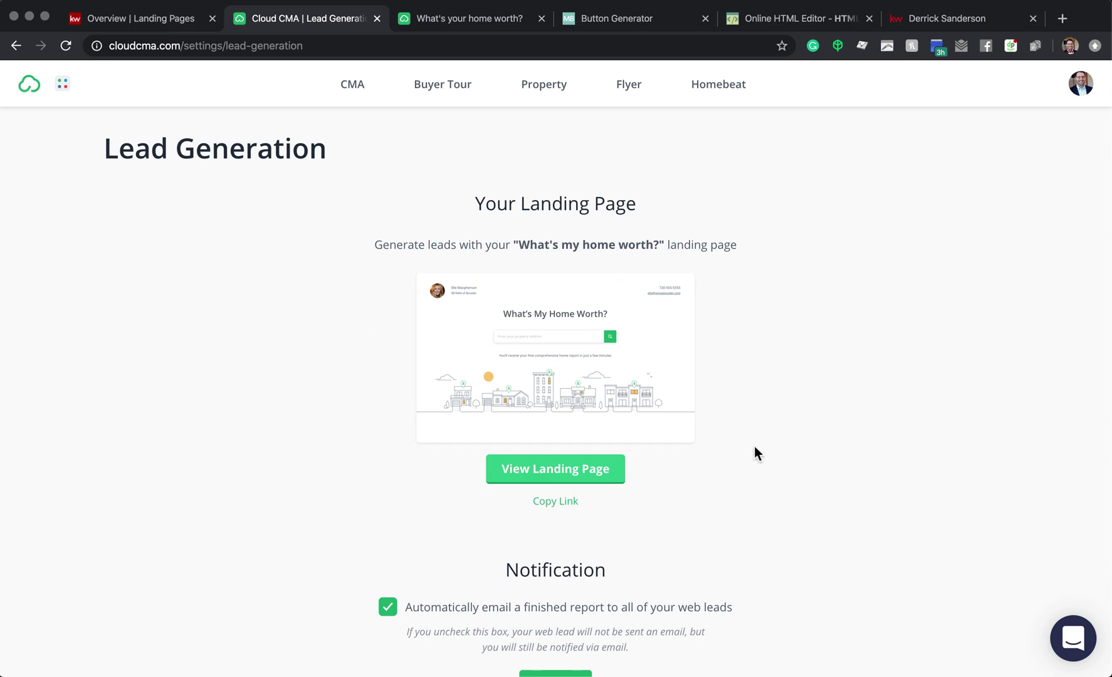
pyautogui.click(480, 22)
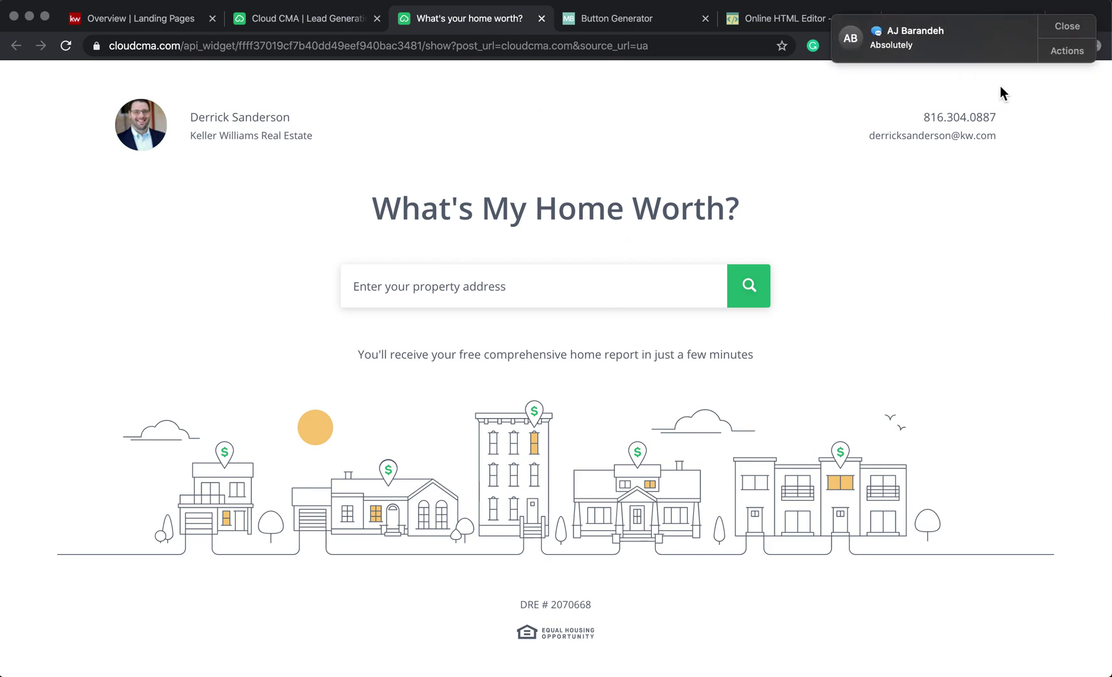
pyautogui.click(1066, 26)
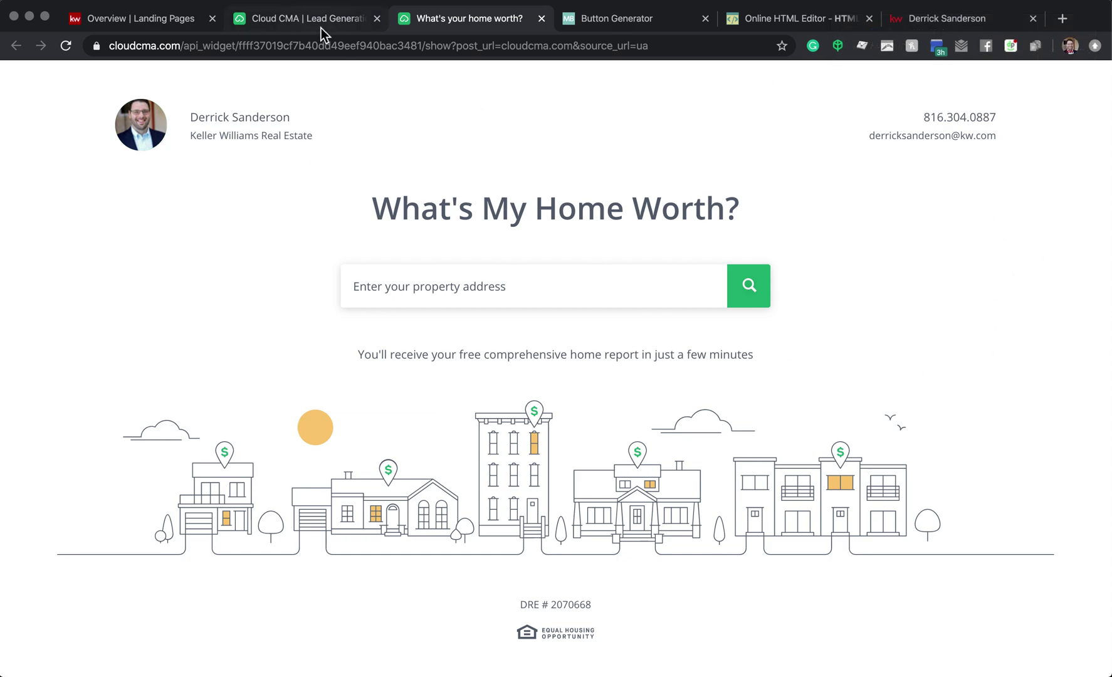
pyautogui.click(541, 18)
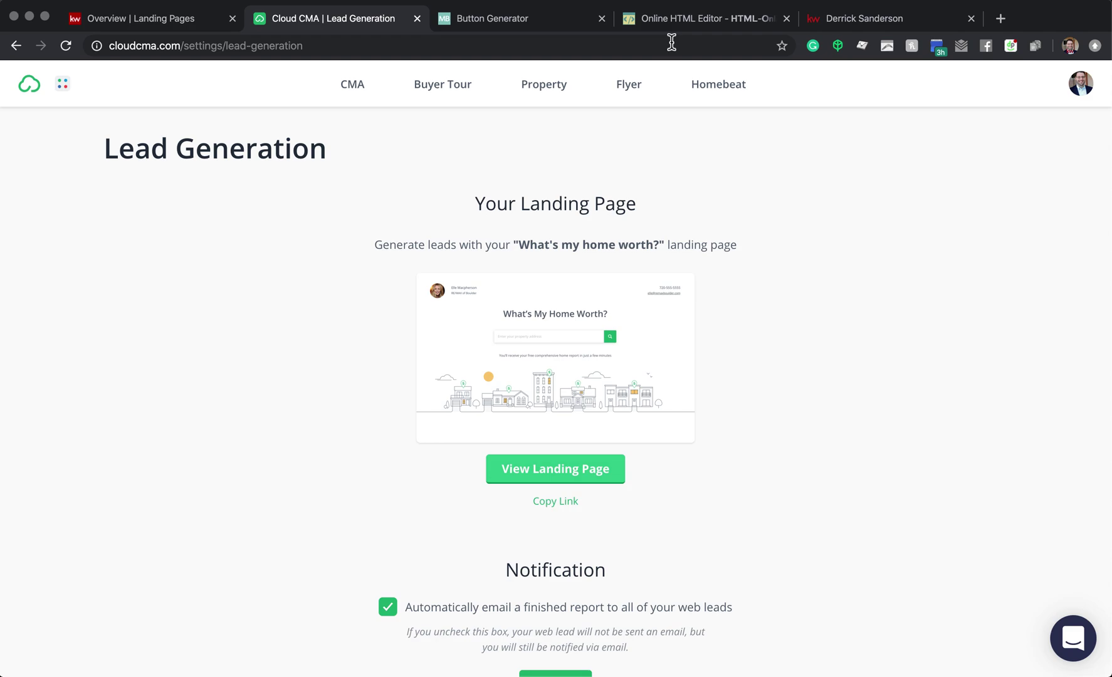
pyautogui.click(690, 19)
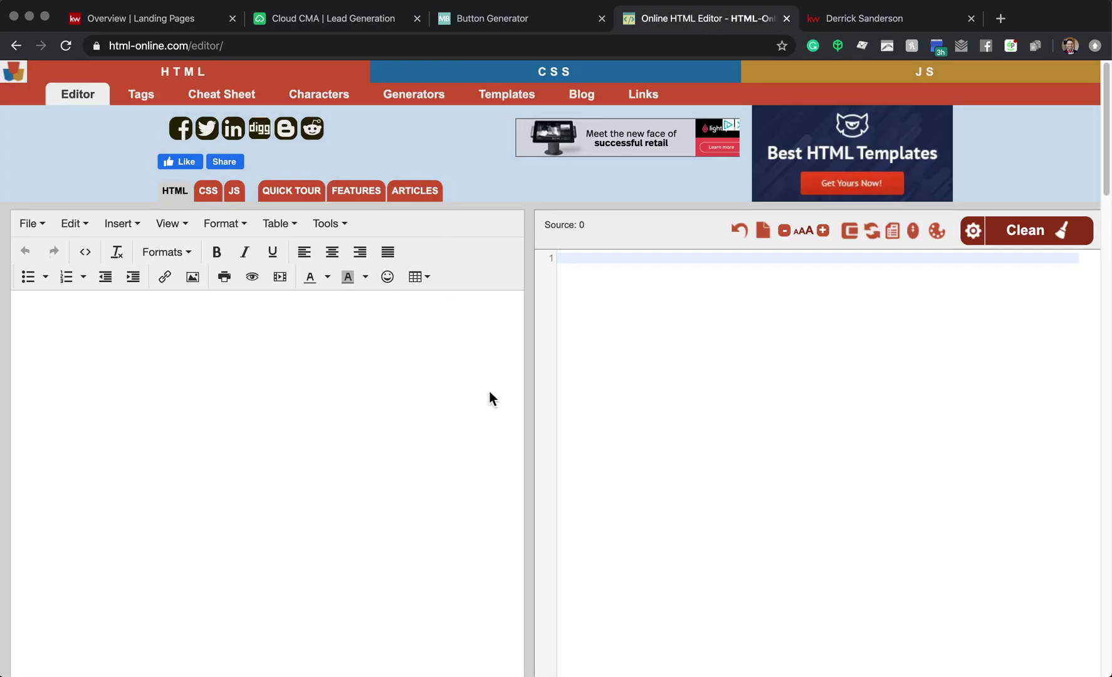
pyautogui.click(286, 25)
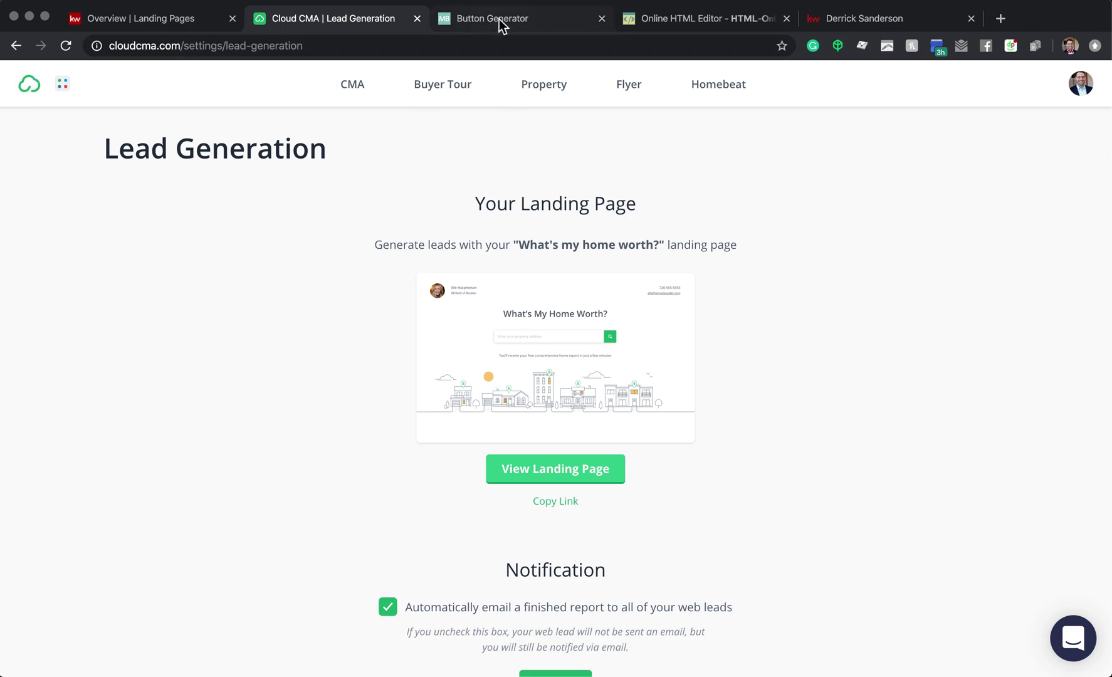
pyautogui.click(112, 18)
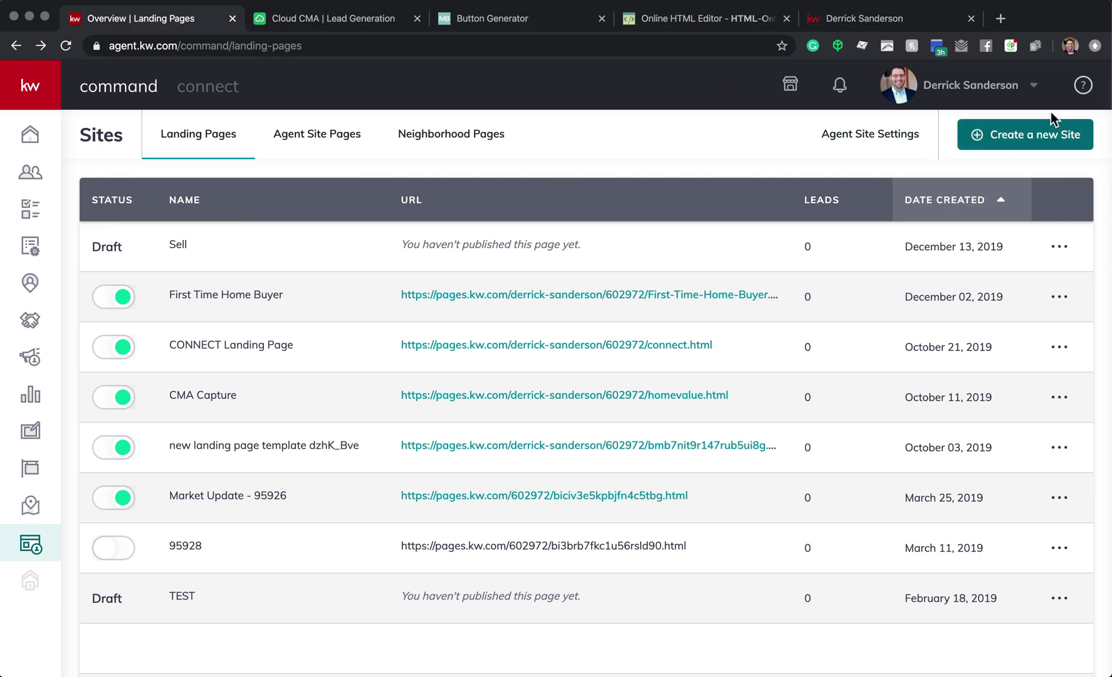
# Create a new On My Agent Site page, opening the blank 'new agent site eHNyqr' editor.
pyautogui.click(1044, 143)
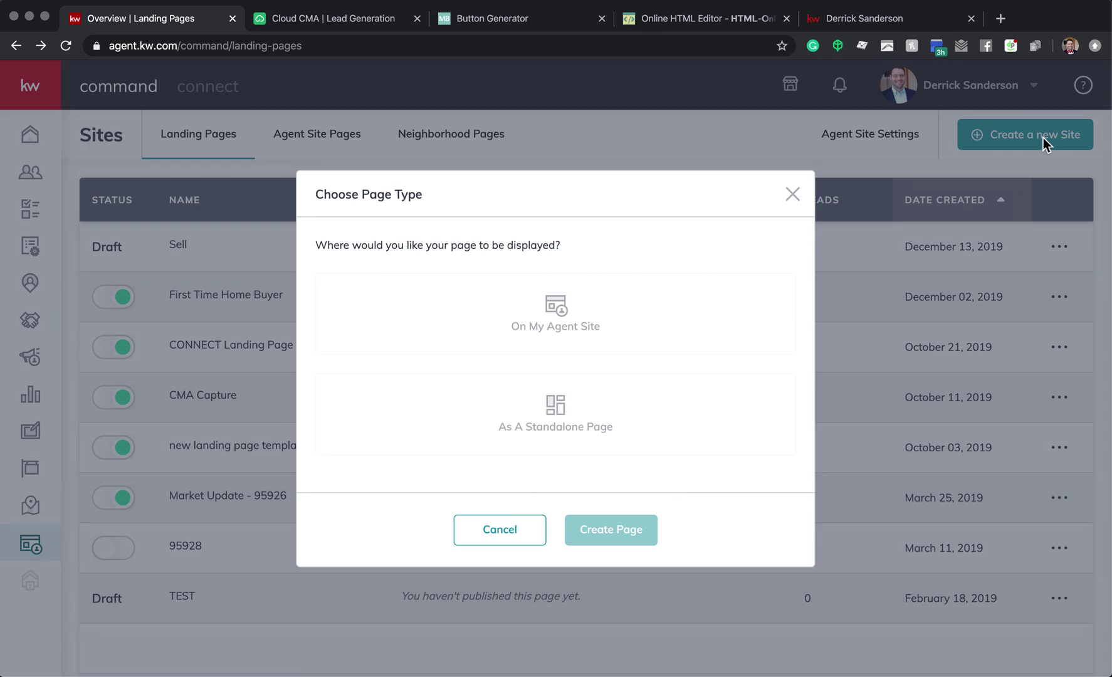
pyautogui.click(703, 327)
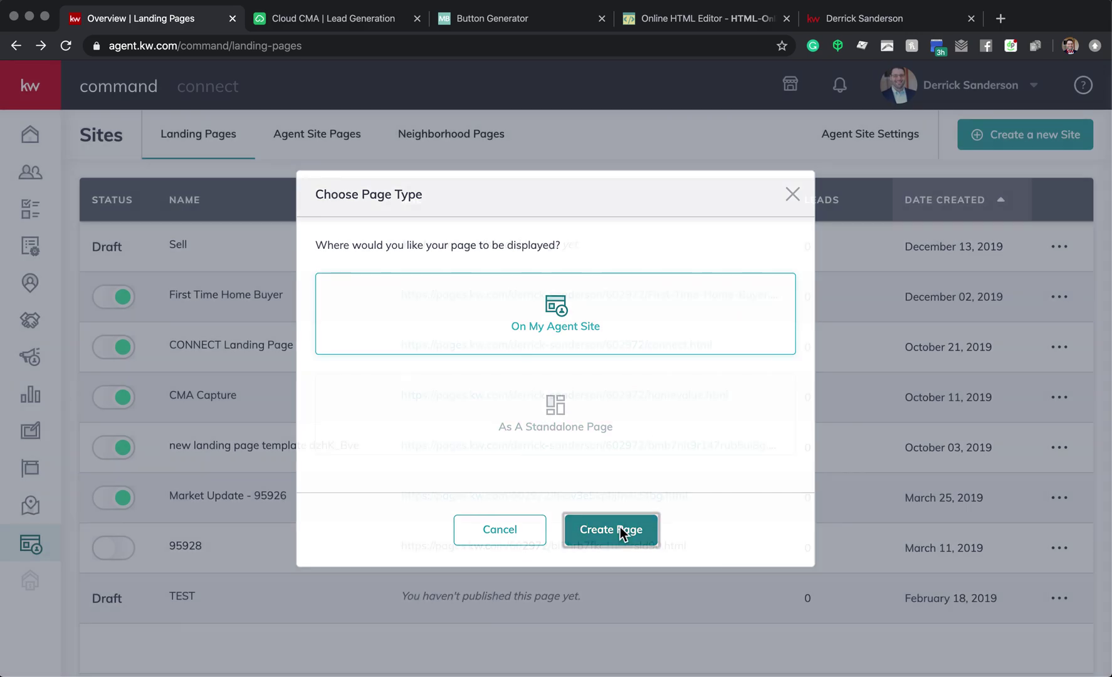
pyautogui.click(620, 529)
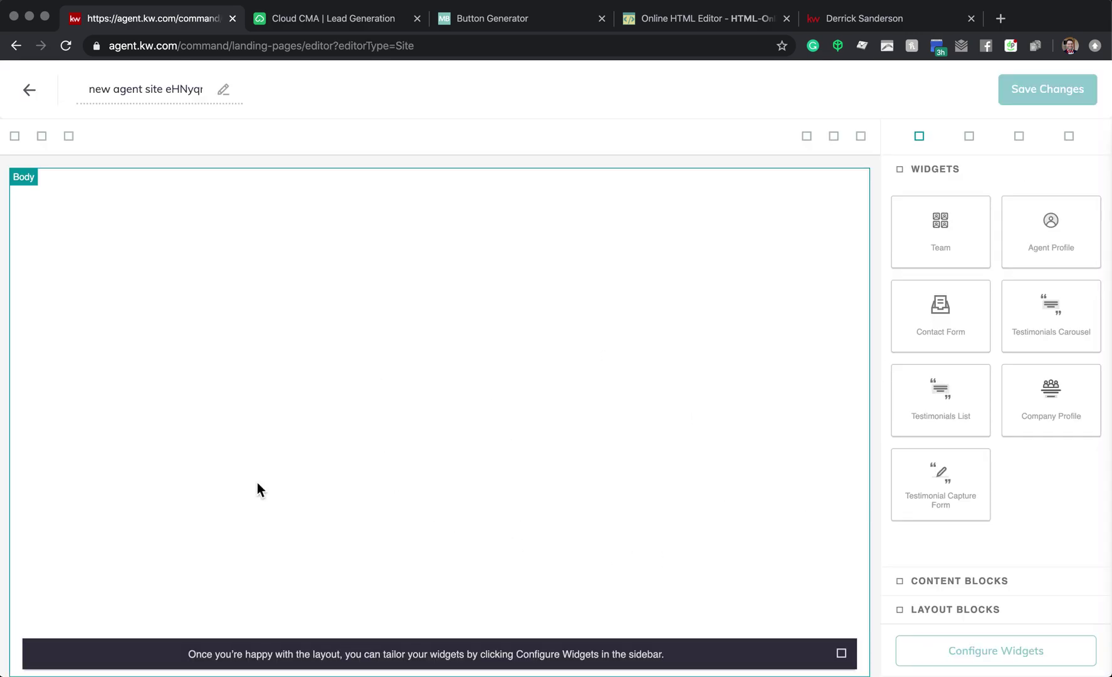
# Replace the auto-generated page title with 'CMA TEST 12'.
pyautogui.click(136, 101)
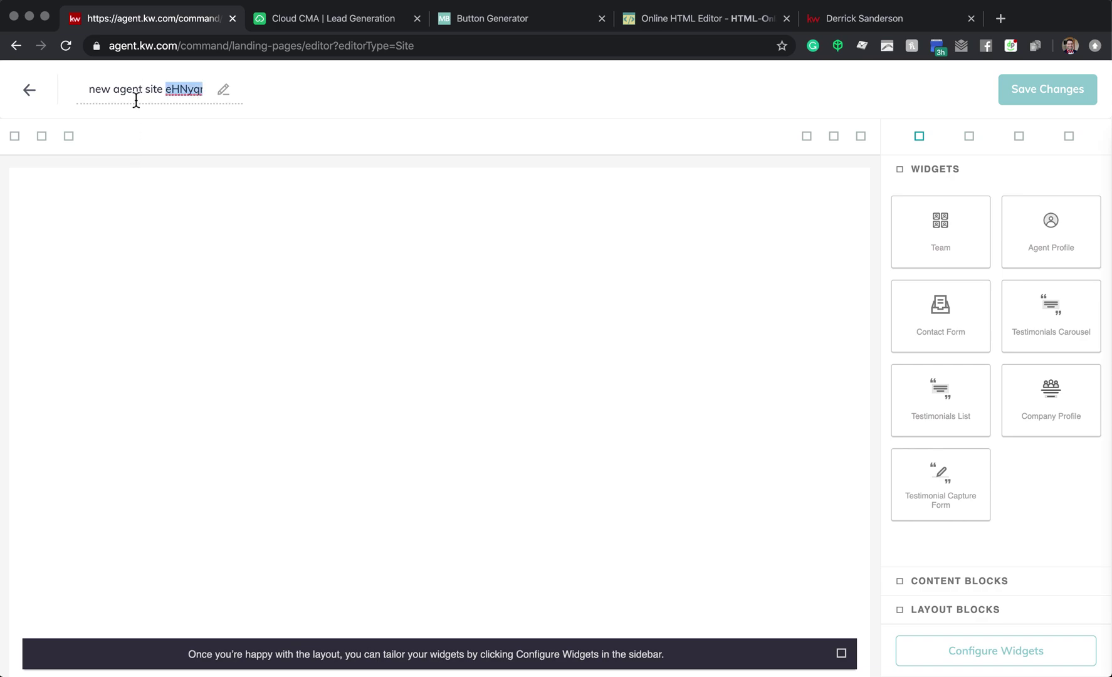
pyautogui.press('super+a')
pyautogui.write('CMA ')
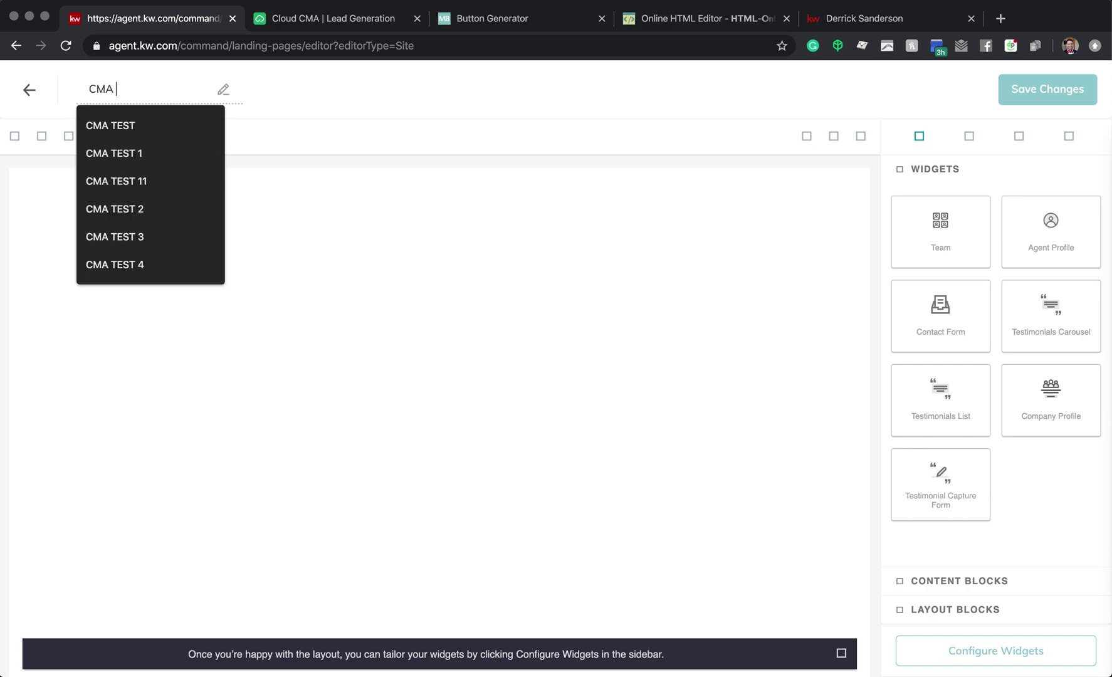
pyautogui.write('TEST 12')
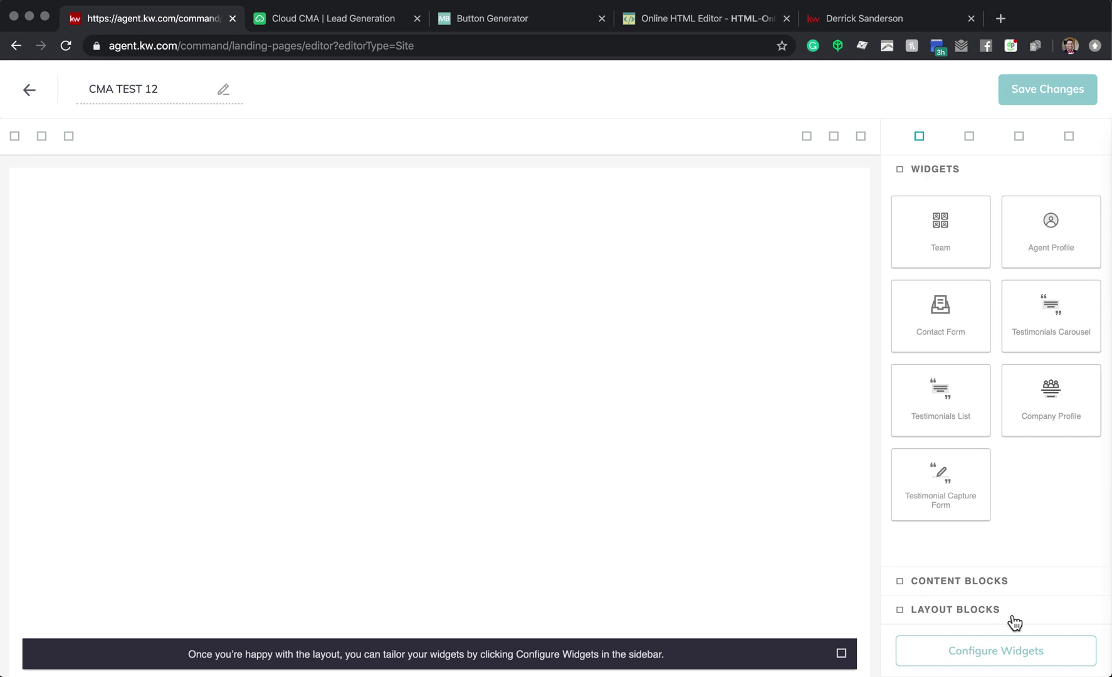
# Drop a Company Profile widget onto the empty page and open its configuration form.
pyautogui.moveTo(1057, 402); pyautogui.dragTo(685, 380)
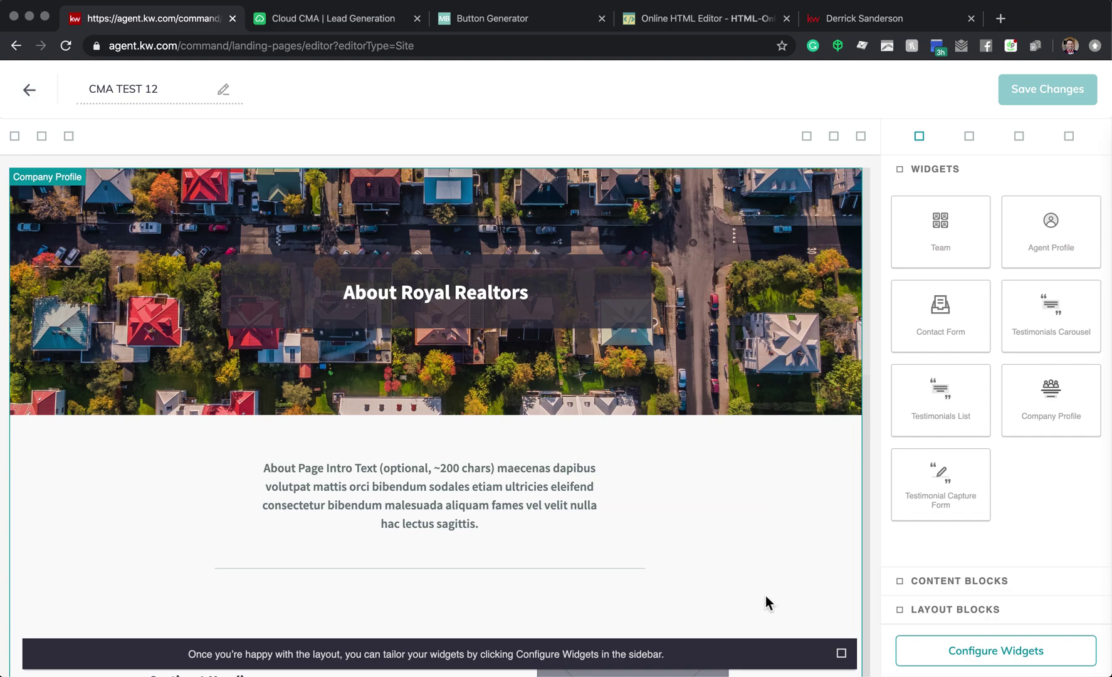
pyautogui.click(966, 656)
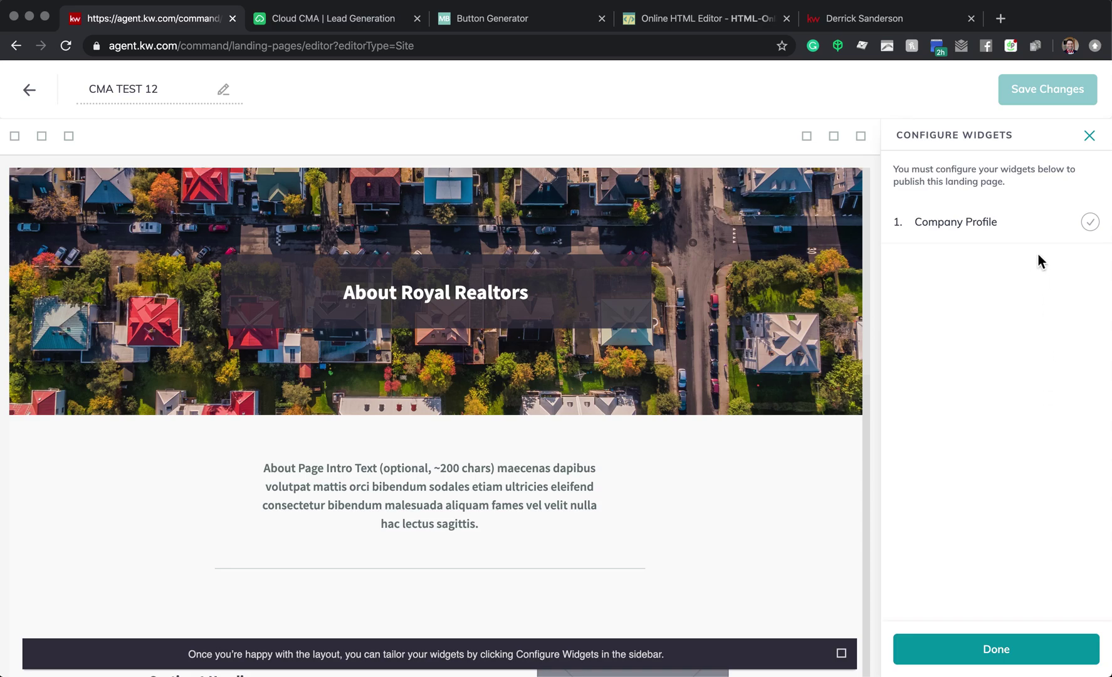
pyautogui.click(1020, 227)
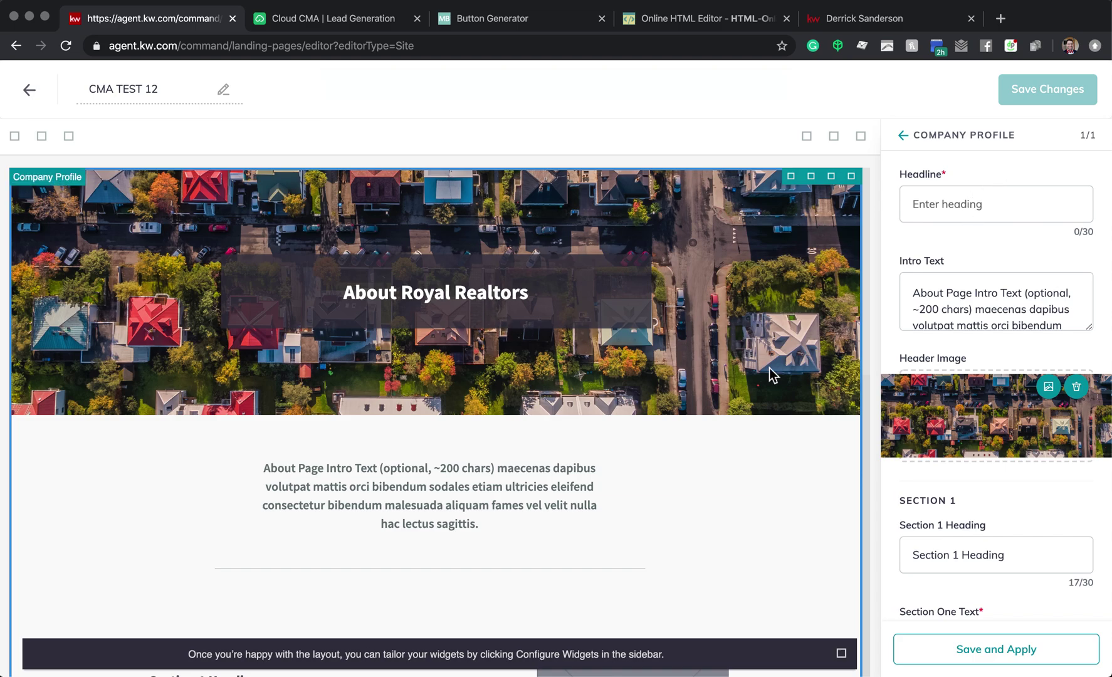
# Set the Company Profile headline to 'FREE HOME VALUE ESTIMATE' and apply it to the page.
pyautogui.click(980, 213)
pyautogui.write('FR')
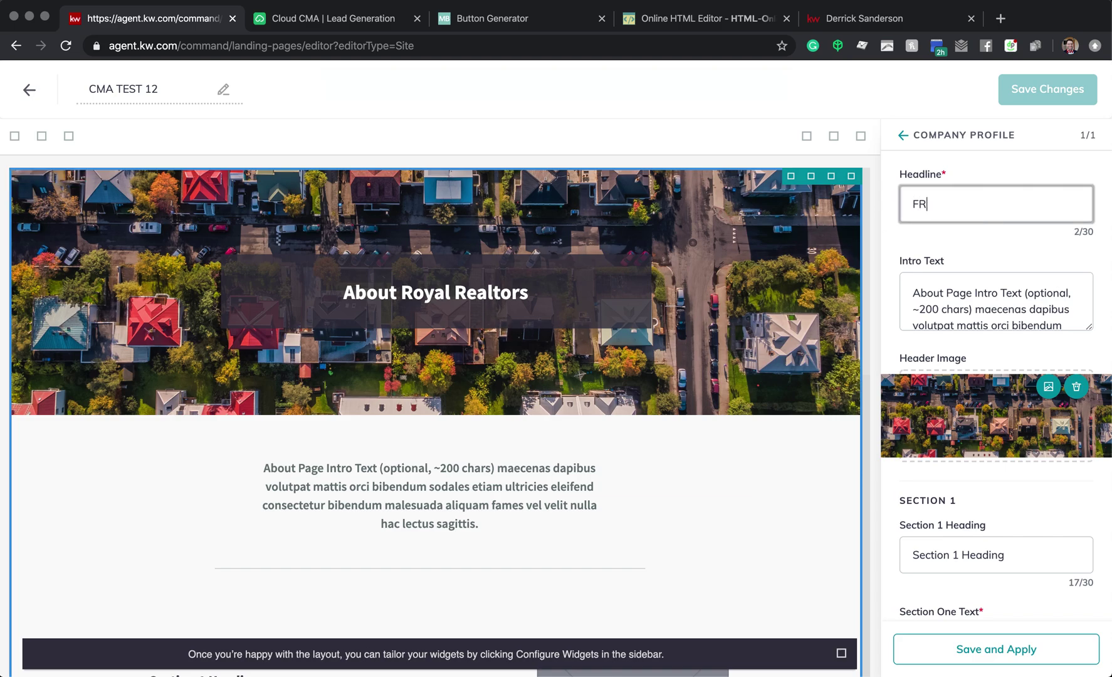
pyautogui.write('EE HOME VALUE ESTIMATE')
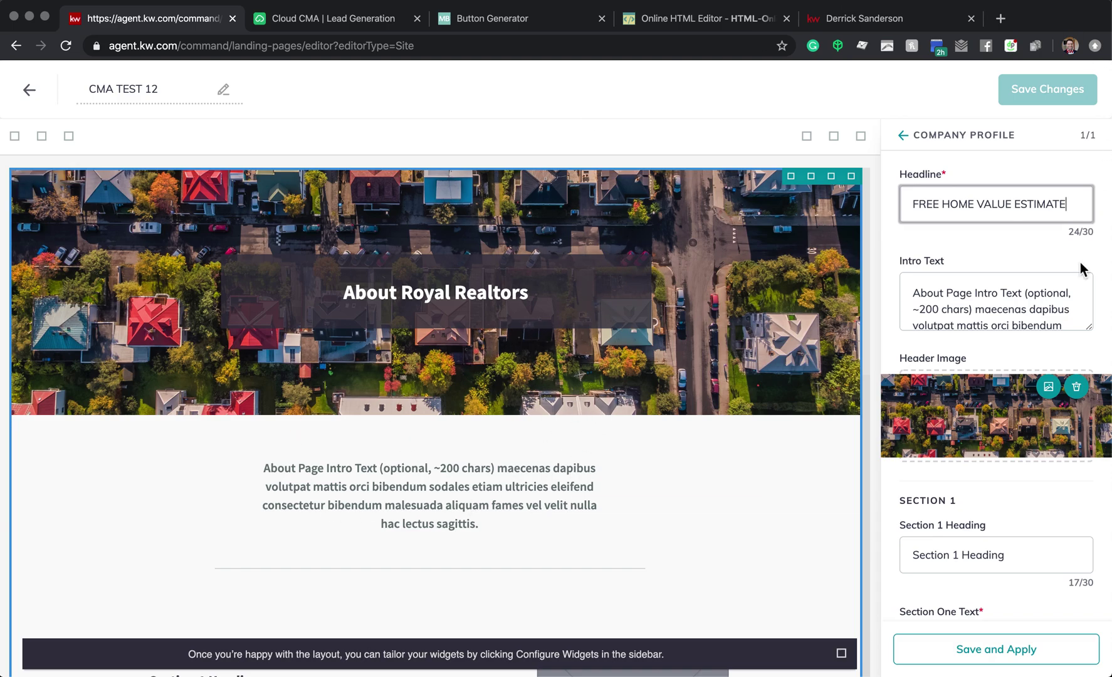
pyautogui.click(996, 640)
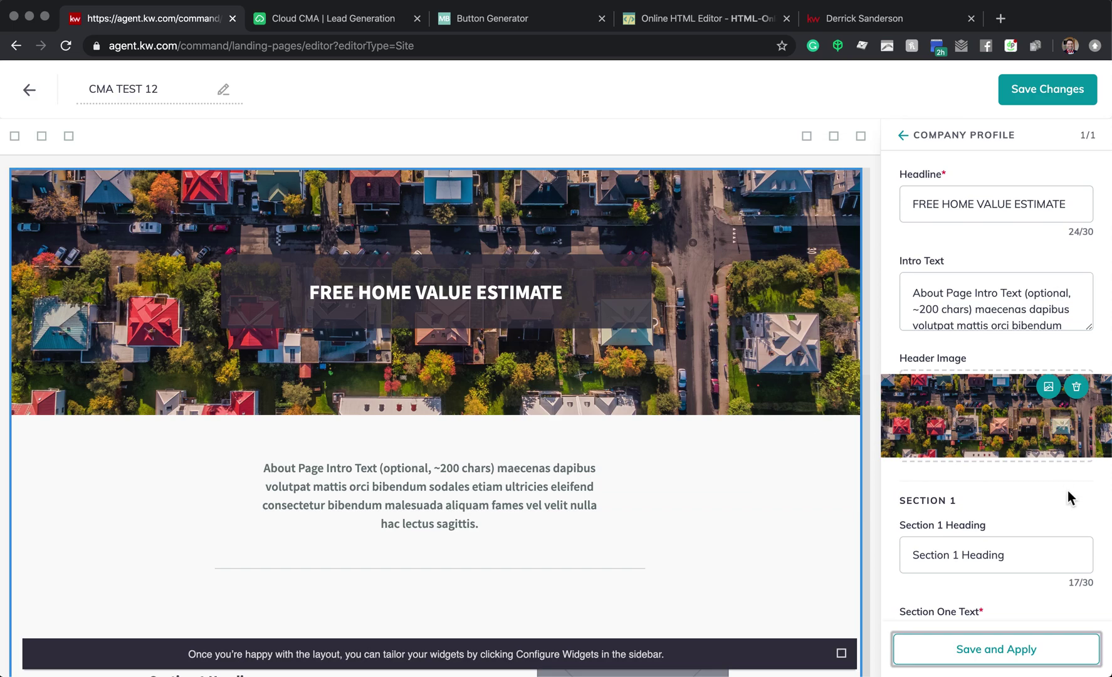
pyautogui.scroll(-3, 1055, 432)
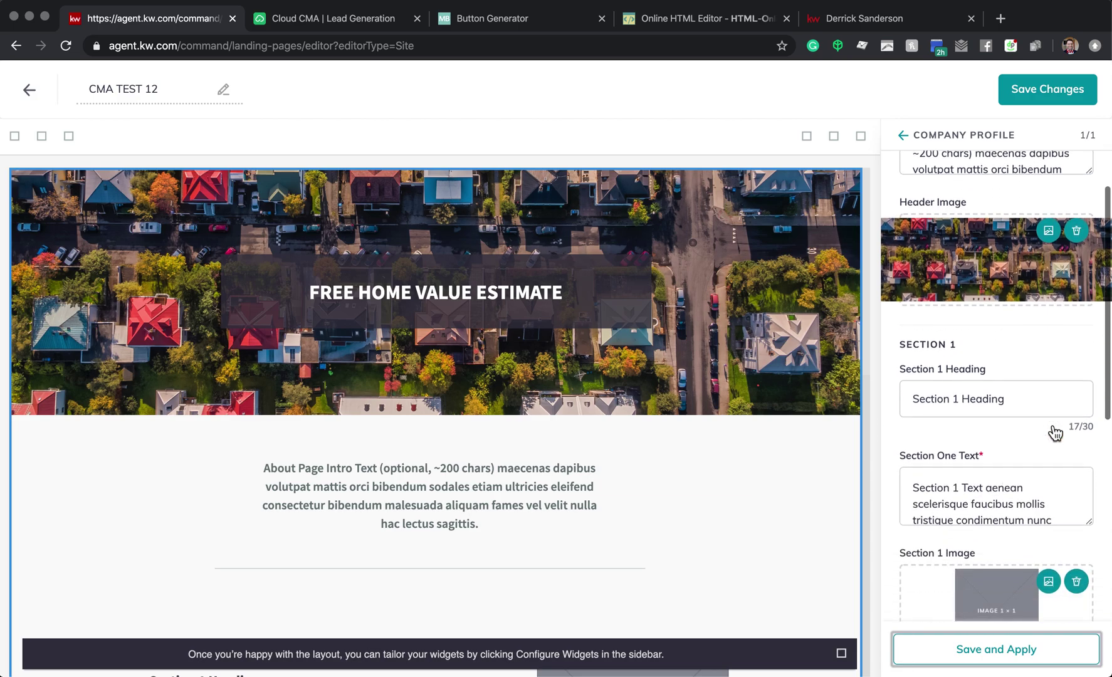
pyautogui.scroll(3, 1015, 279)
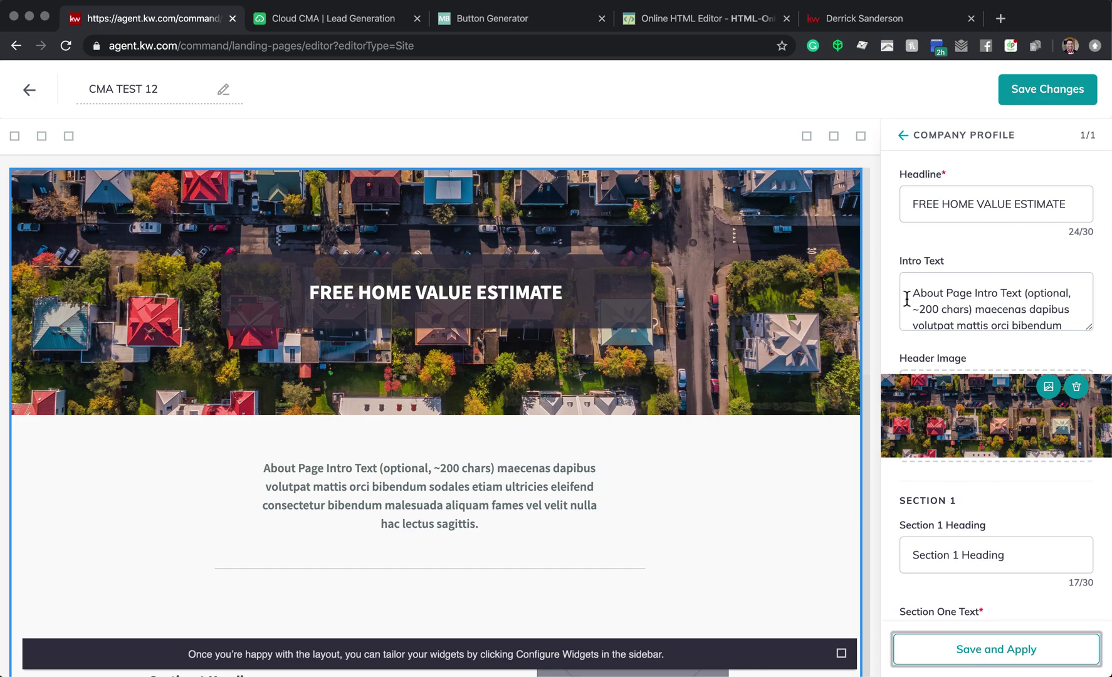
pyautogui.scroll(-1, 953, 354)
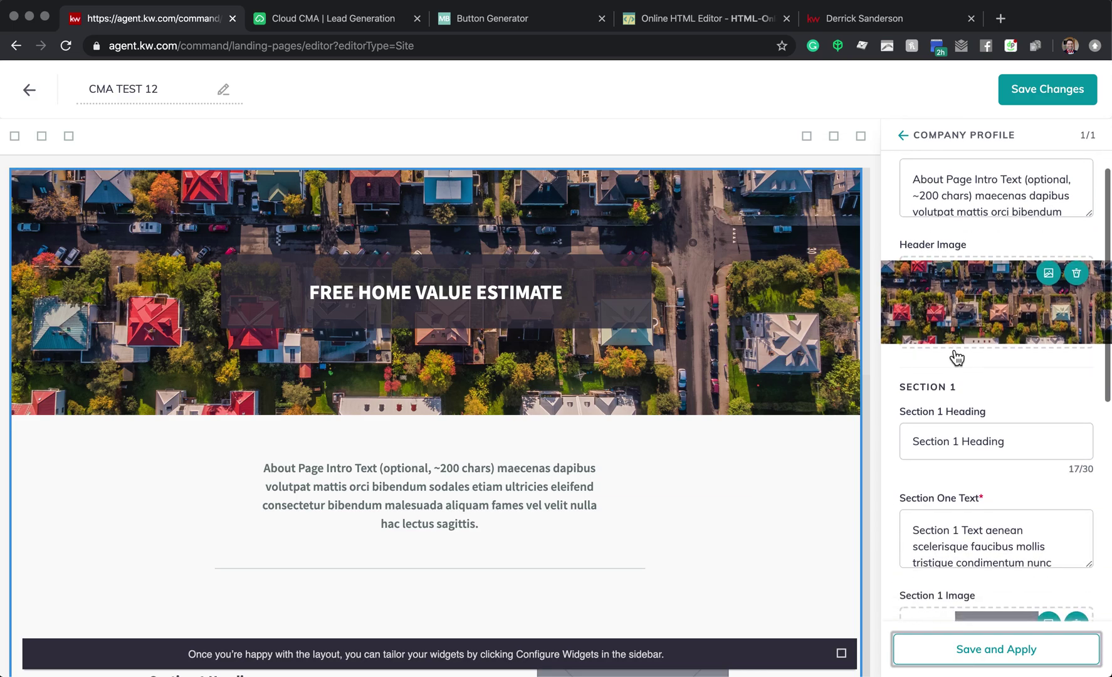
pyautogui.scroll(2, 956, 357)
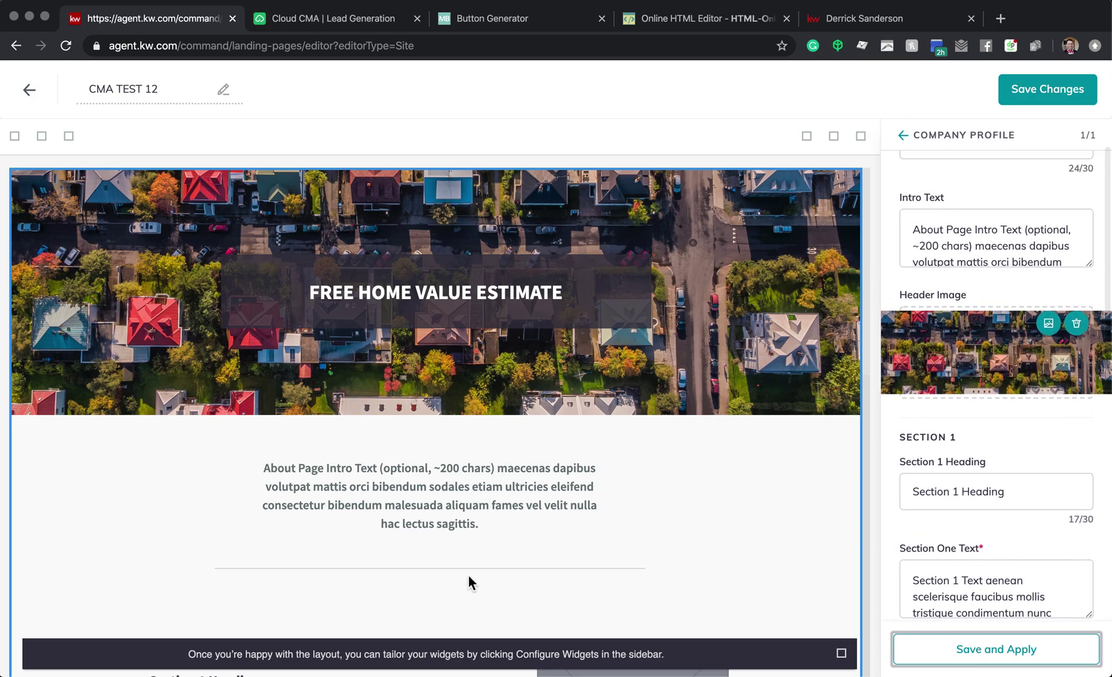
pyautogui.scroll(-3, 439, 514)
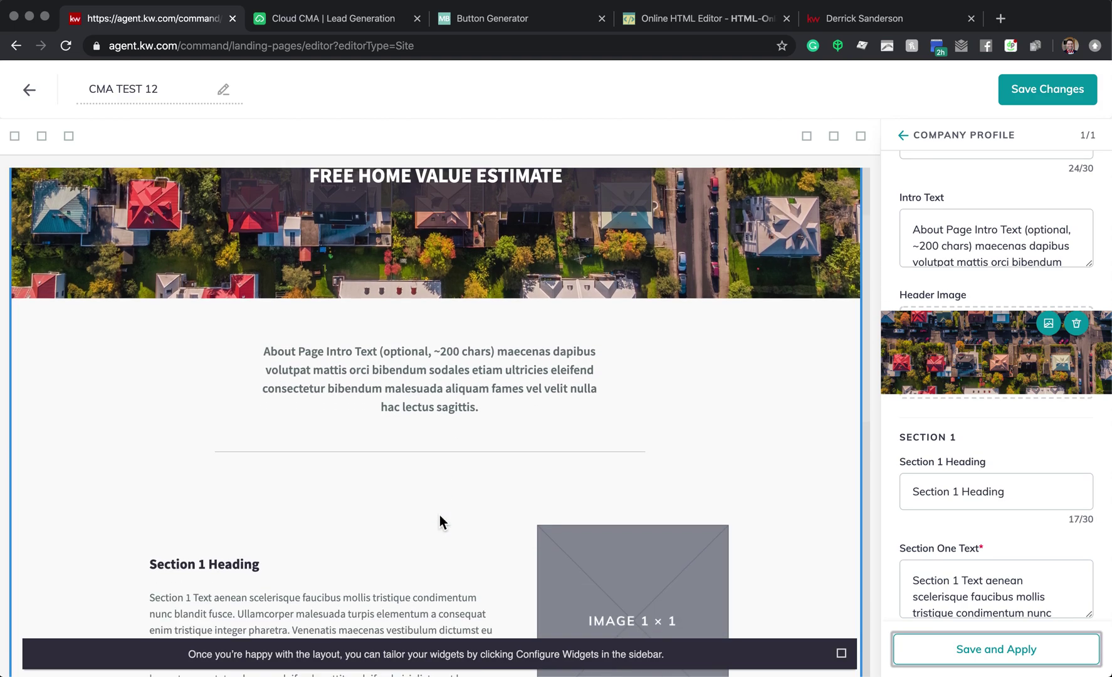
pyautogui.scroll(3, 514, 407)
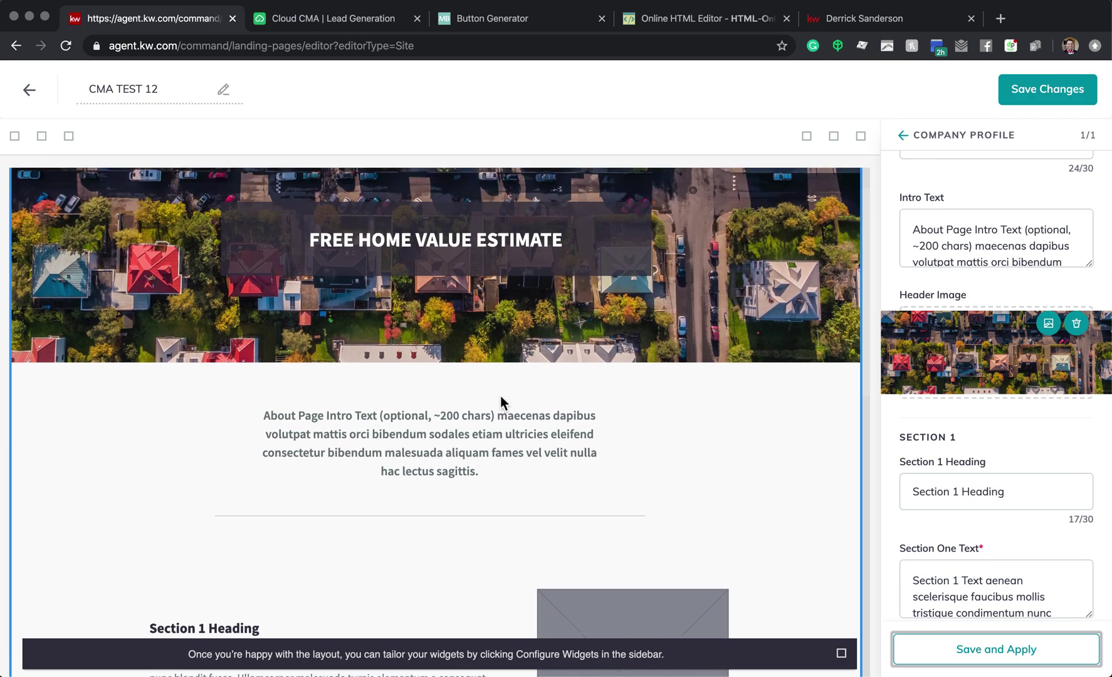
pyautogui.click(325, 18)
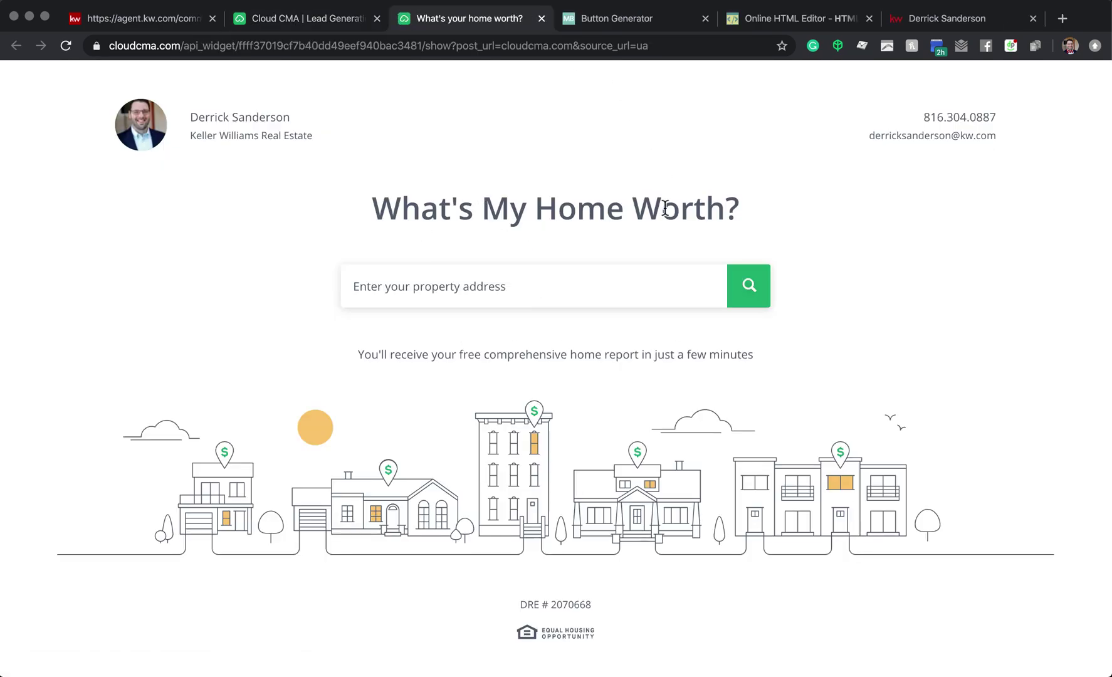
# Close the home-worth preview and copy the Cloud CMA landing page link.
pyautogui.click(541, 18)
pyautogui.click(557, 501)
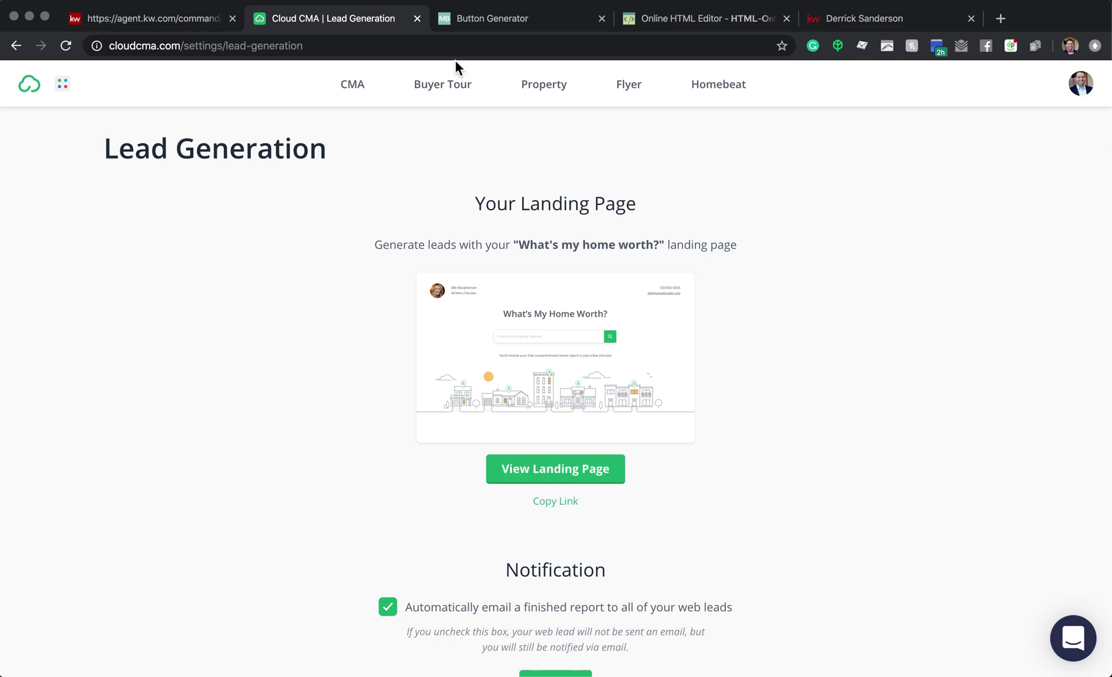
# Review the MaxButtons Basics settings with the default YOUR TEXT preview buttons.
pyautogui.click(506, 19)
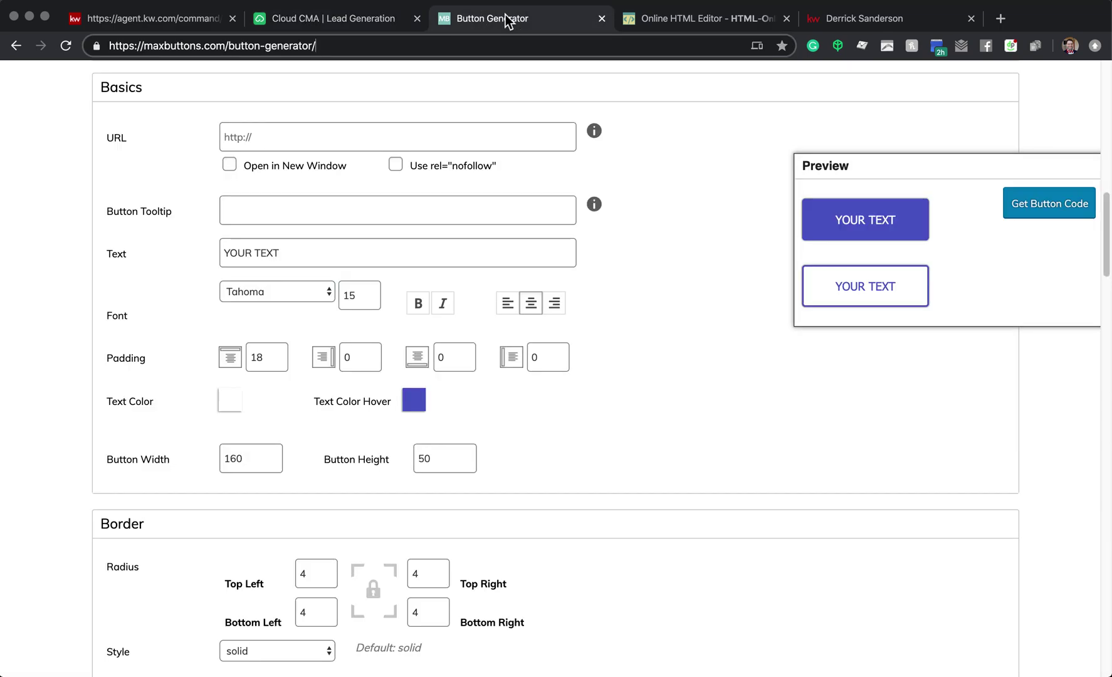
pyautogui.scroll(10, 572, 193)
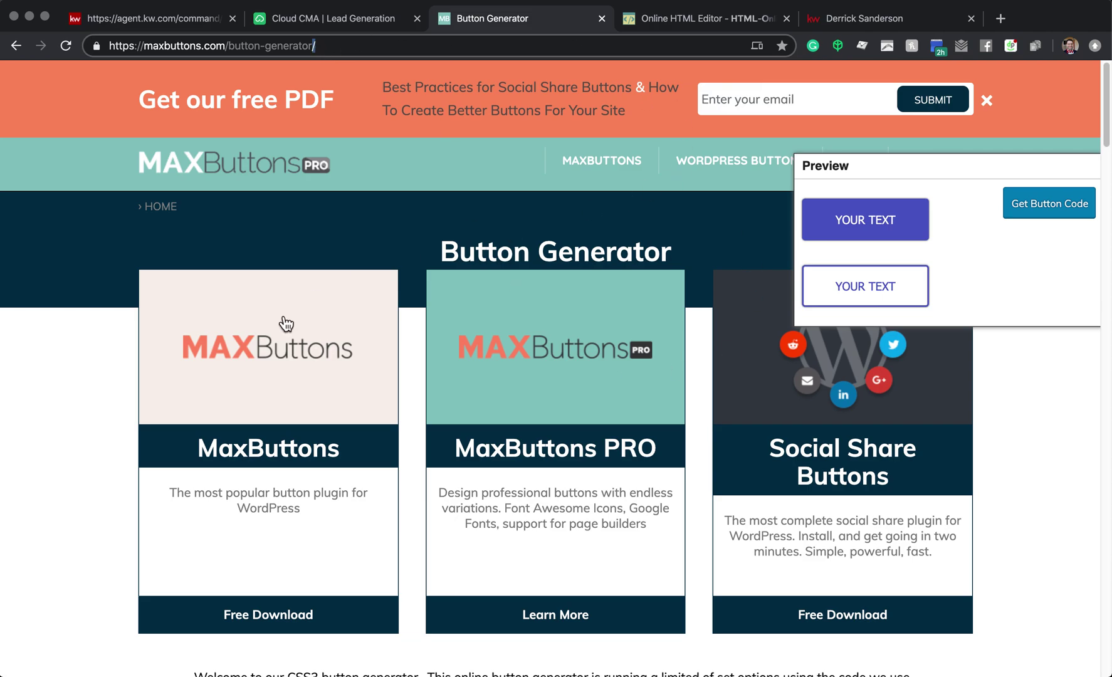
pyautogui.scroll(-5, 260, 362)
pyautogui.scroll(-10, 260, 362)
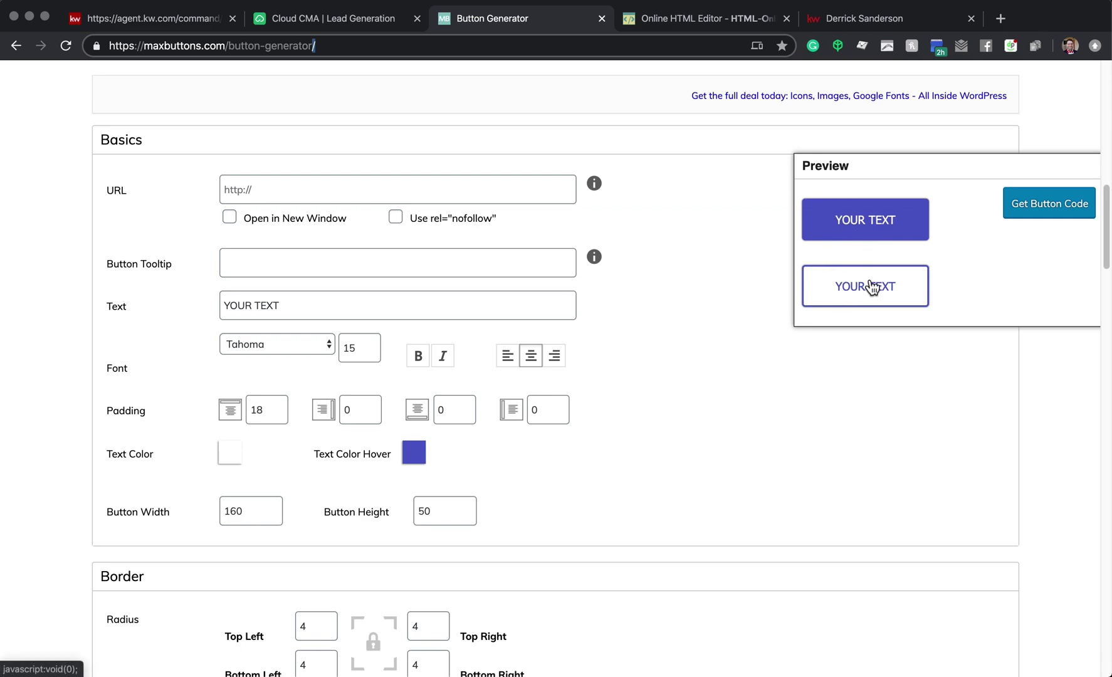
pyautogui.click(849, 20)
# Open the agent site's Free Home Value page from the menu and inspect its existing button.
pyautogui.click(888, 101)
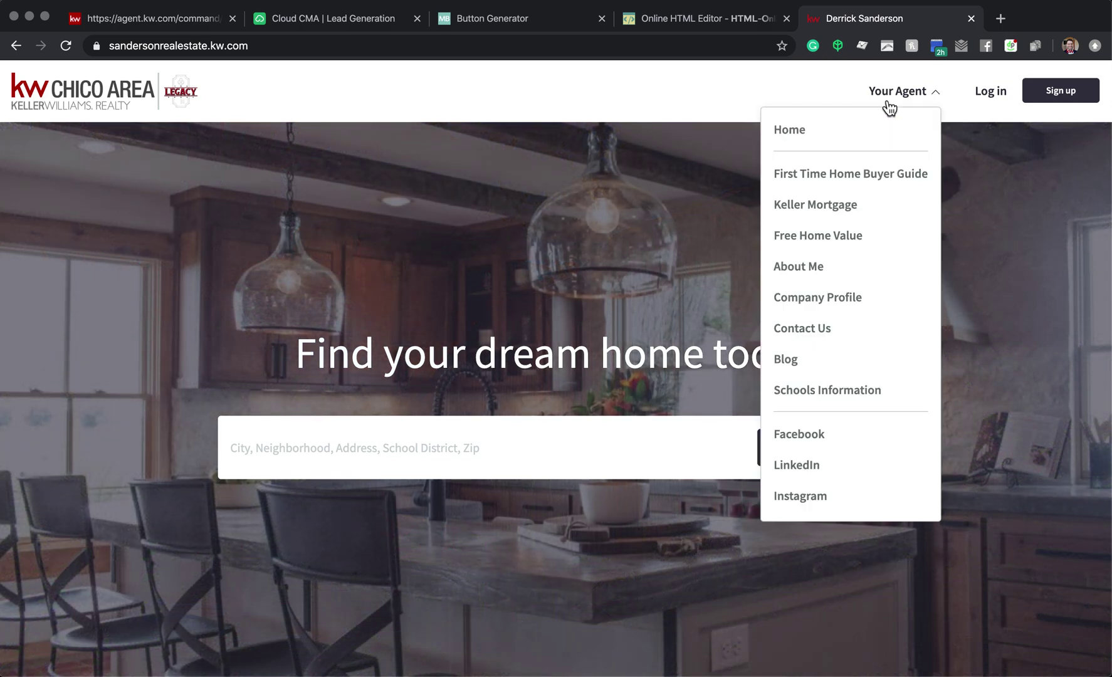
pyautogui.click(835, 236)
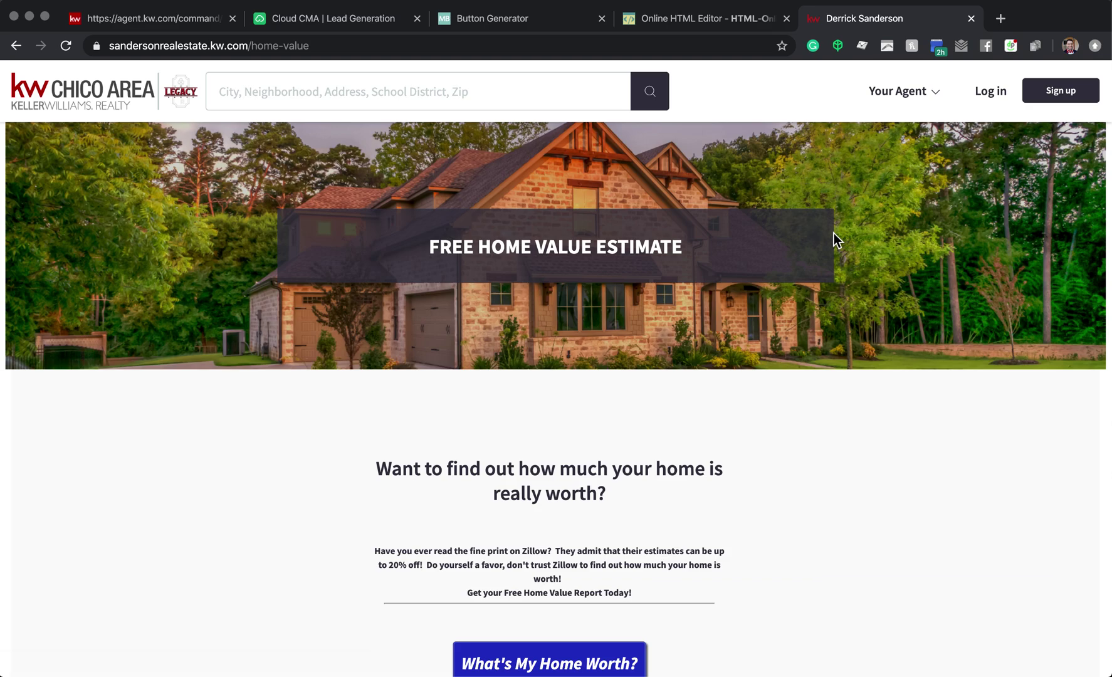
pyautogui.scroll(-3, 964, 525)
pyautogui.scroll(2, 964, 524)
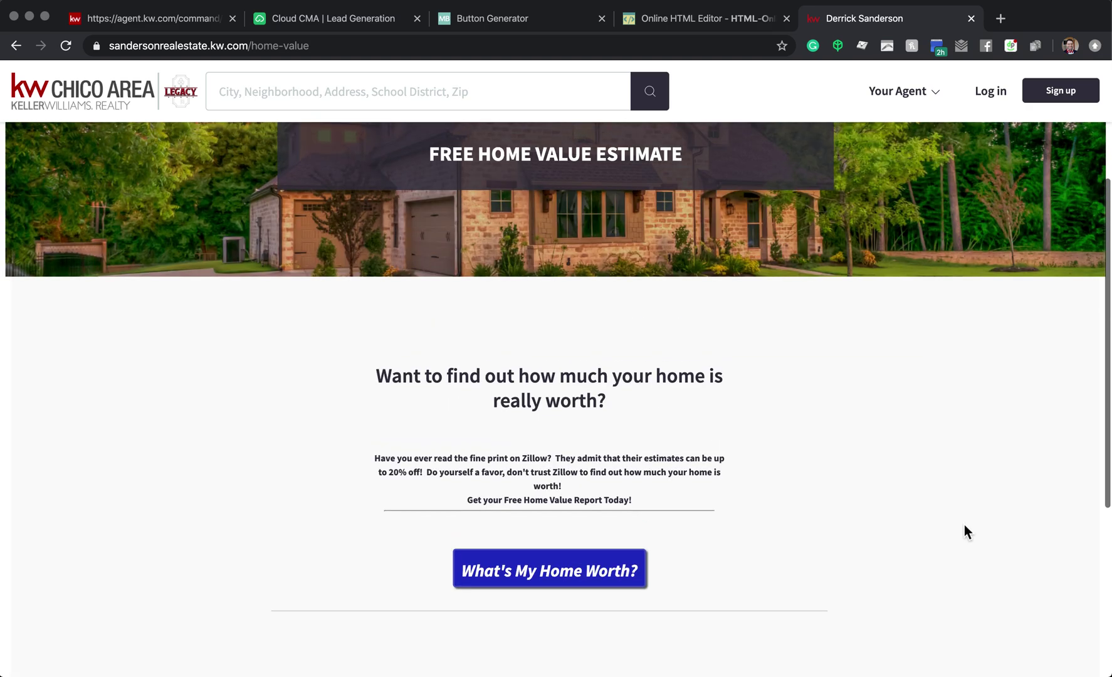
pyautogui.scroll(2, 964, 524)
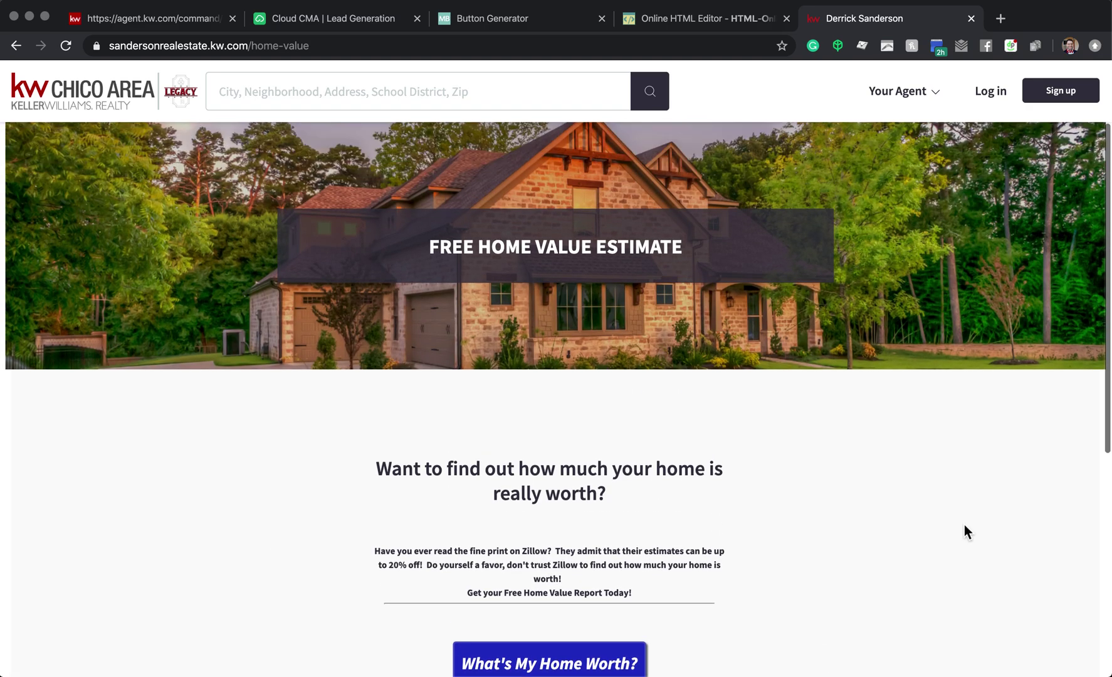
pyautogui.scroll(-3, 964, 525)
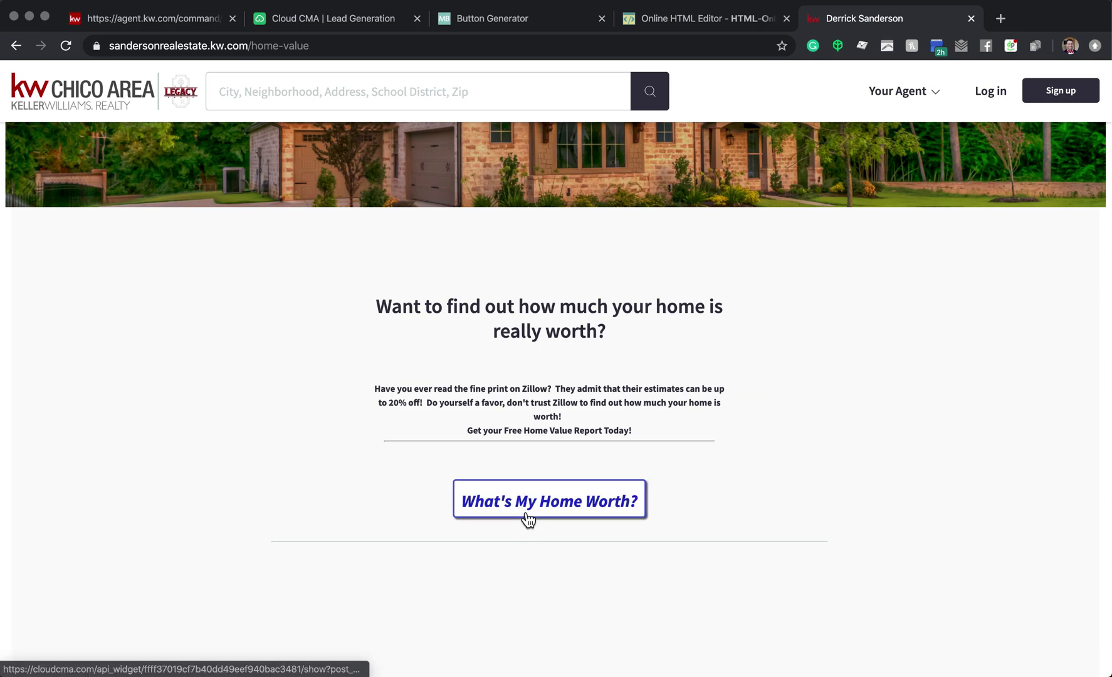
pyautogui.click(527, 24)
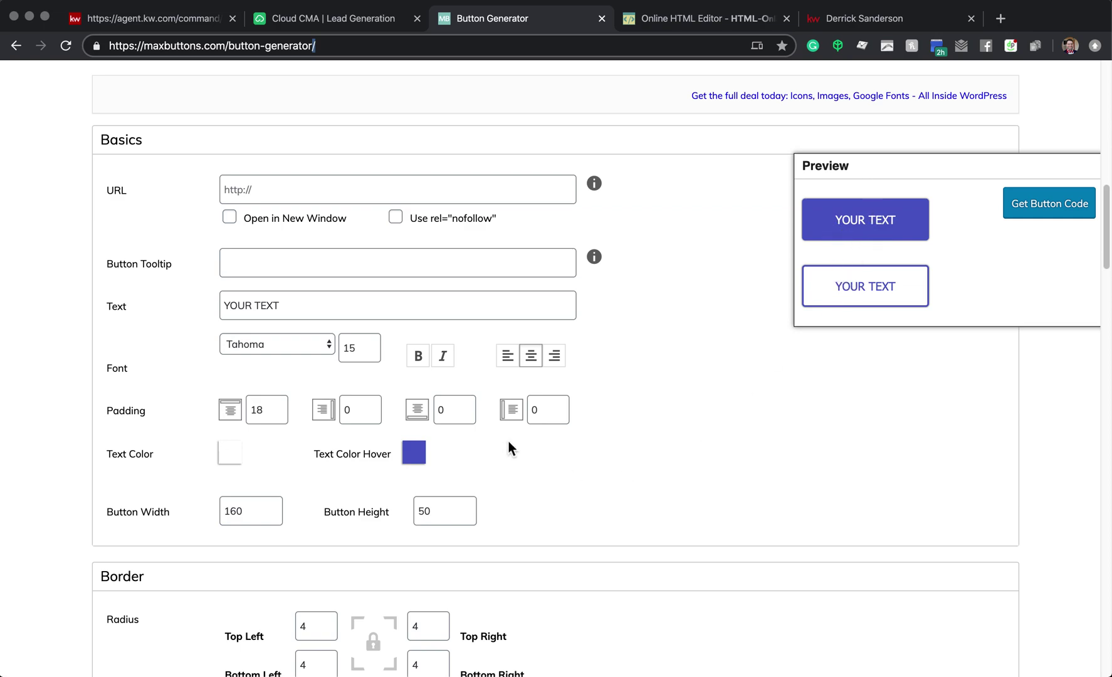
# Paste the Cloud CMA widget URL as the button link and enable Open in New Window.
pyautogui.click(301, 187)
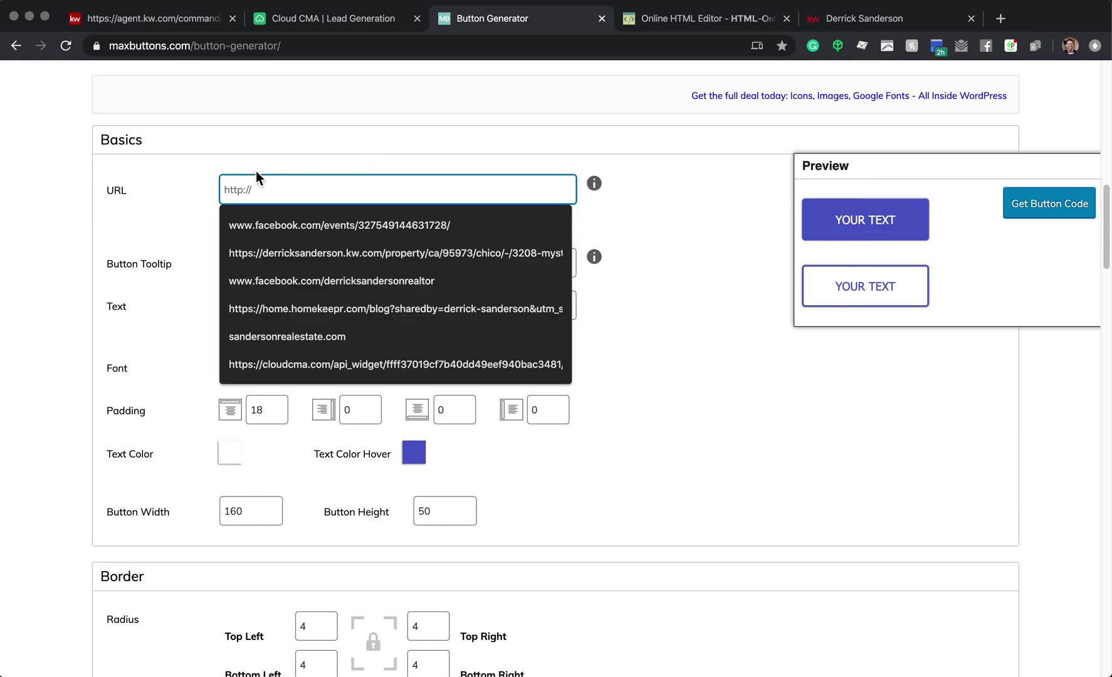
pyautogui.press('super+v')
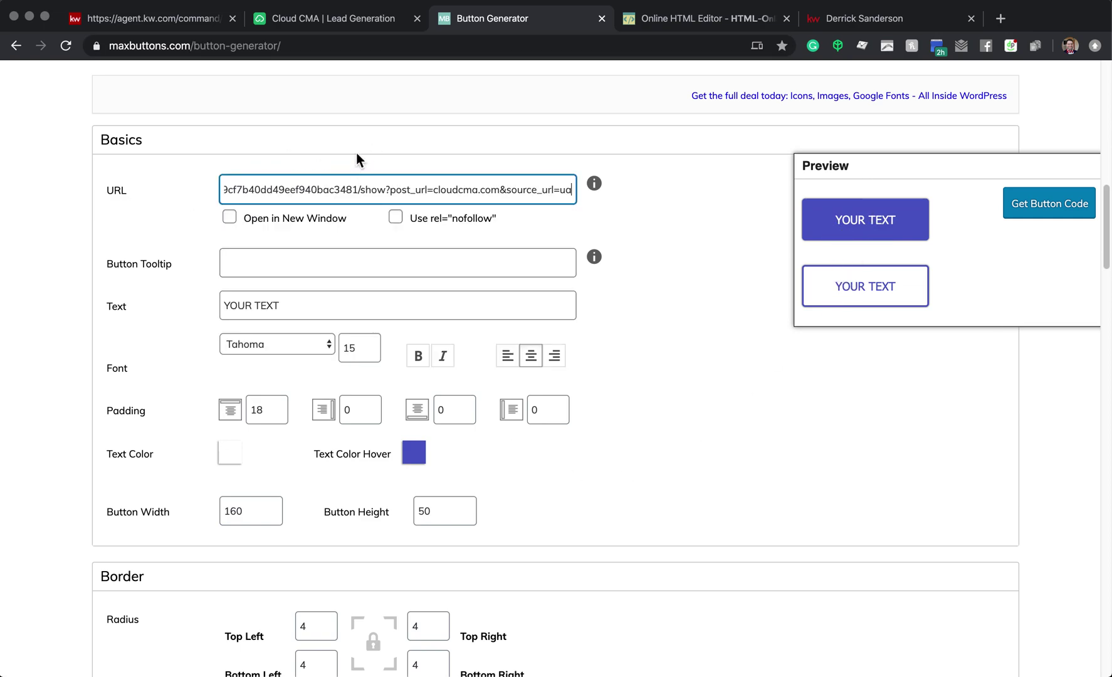
pyautogui.click(655, 199)
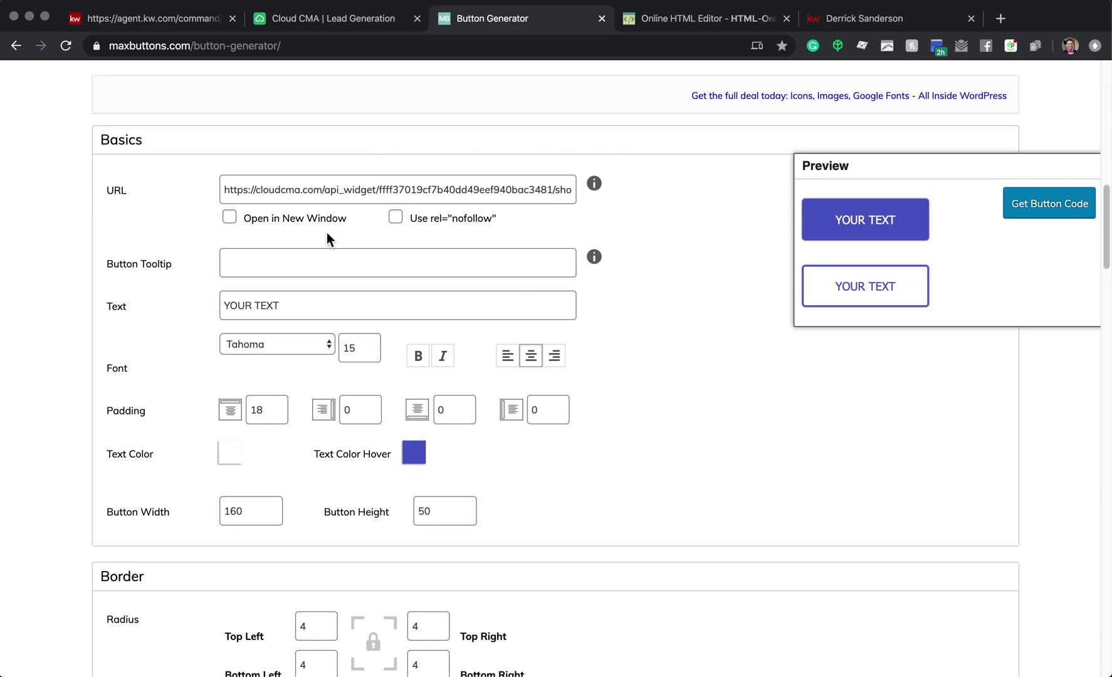
pyautogui.click(231, 218)
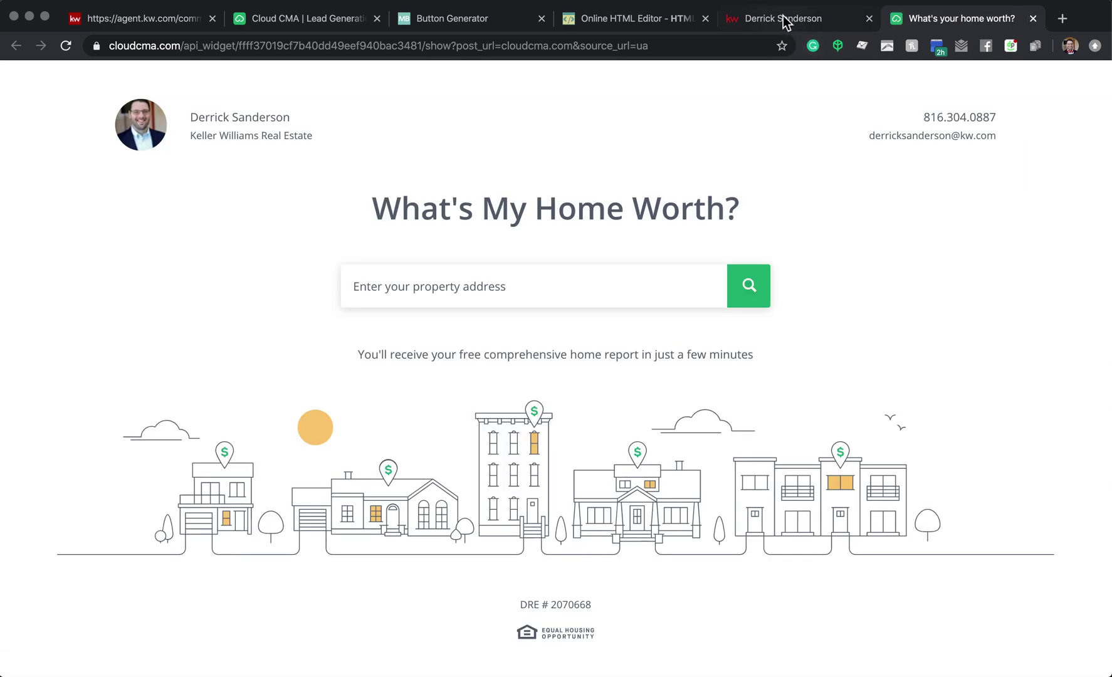
pyautogui.click(1034, 19)
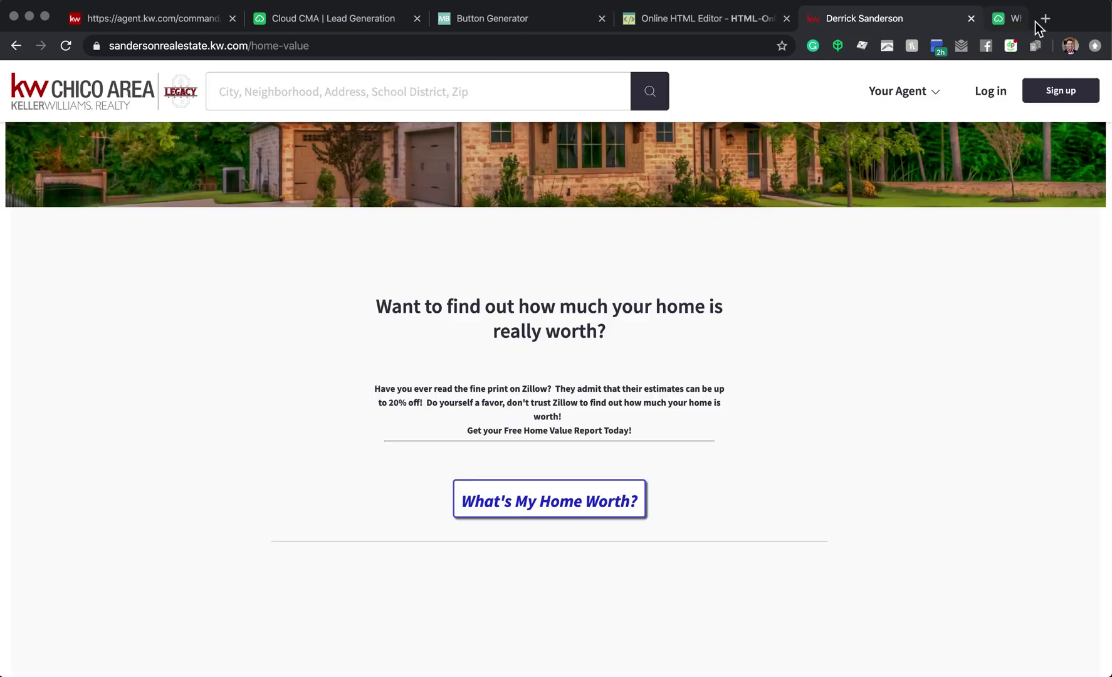
pyautogui.click(176, 21)
pyautogui.click(480, 28)
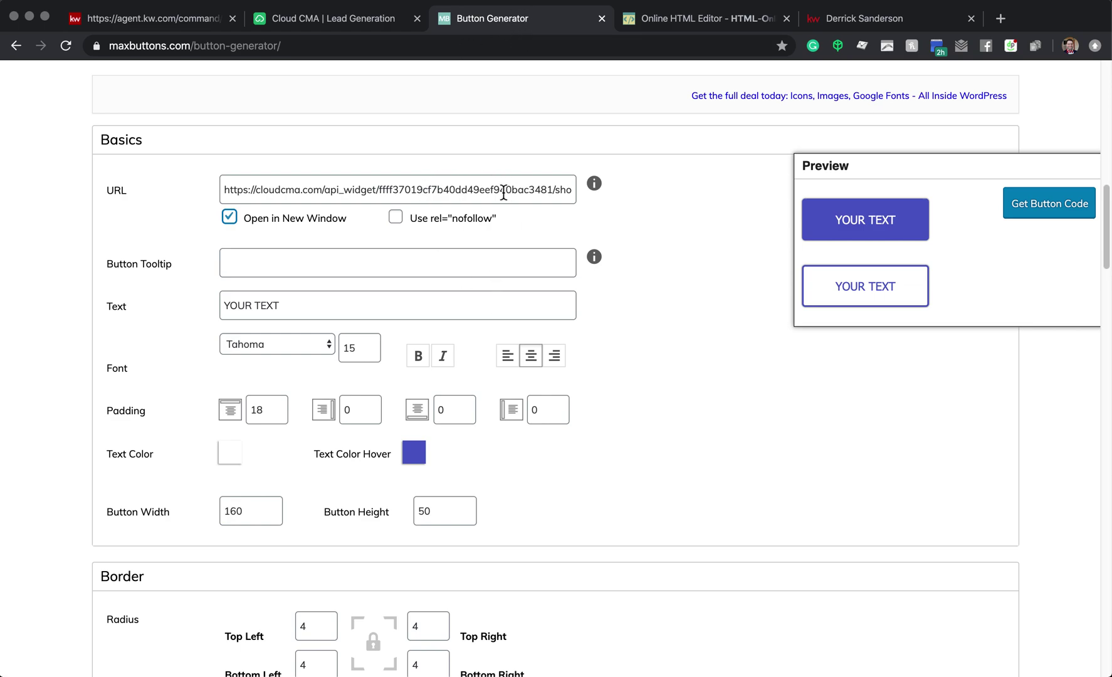
# Replace the button label with 'What's My Home Worth?'.
pyautogui.click(359, 301)
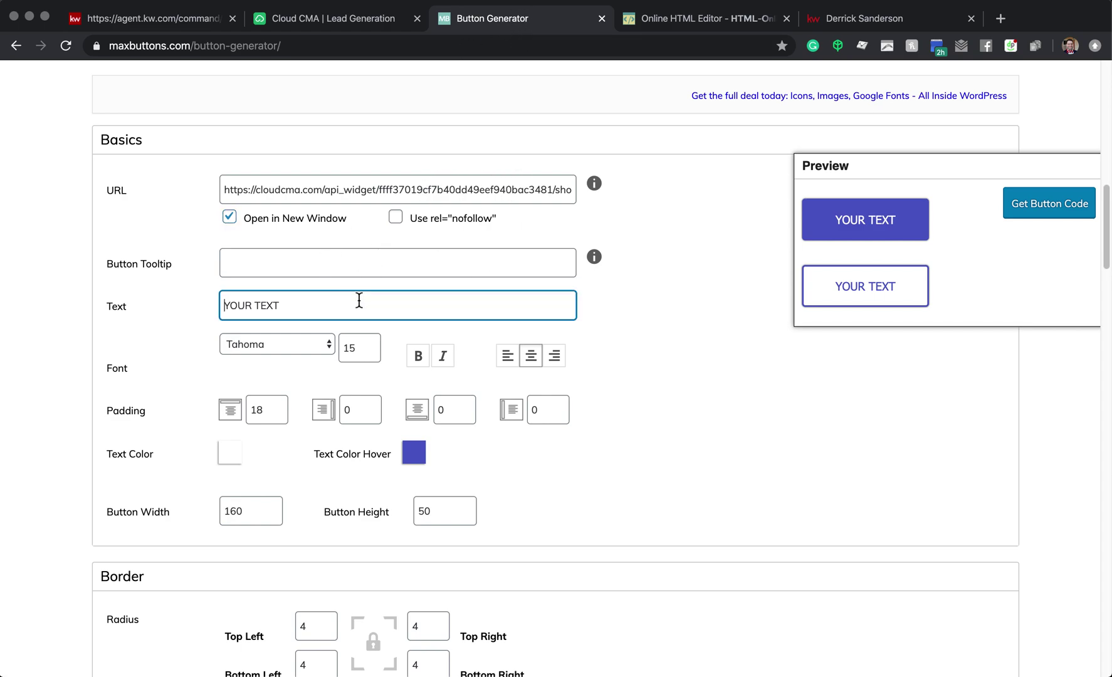
pyautogui.doubleClick(410, 318)
pyautogui.tripleClick(410, 318)
pyautogui.write('FREE')
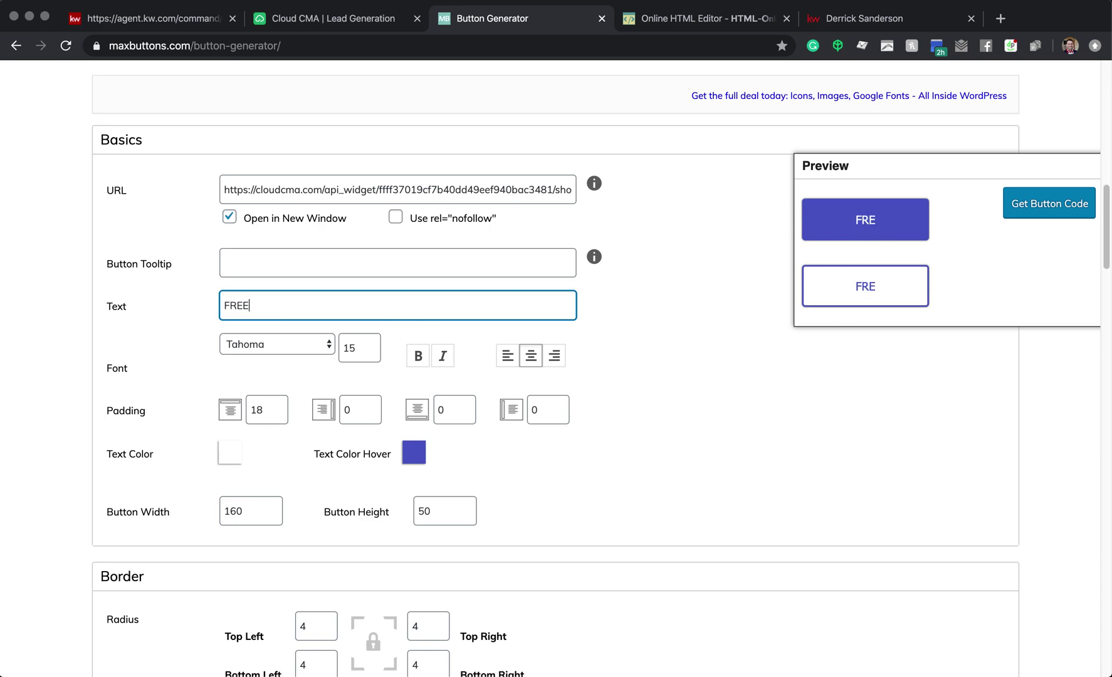
pyautogui.write(' HOME VALU')
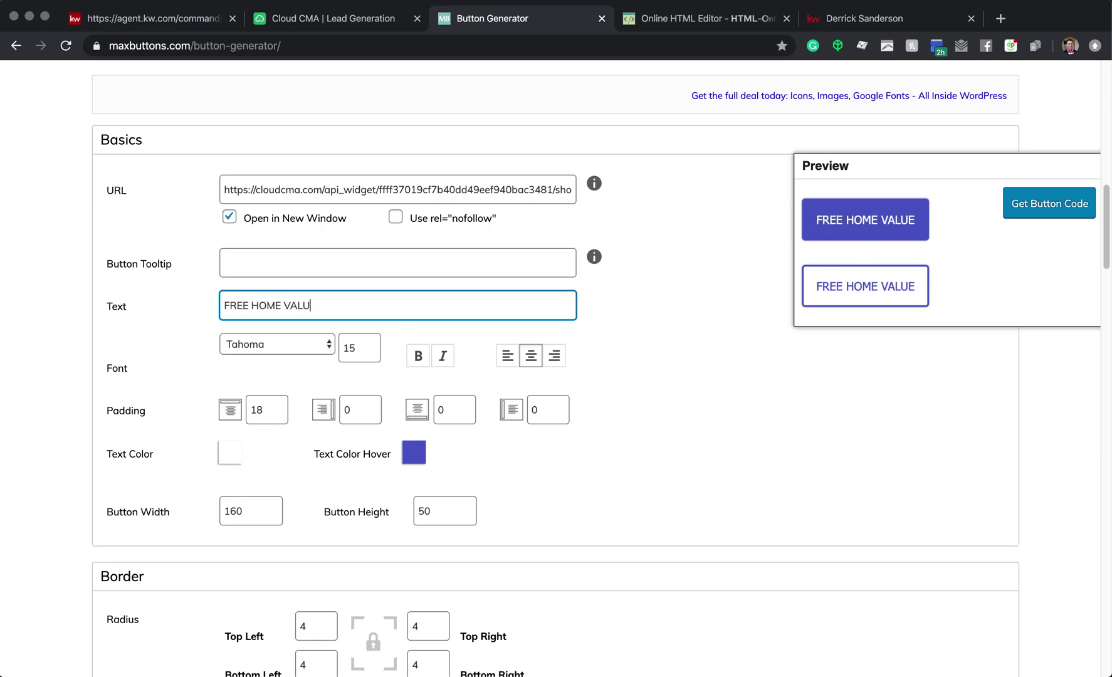
pyautogui.press('BackSpace')
pyautogui.press('BackSpace')
pyautogui.press('BackSpace')
pyautogui.press('BackSpace')
pyautogui.press('BackSpace')
pyautogui.press('BackSpace')
pyautogui.press('BackSpace')
pyautogui.press('BackSpace')
pyautogui.press('BackSpace')
pyautogui.press('BackSpace')
pyautogui.press('BackSpace')
pyautogui.press('BackSpace')
pyautogui.press('BackSpace')
pyautogui.write('Wh')
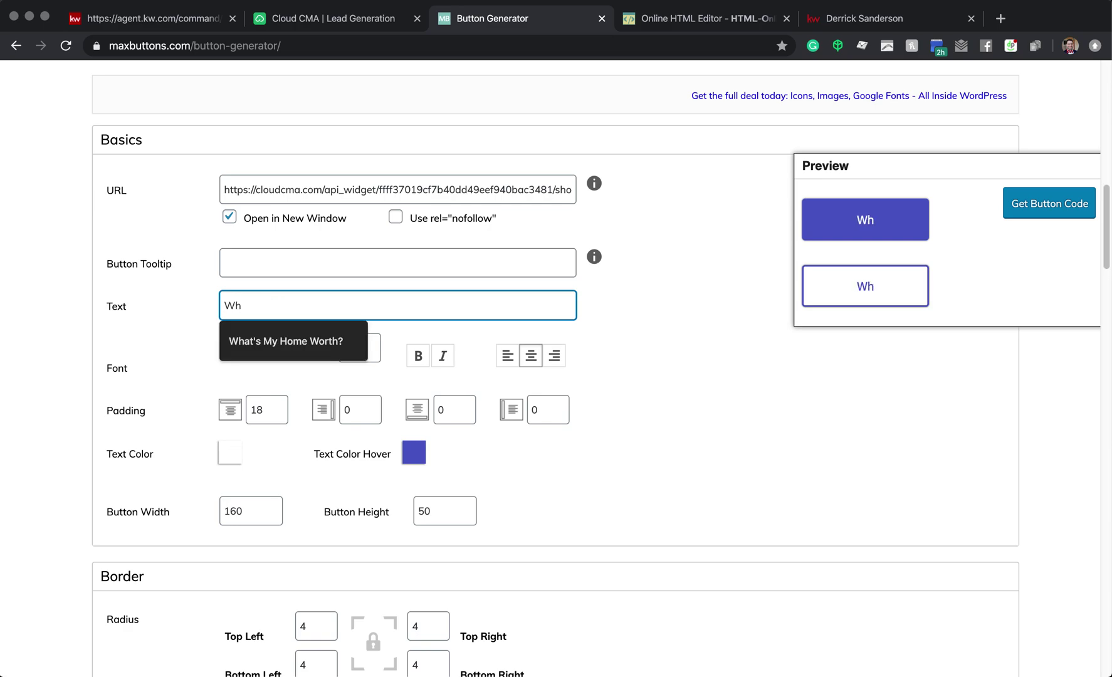
pyautogui.click(335, 346)
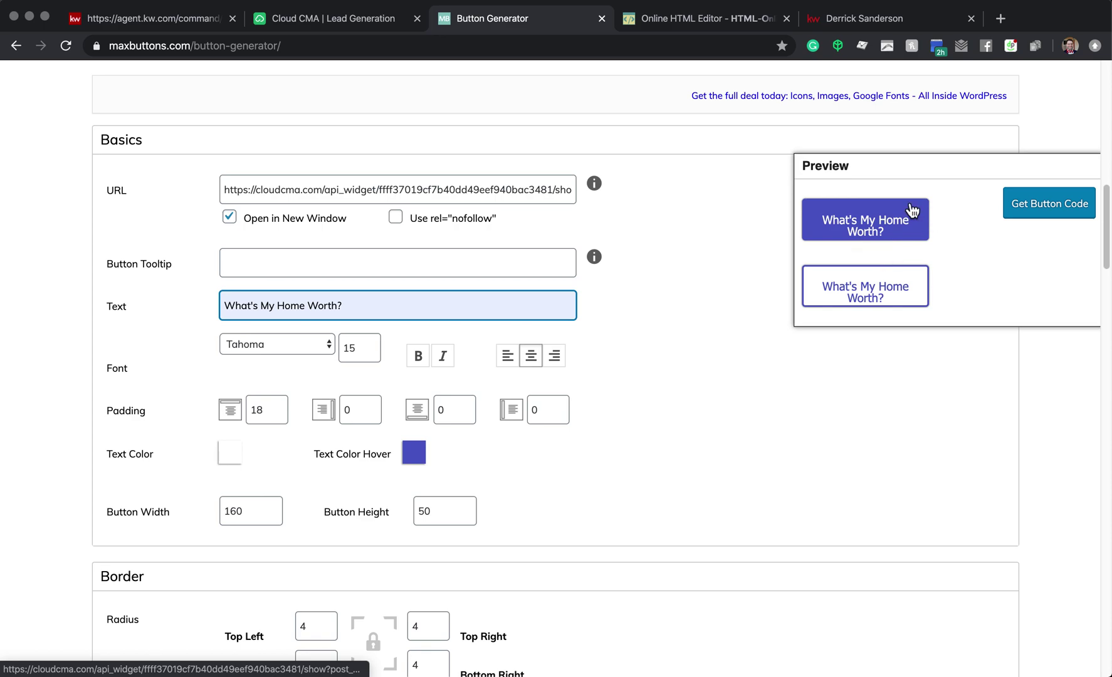
# Set the label font to Times New Roman italic and compare with the existing site button.
pyautogui.click(275, 344)
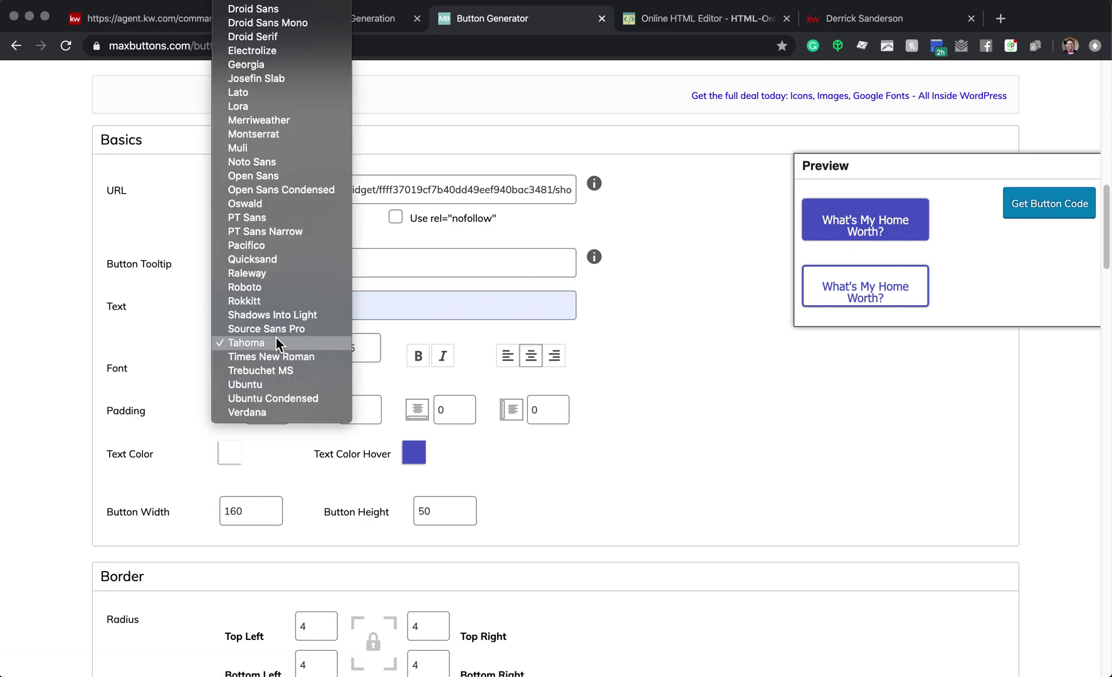
pyautogui.click(280, 354)
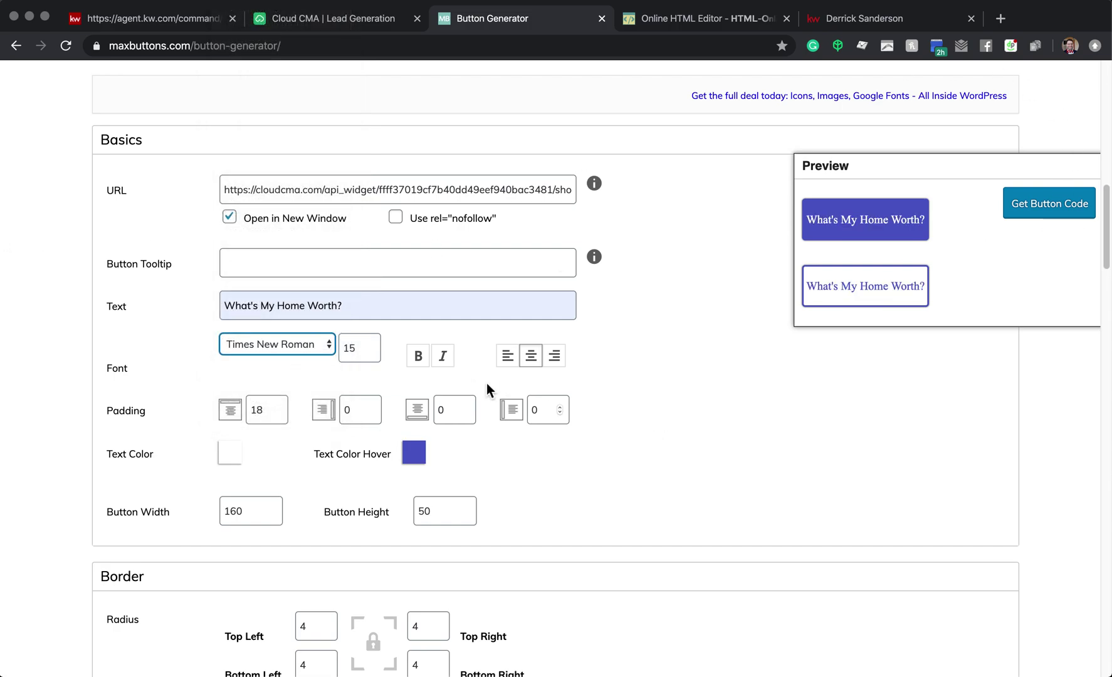
pyautogui.click(452, 359)
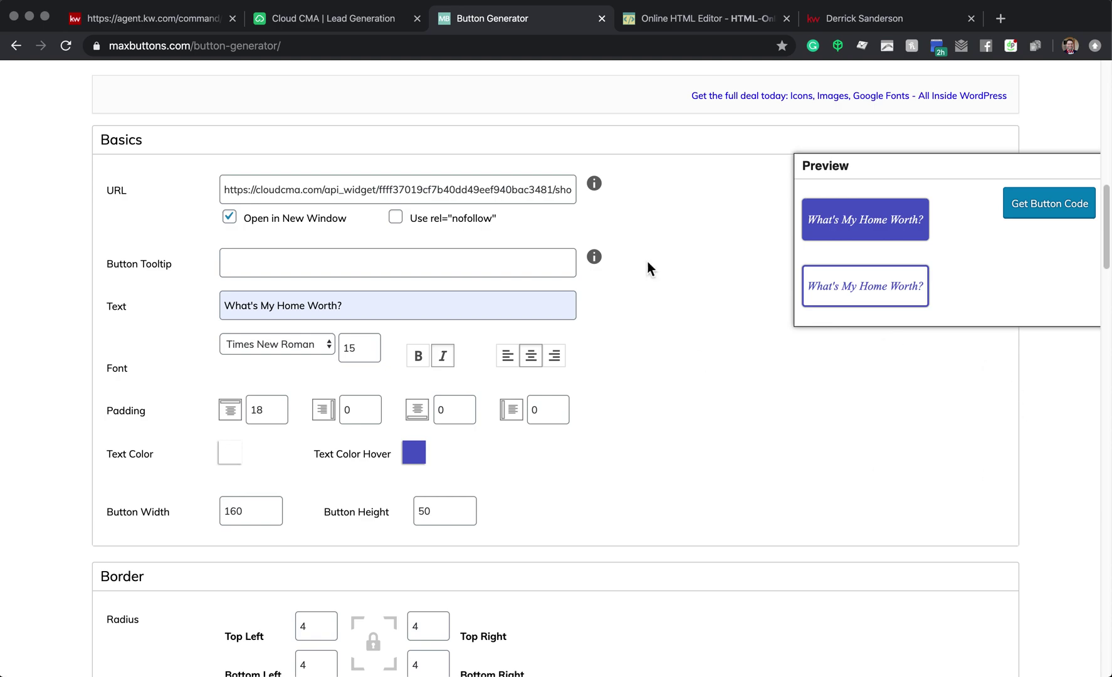
pyautogui.click(886, 25)
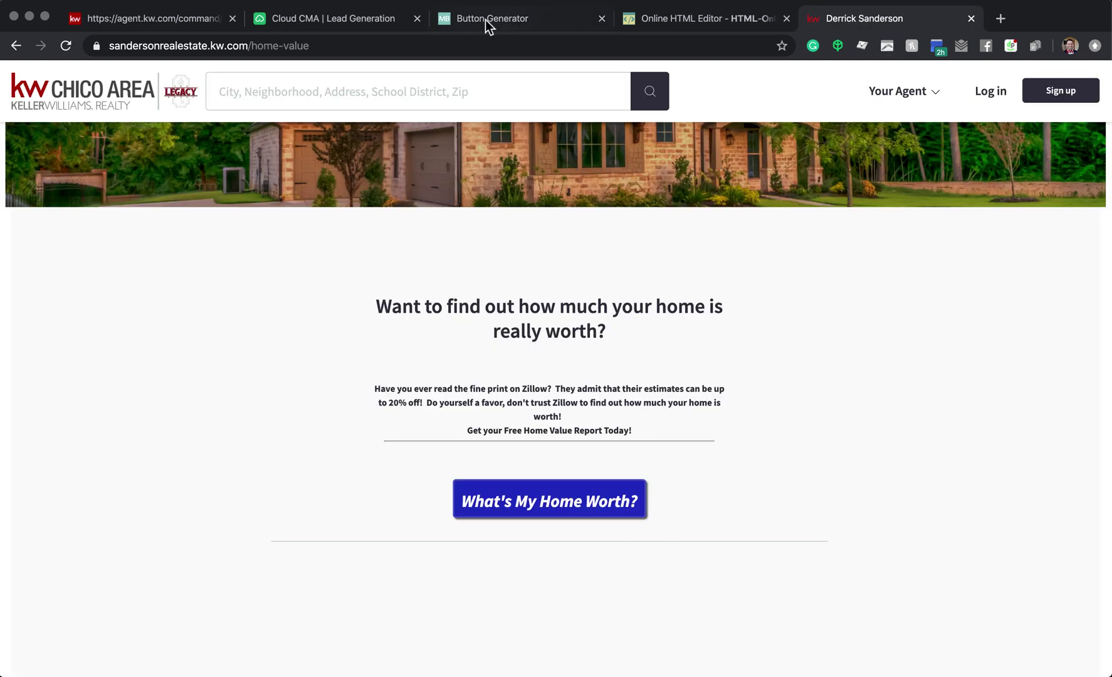
# Widen the button from 160 to 250 and enlarge its text to size 22.
pyautogui.click(504, 21)
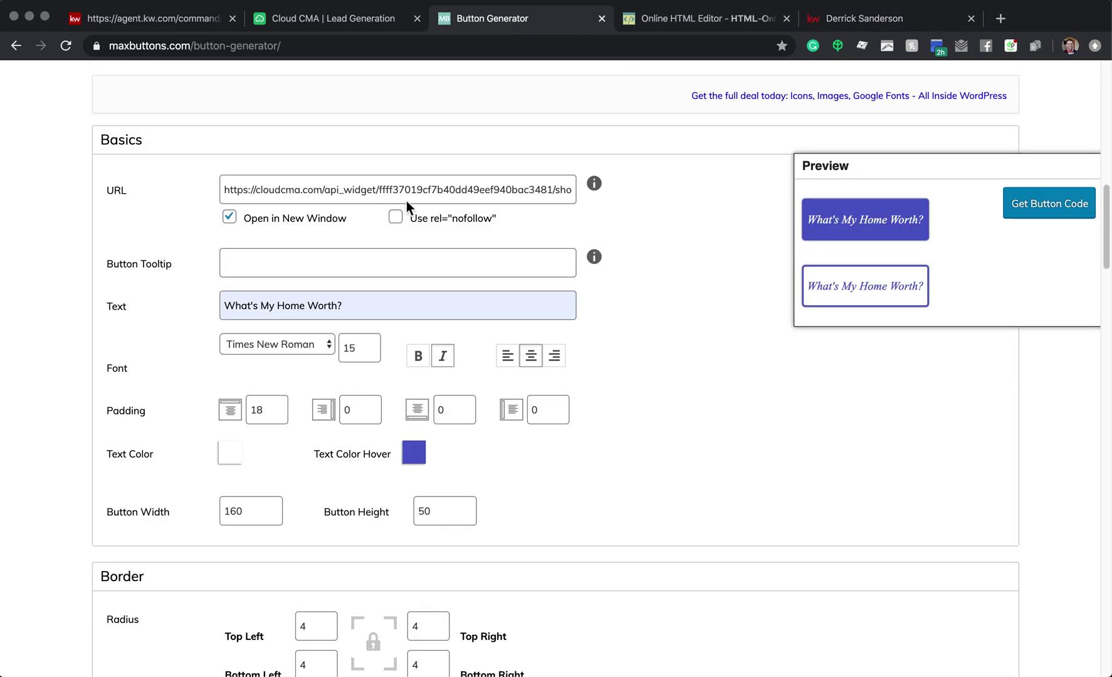
pyautogui.moveTo(243, 512); pyautogui.dragTo(220, 511)
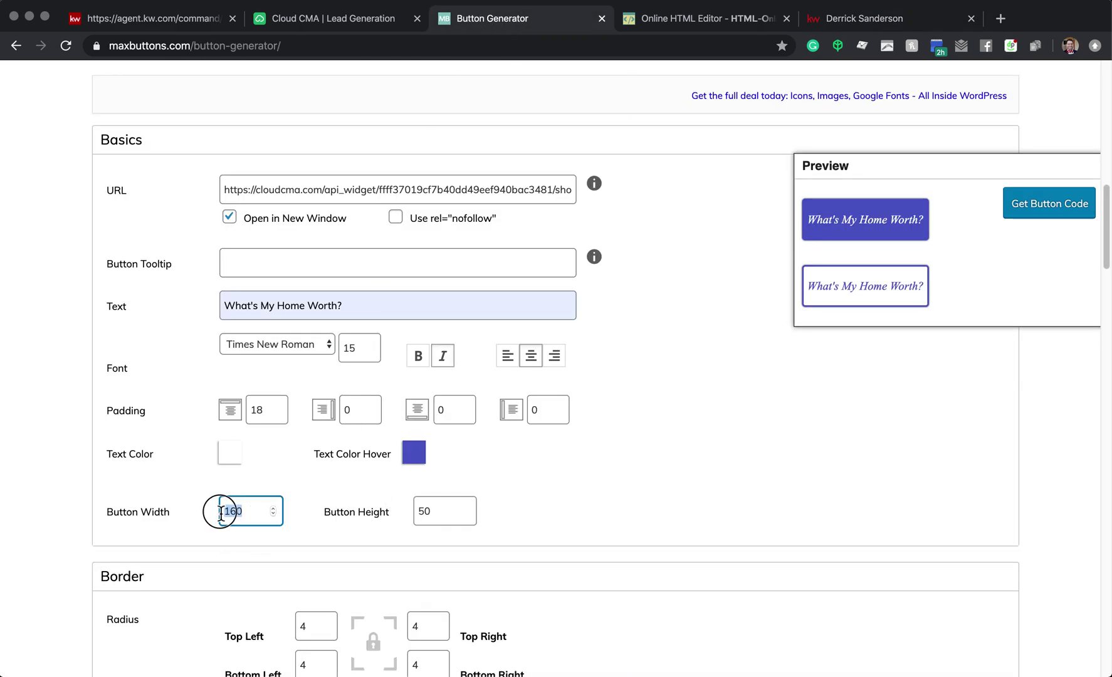
pyautogui.write('250')
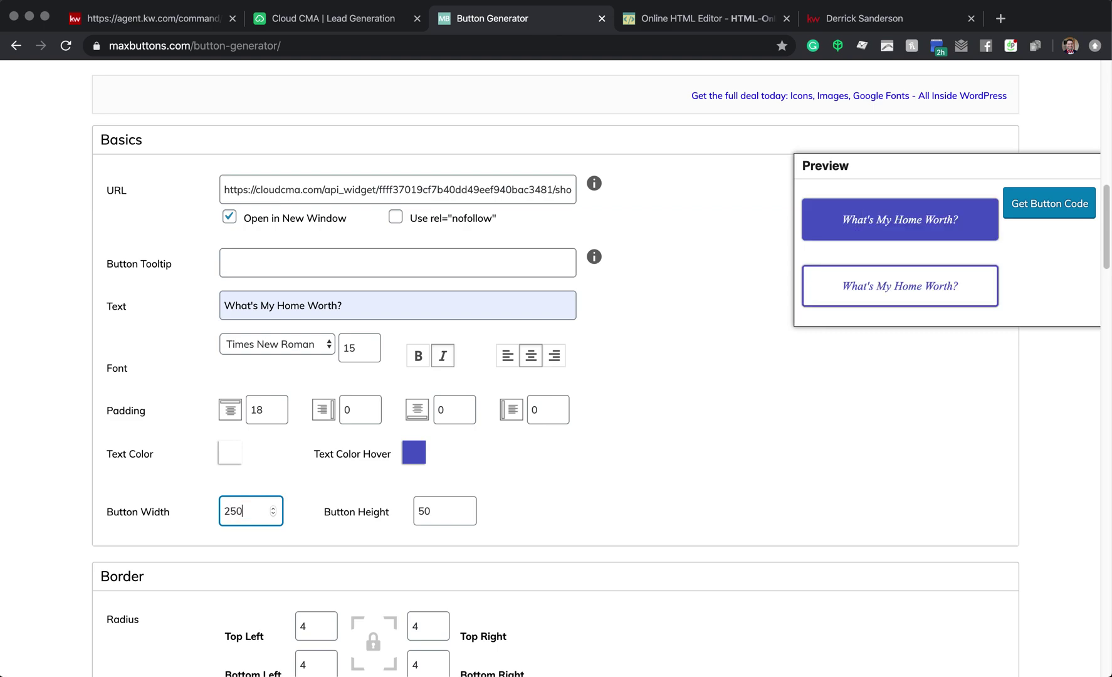
pyautogui.click(575, 475)
pyautogui.click(371, 345)
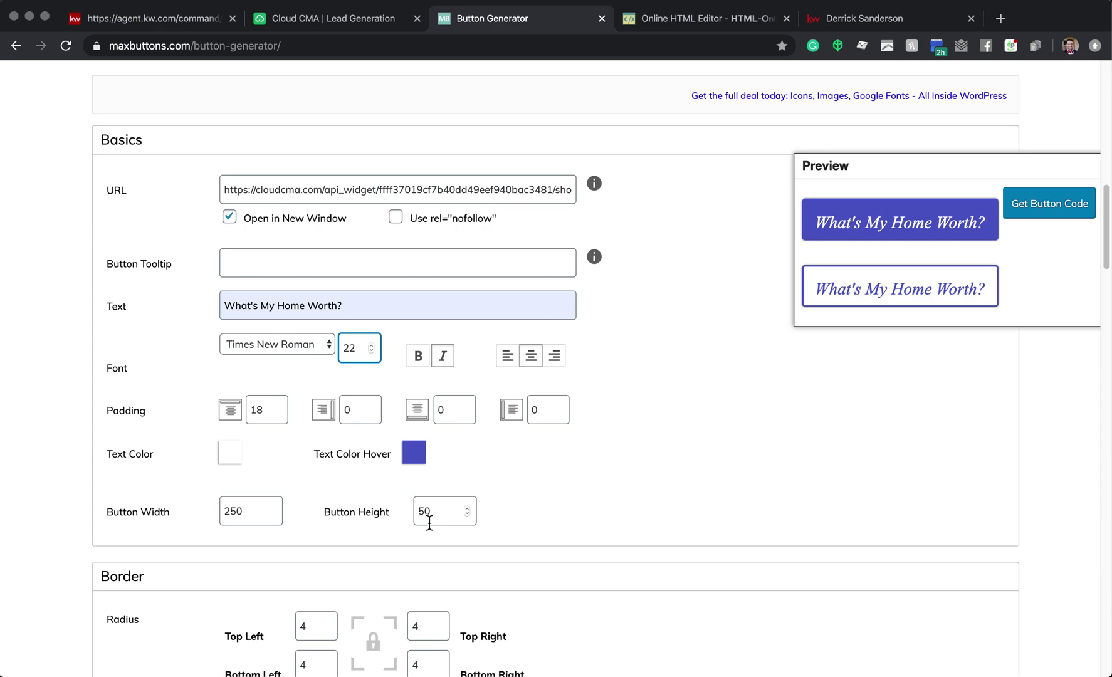
# Lower the button's top padding to 14 so the text sits higher.
pyautogui.click(280, 408)
pyautogui.click(280, 407)
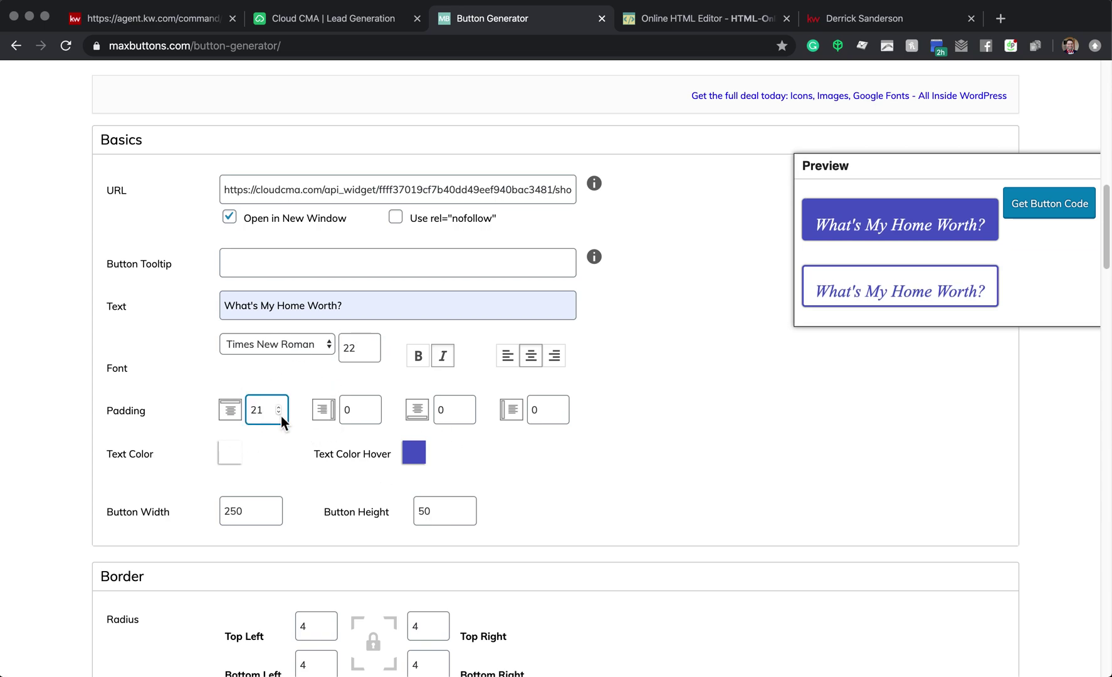
pyautogui.click(279, 413)
pyautogui.click(280, 413)
pyautogui.click(279, 413)
pyautogui.click(279, 413)
pyautogui.click(280, 414)
pyautogui.click(279, 413)
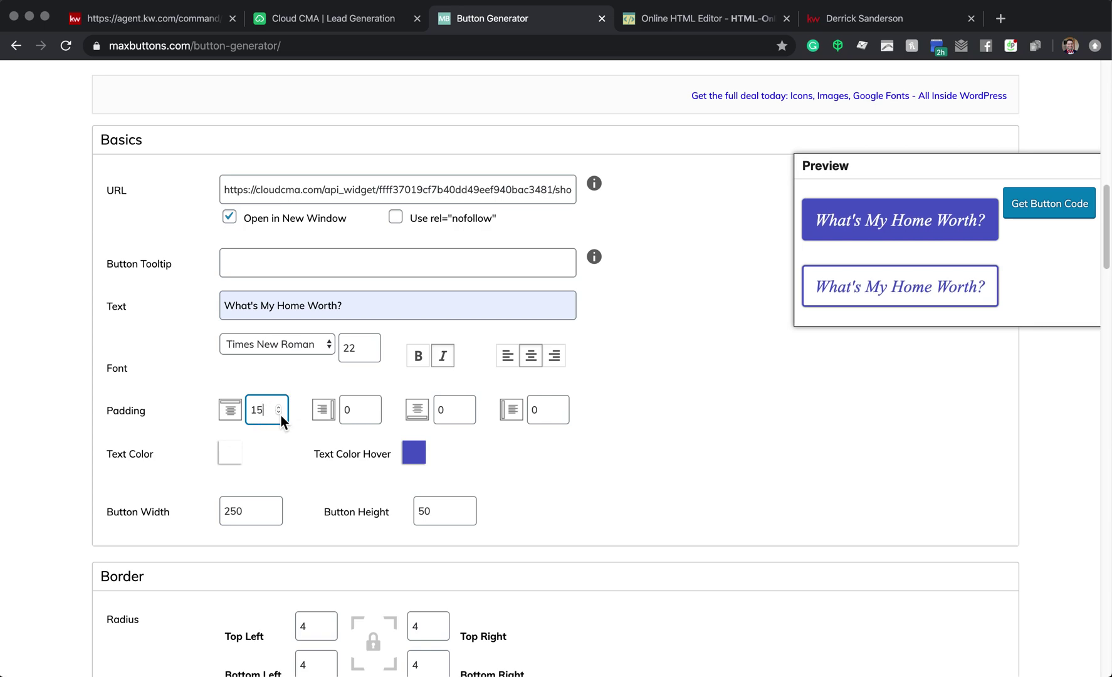
pyautogui.click(661, 445)
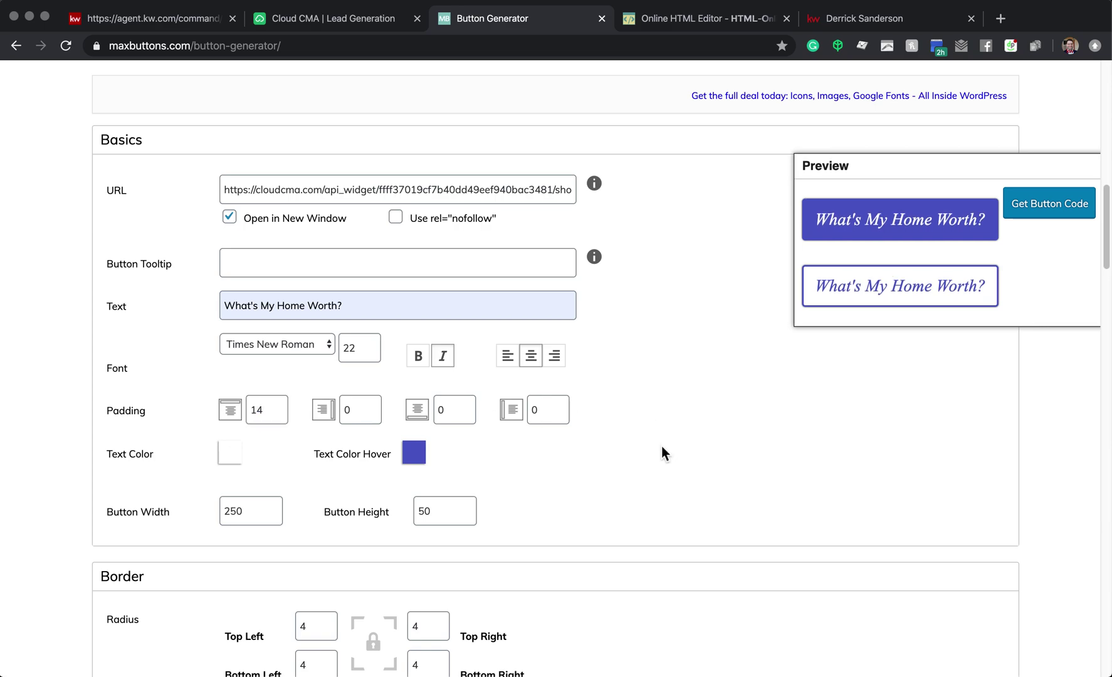
# Try a dark grey text colour, then restore white #ffffff.
pyautogui.click(231, 453)
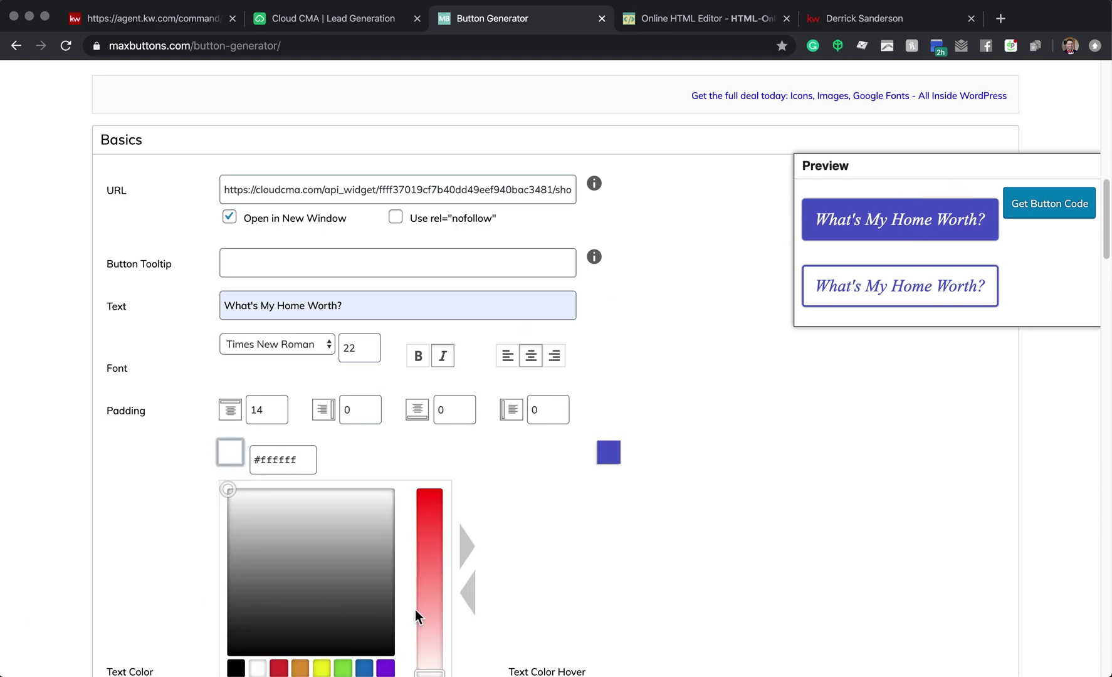
pyautogui.click(355, 625)
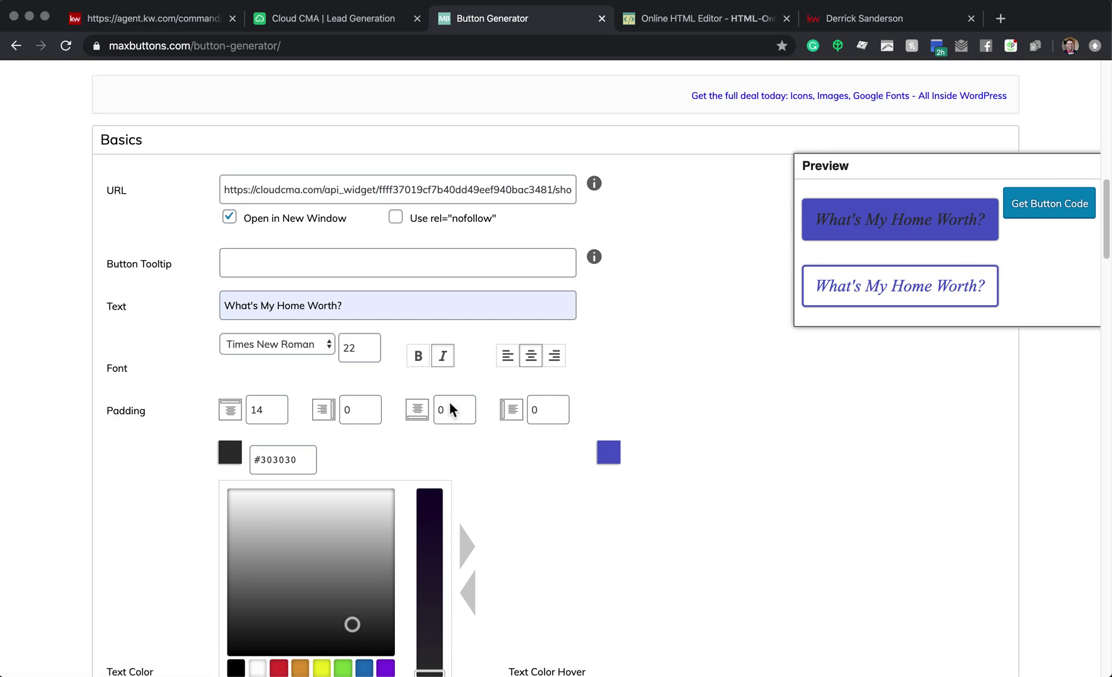
pyautogui.moveTo(325, 533); pyautogui.dragTo(218, 450)
pyautogui.click(219, 455)
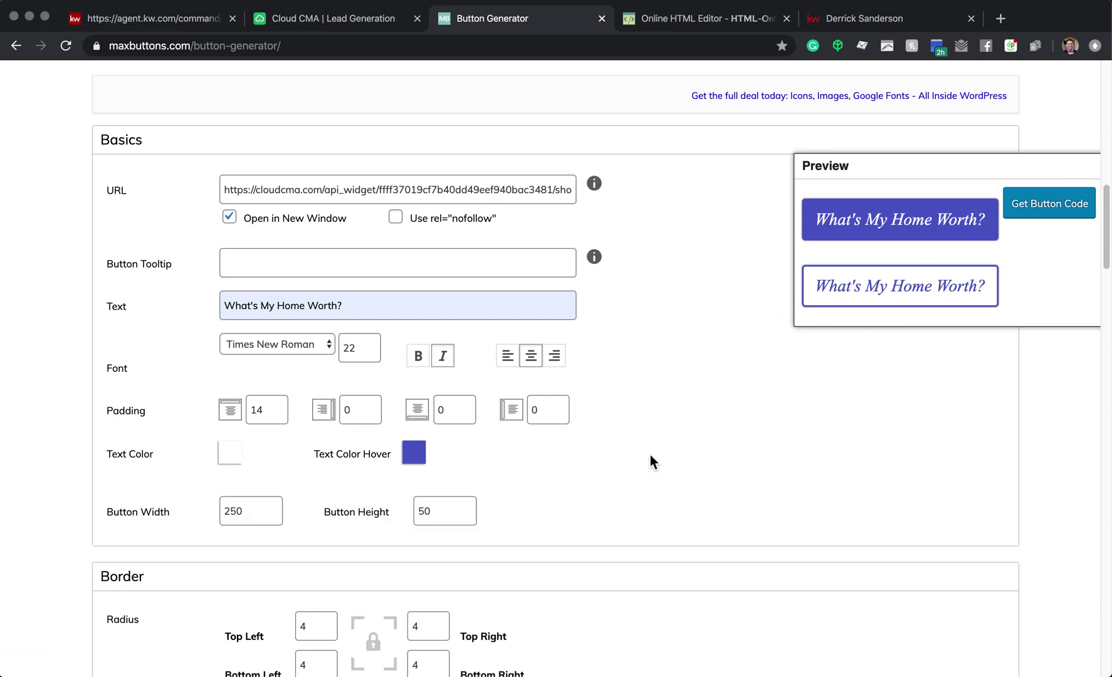
pyautogui.scroll(-3, 650, 461)
# Change the button background colour to green #44aa8f, keeping the blue border.
pyautogui.scroll(-1, 650, 461)
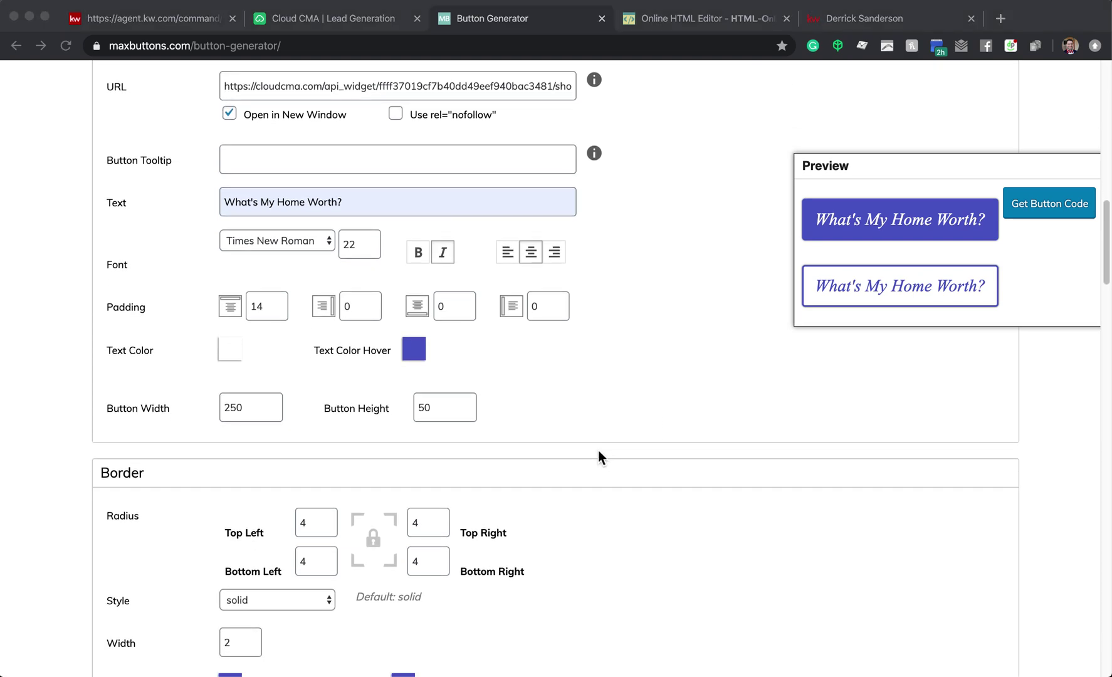
pyautogui.scroll(-4, 639, 542)
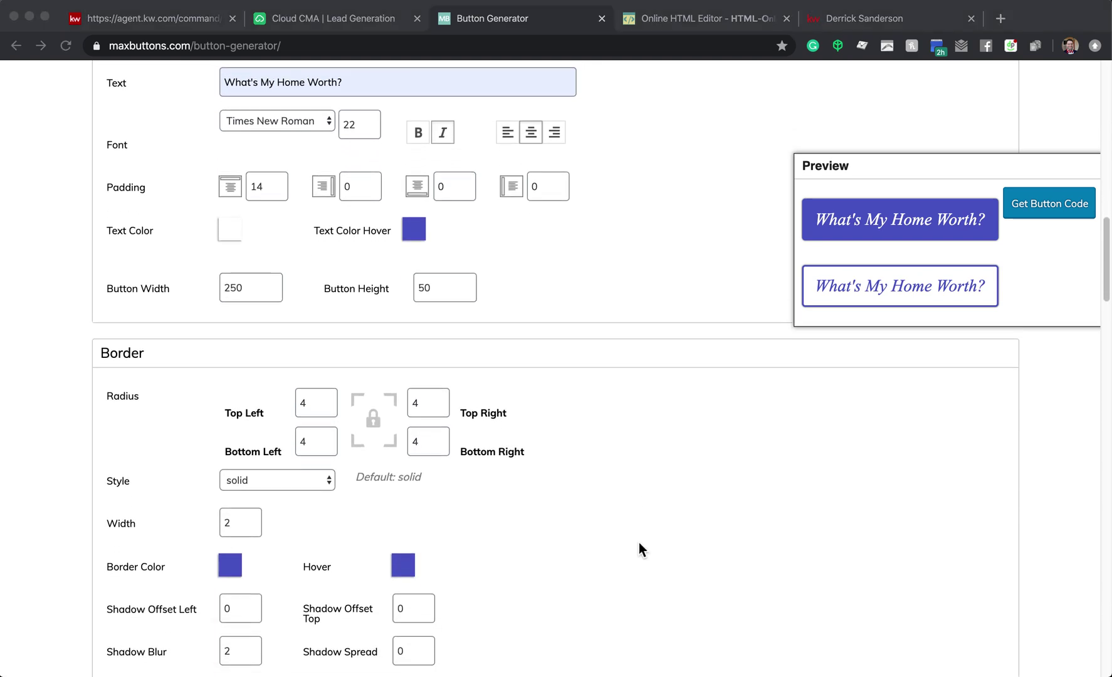
pyautogui.scroll(-2, 457, 472)
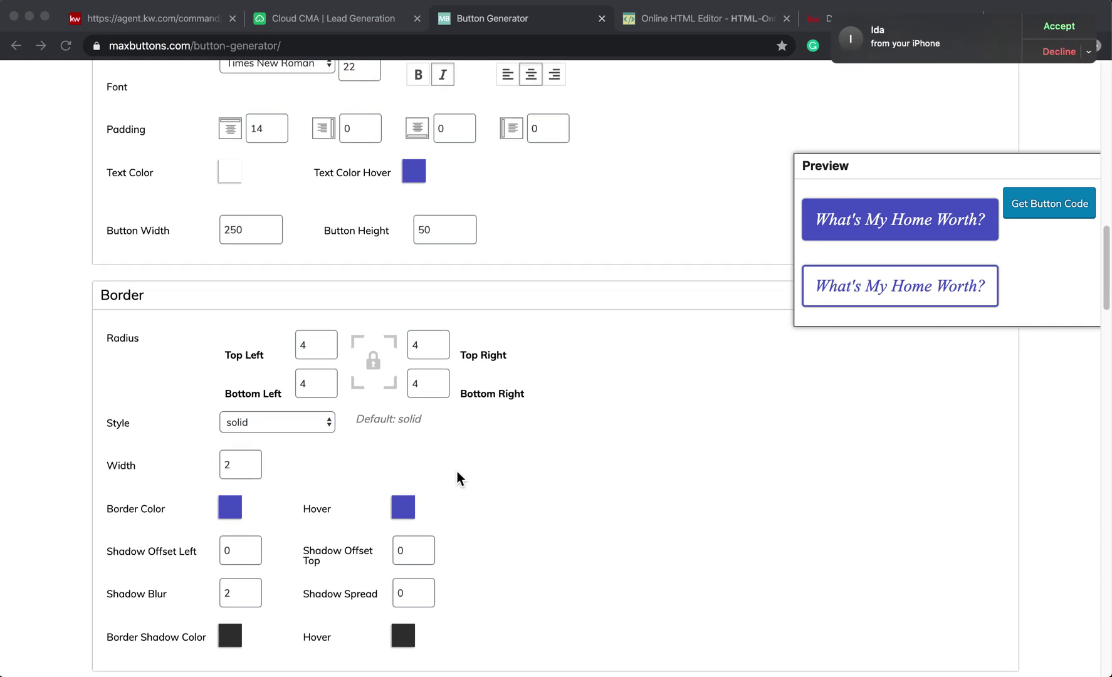
pyautogui.click(1057, 50)
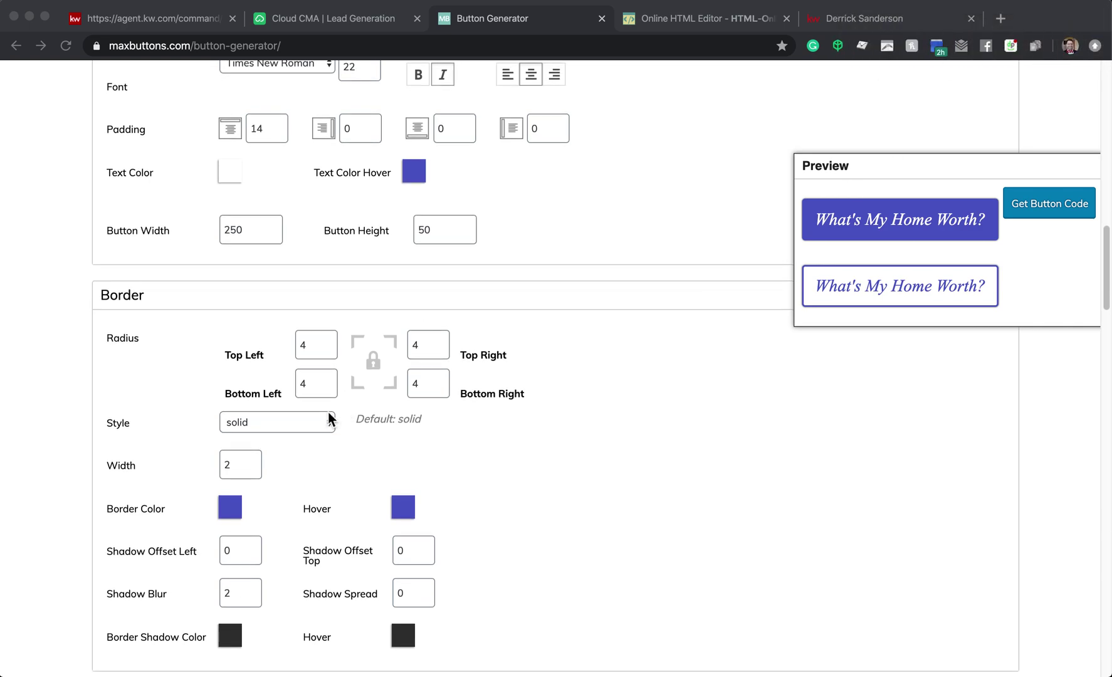
pyautogui.scroll(-2, 327, 421)
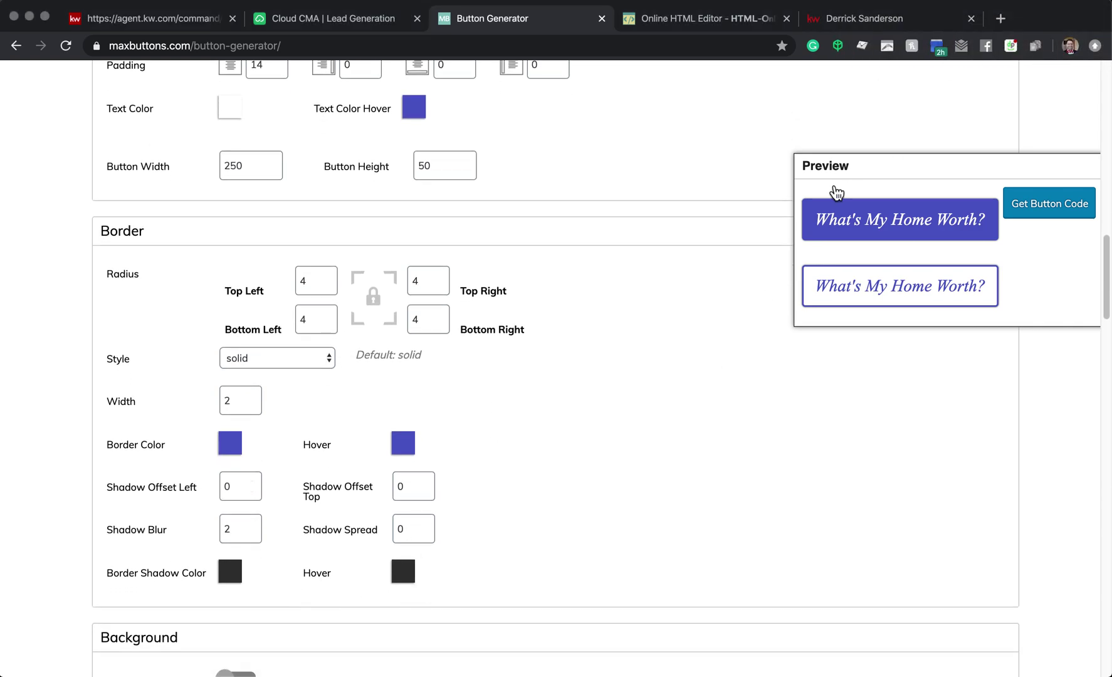
pyautogui.scroll(-5, 302, 530)
pyautogui.scroll(-3, 301, 527)
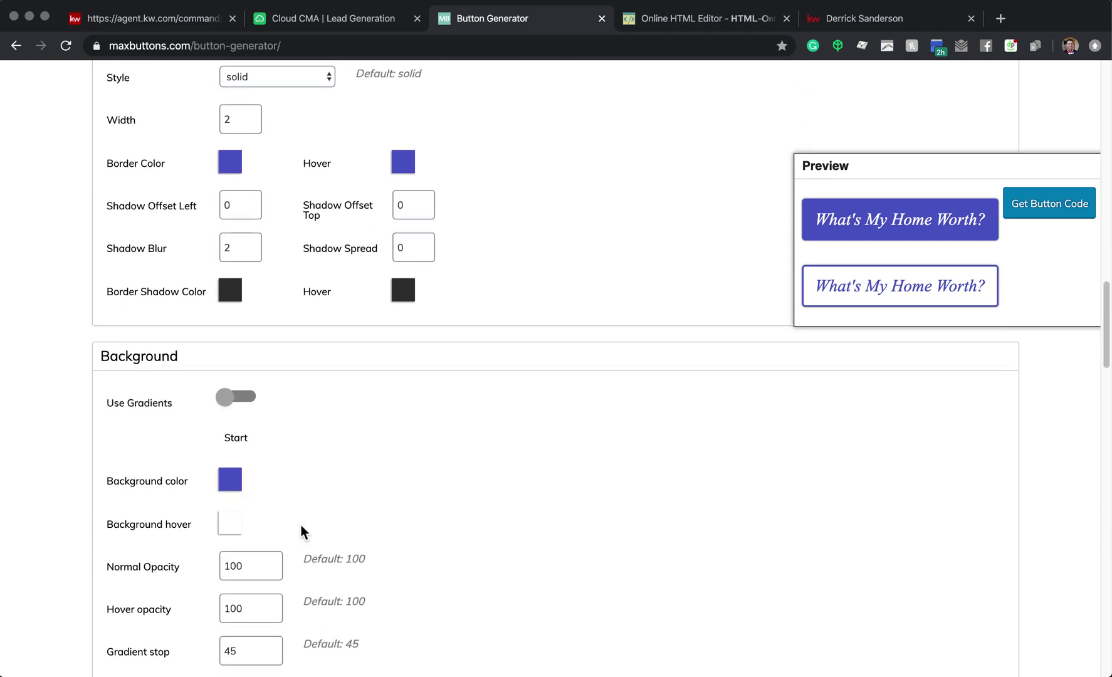
pyautogui.click(242, 494)
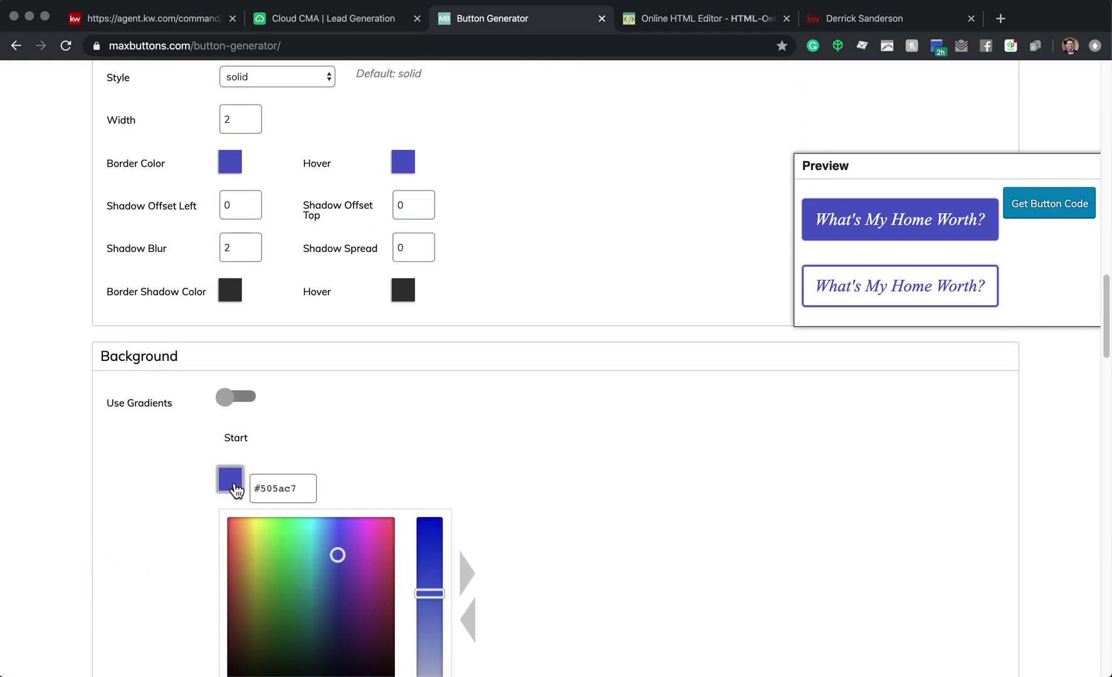
pyautogui.click(305, 575)
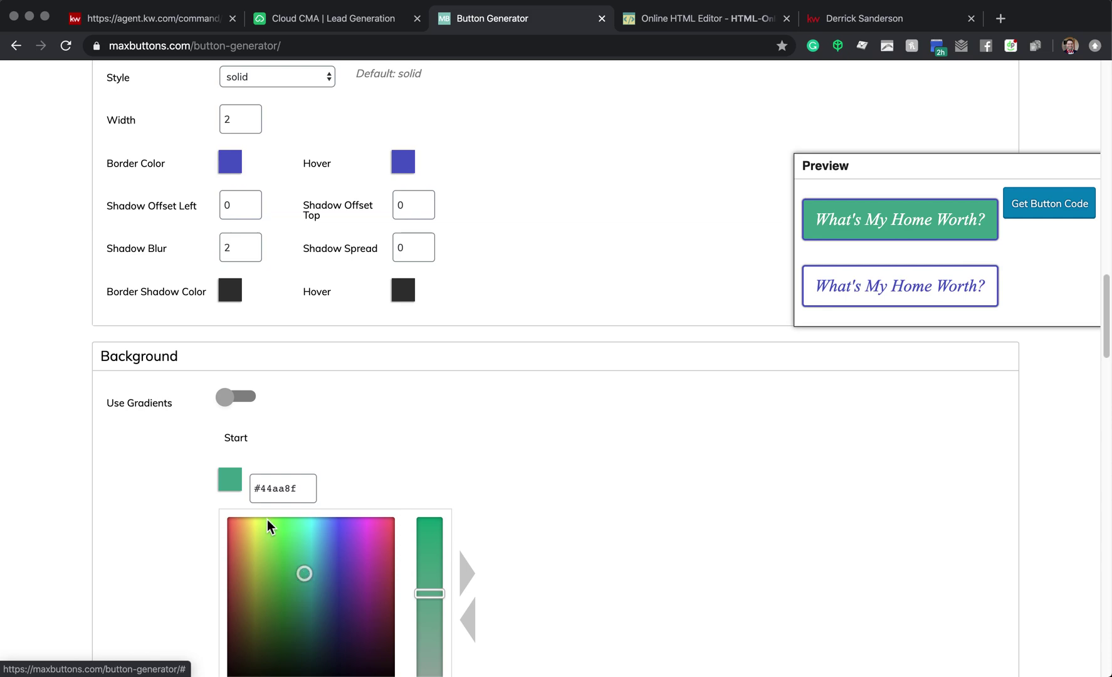
pyautogui.click(324, 439)
pyautogui.scroll(-5, 660, 514)
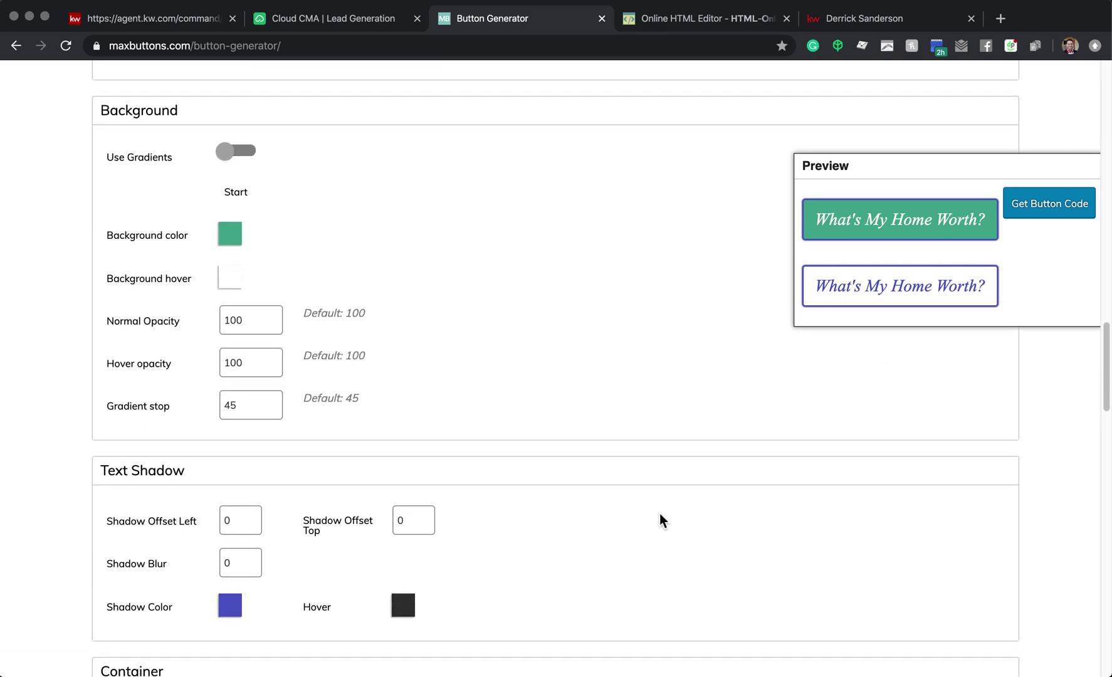
pyautogui.scroll(-3, 659, 514)
pyautogui.scroll(-8, 660, 514)
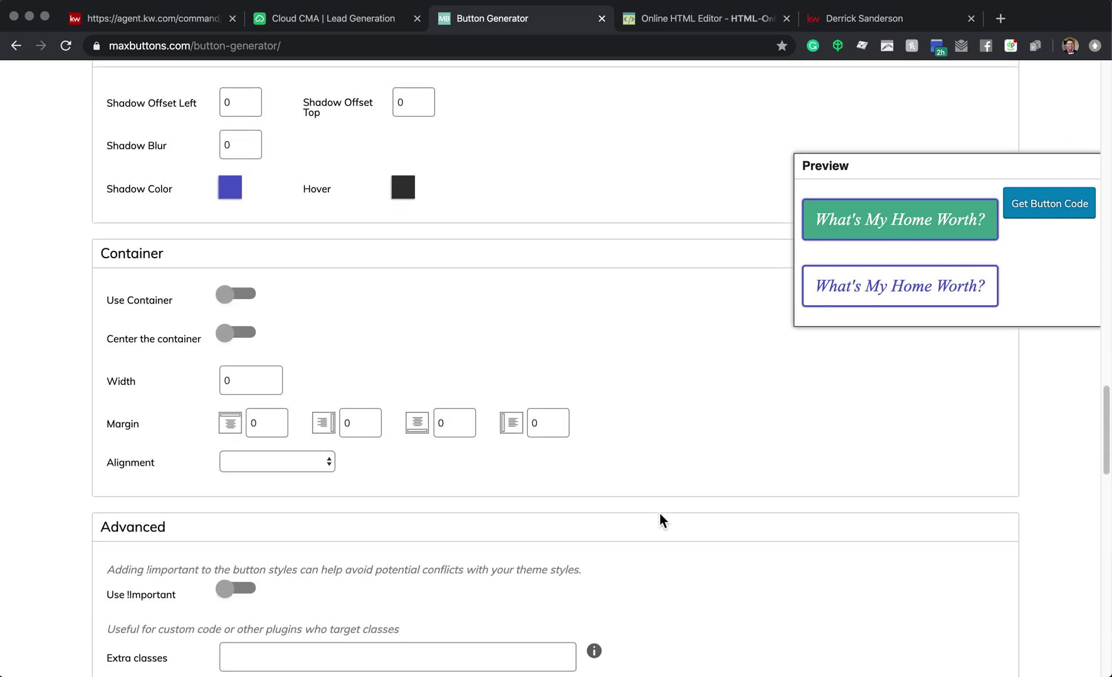
pyautogui.scroll(-6, 659, 513)
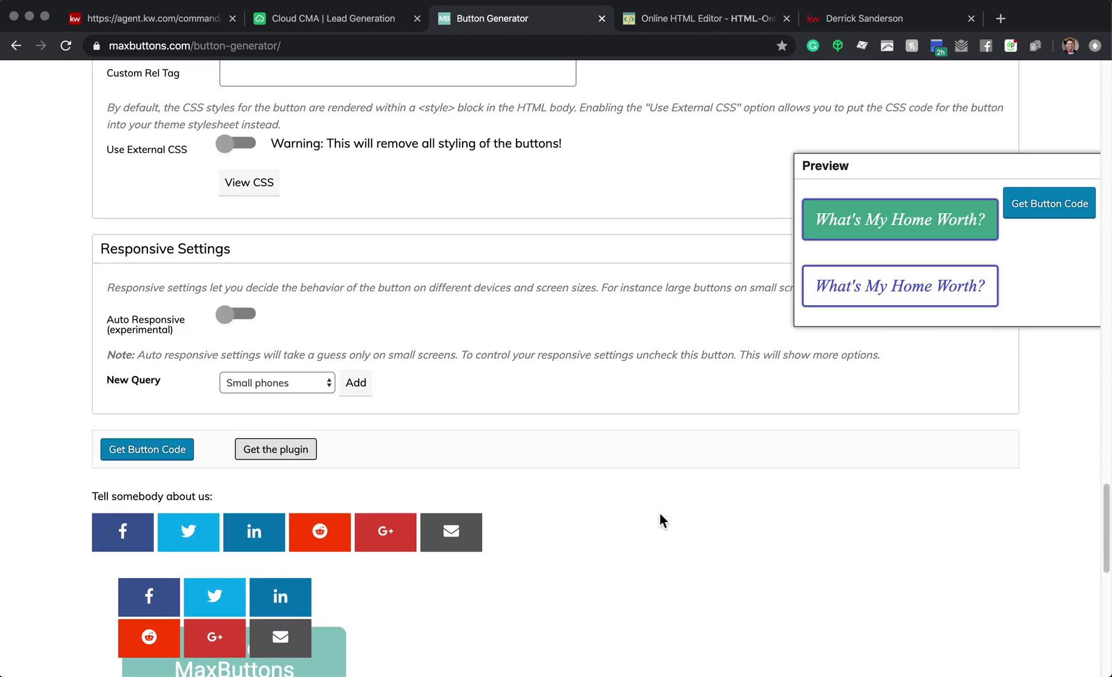
# Generate the button's combined HTML + CSS code and select all of it for copying.
pyautogui.click(179, 446)
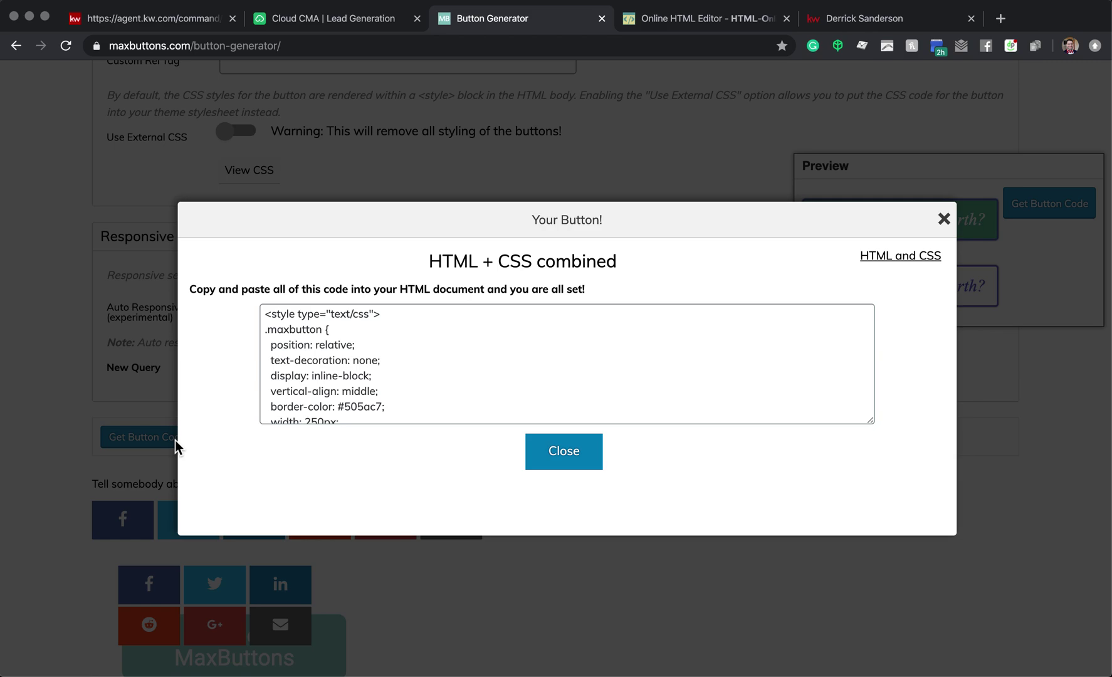
pyautogui.click(267, 318)
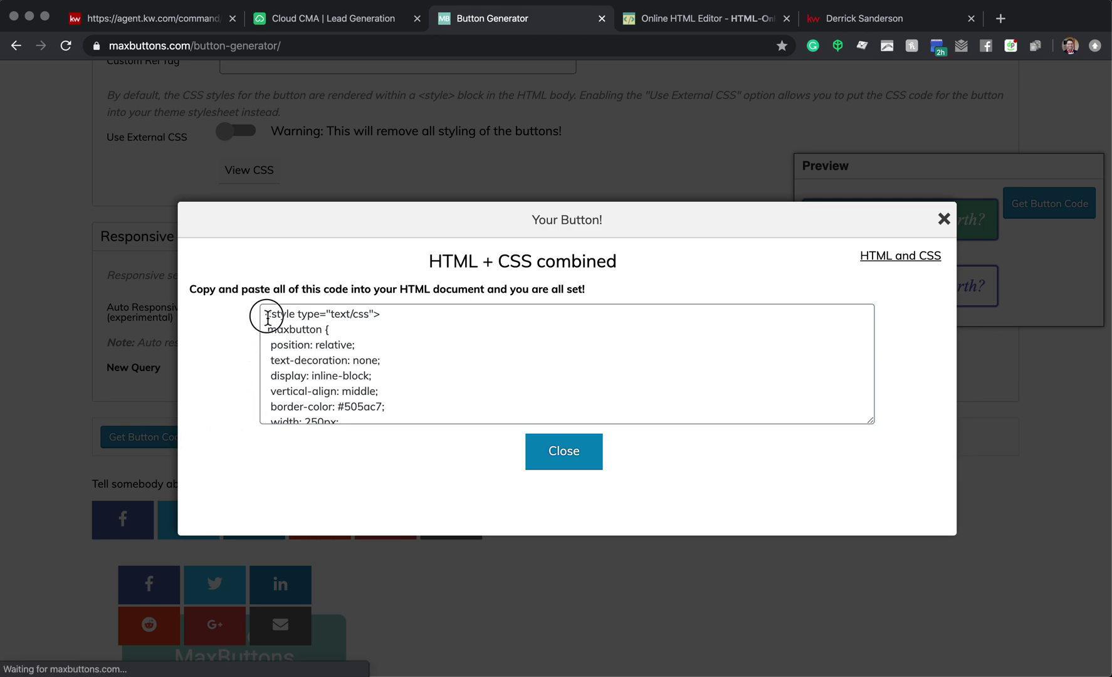
pyautogui.moveTo(268, 319); pyautogui.dragTo(315, 376)
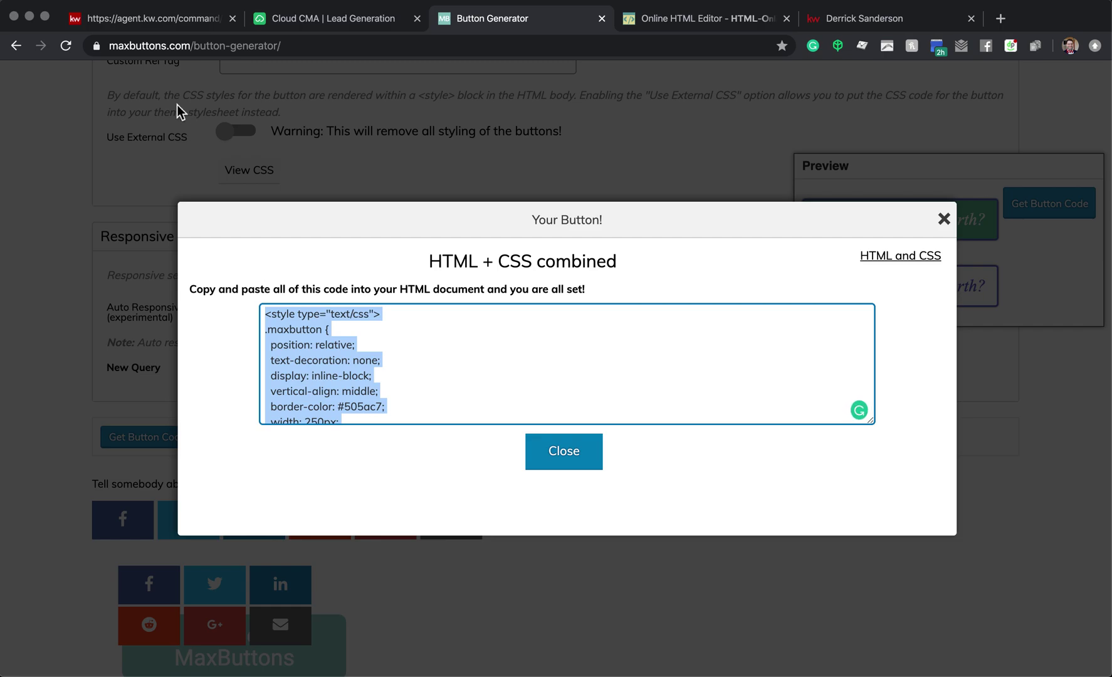
pyautogui.click(156, 13)
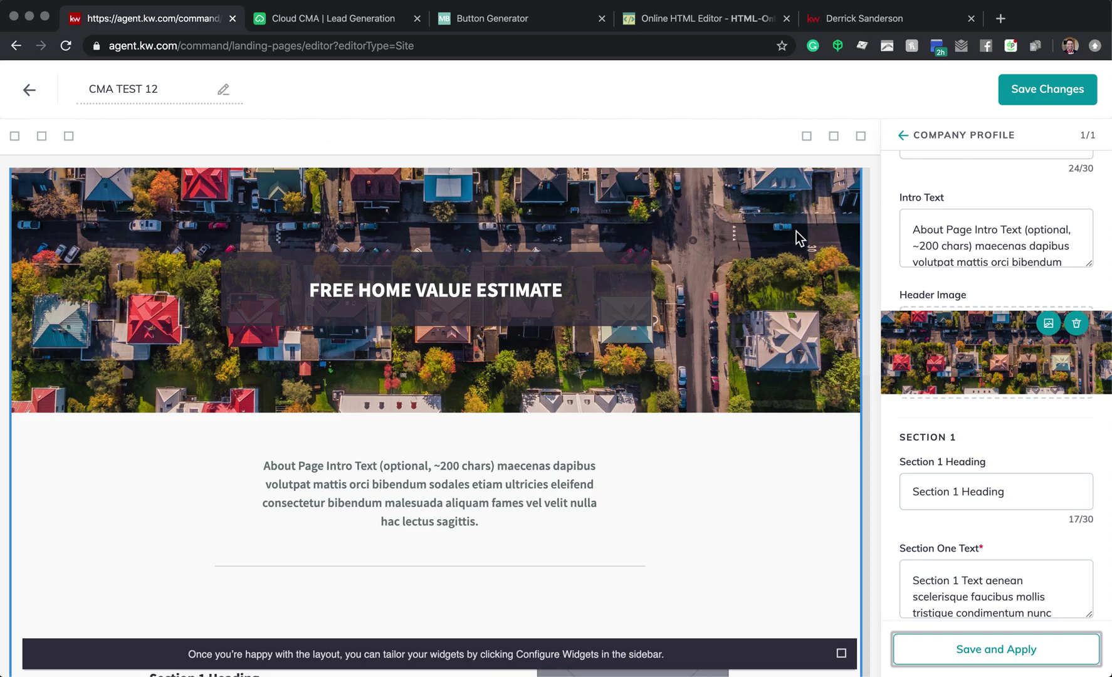
# Swap the CMA TEST 12 placeholder intro text for the pasted button code, then Save and Apply.
pyautogui.click(911, 233)
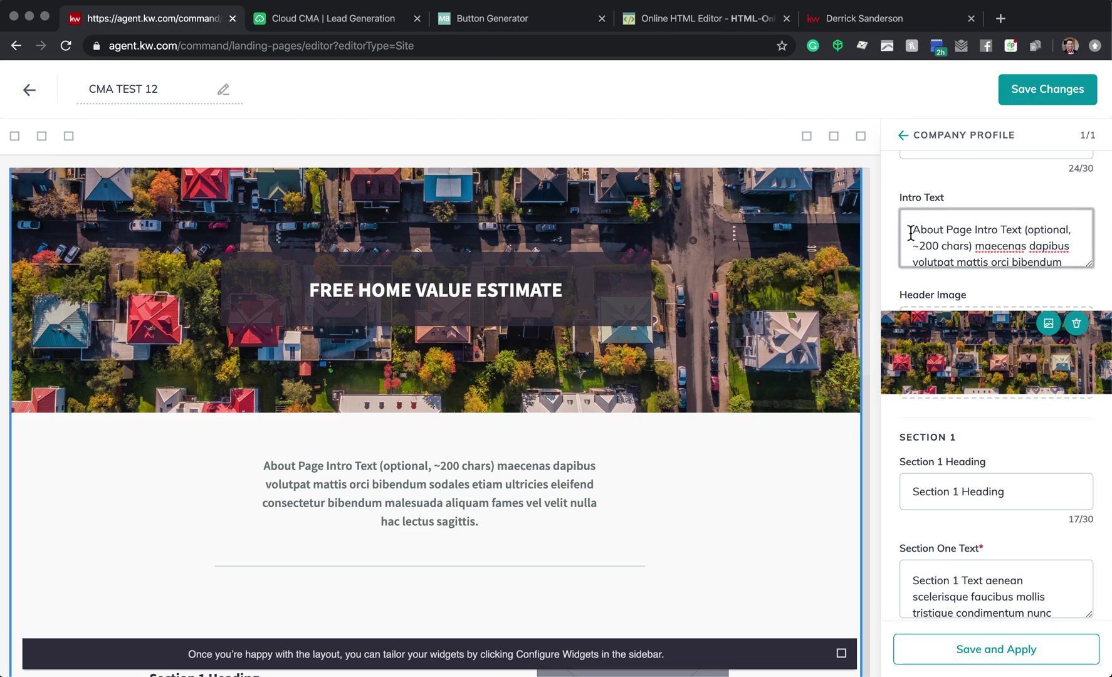
pyautogui.moveTo(904, 228); pyautogui.dragTo(980, 290)
pyautogui.press('BackSpace')
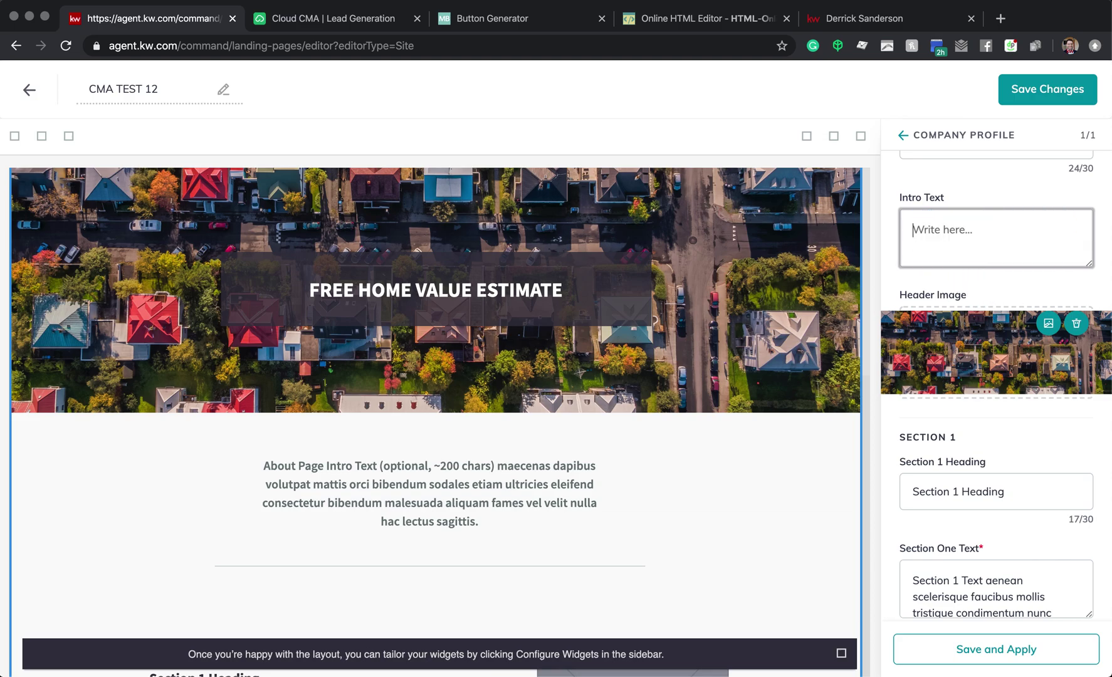
pyautogui.press('super+v')
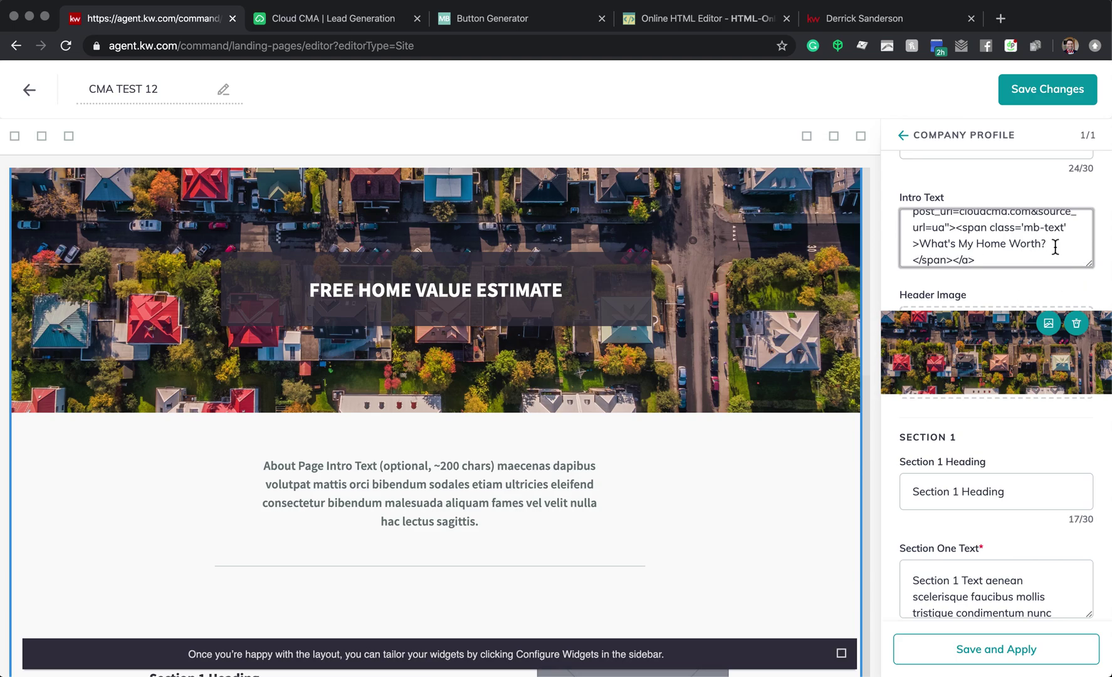
pyautogui.moveTo(1086, 266); pyautogui.dragTo(1083, 666)
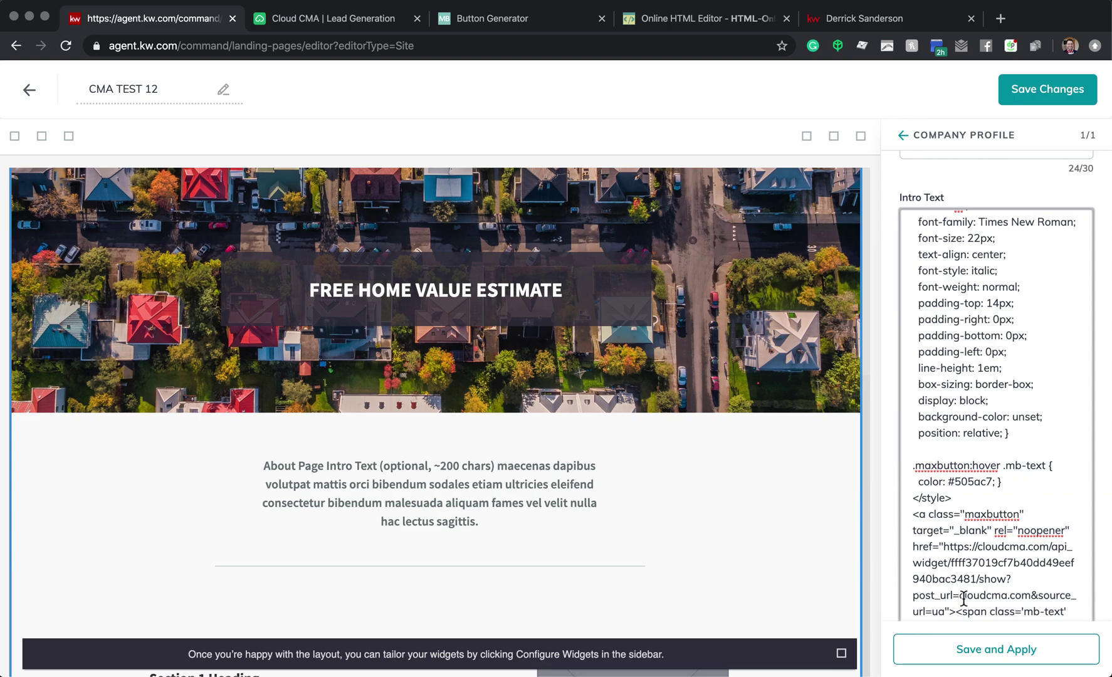
pyautogui.click(948, 646)
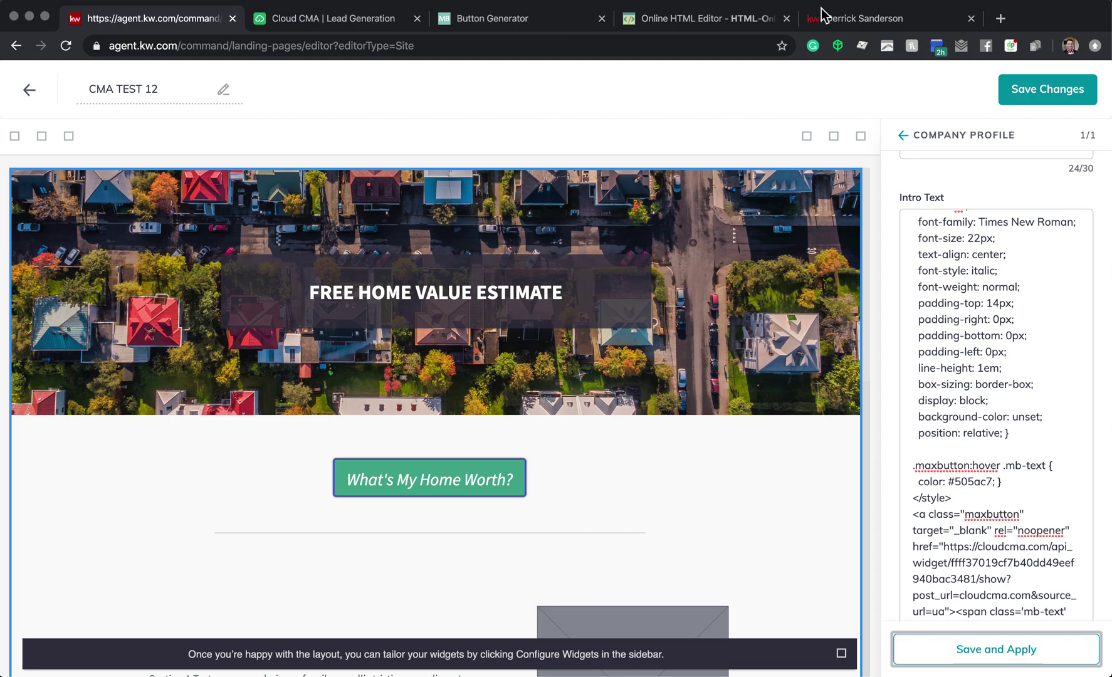
# Check the live page and the Intro Text code, then move to the empty Online HTML Editor.
pyautogui.click(824, 19)
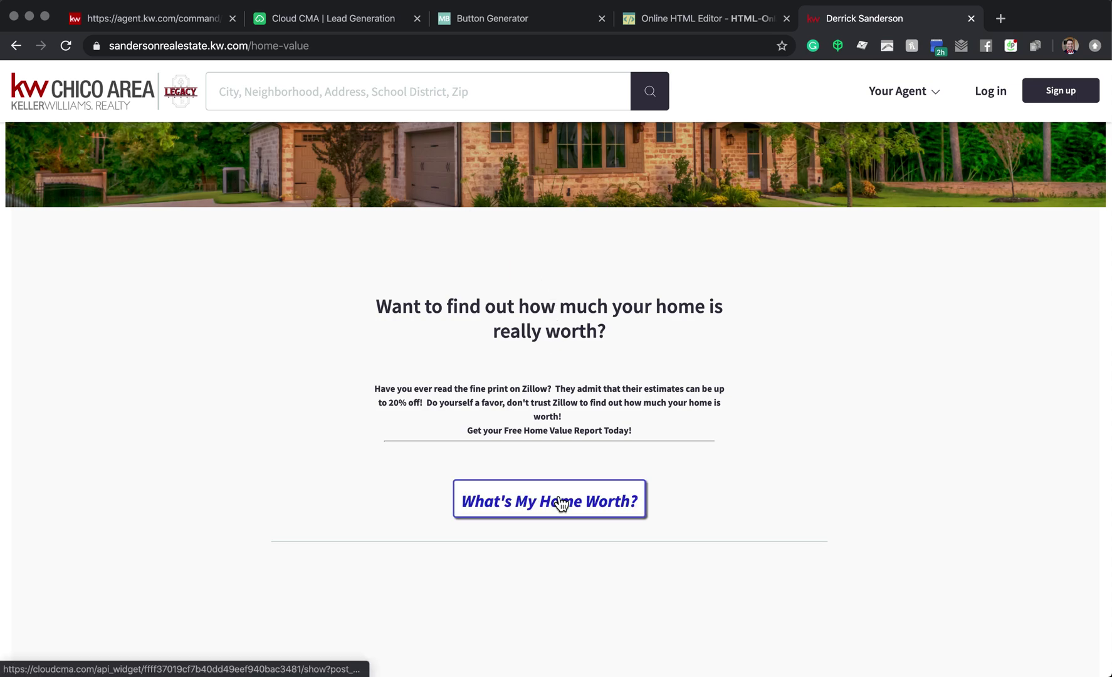
pyautogui.click(99, 19)
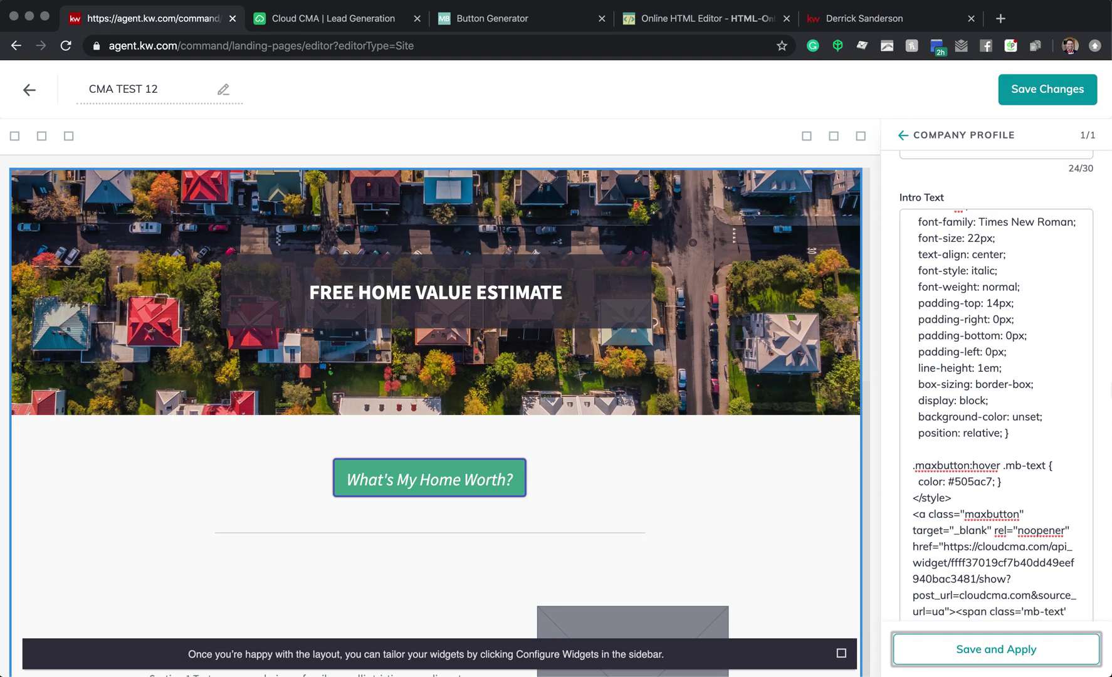
pyautogui.scroll(10, 964, 476)
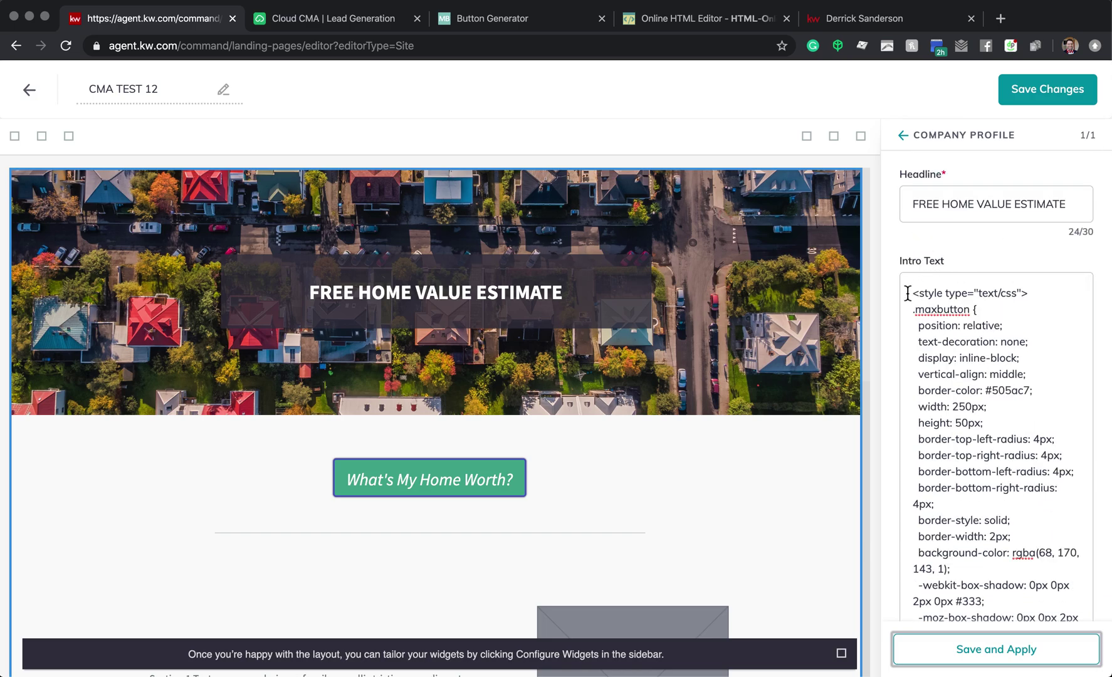
pyautogui.click(730, 21)
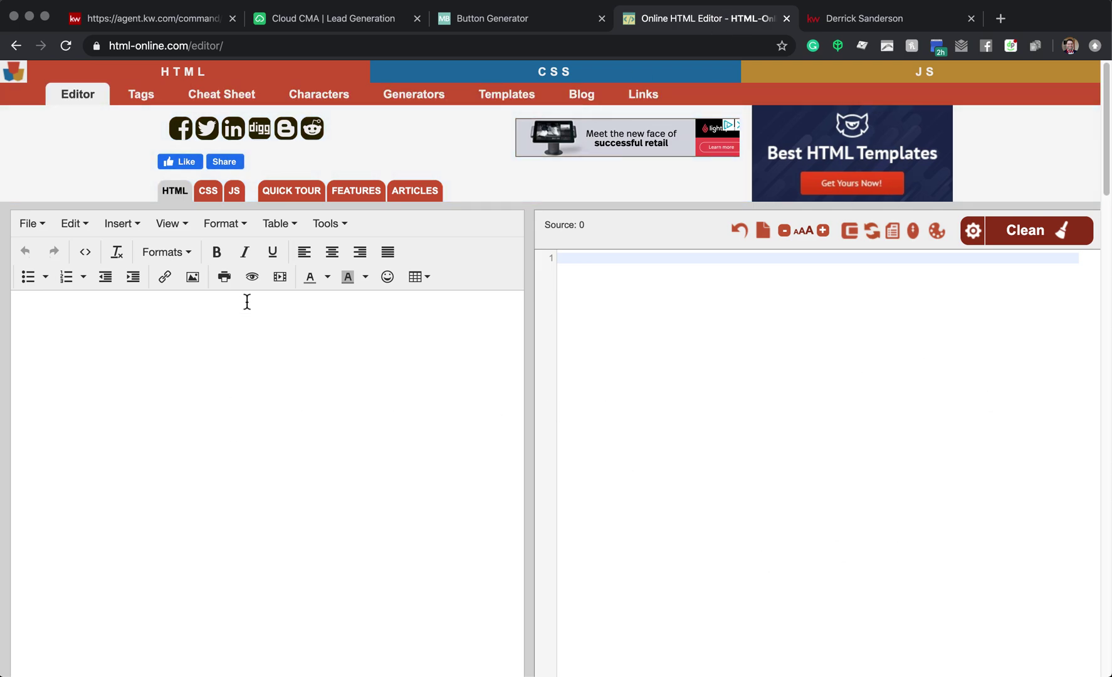
# Insert a 1x1 table set to 100% width and centred alignment.
pyautogui.click(285, 230)
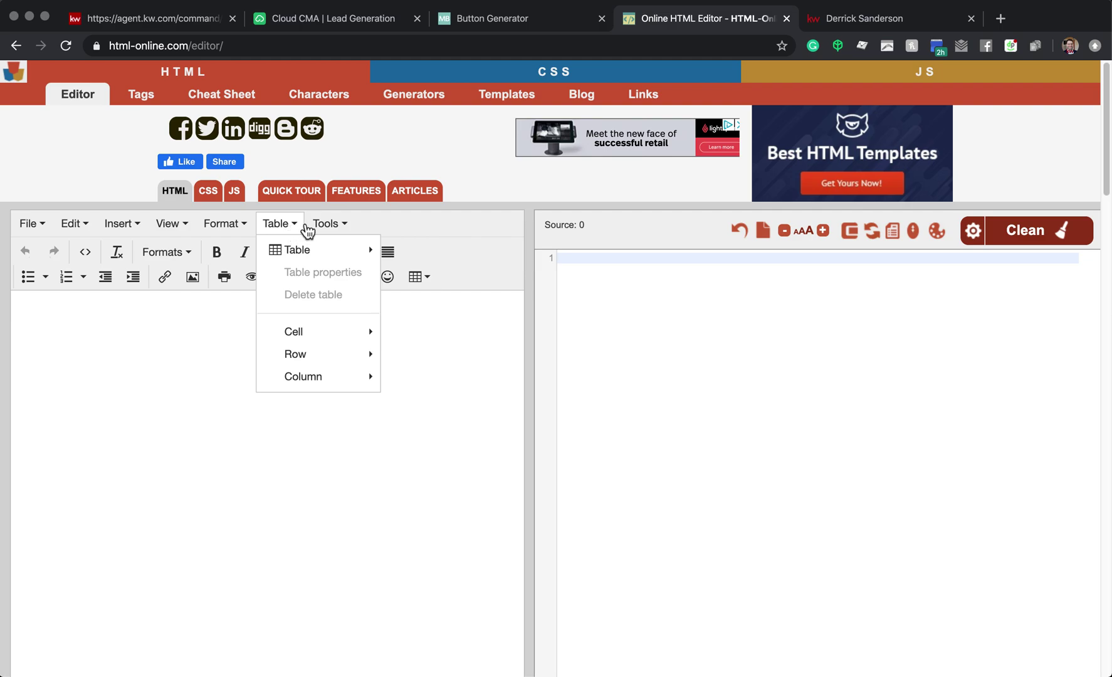
pyautogui.moveTo(298, 250)
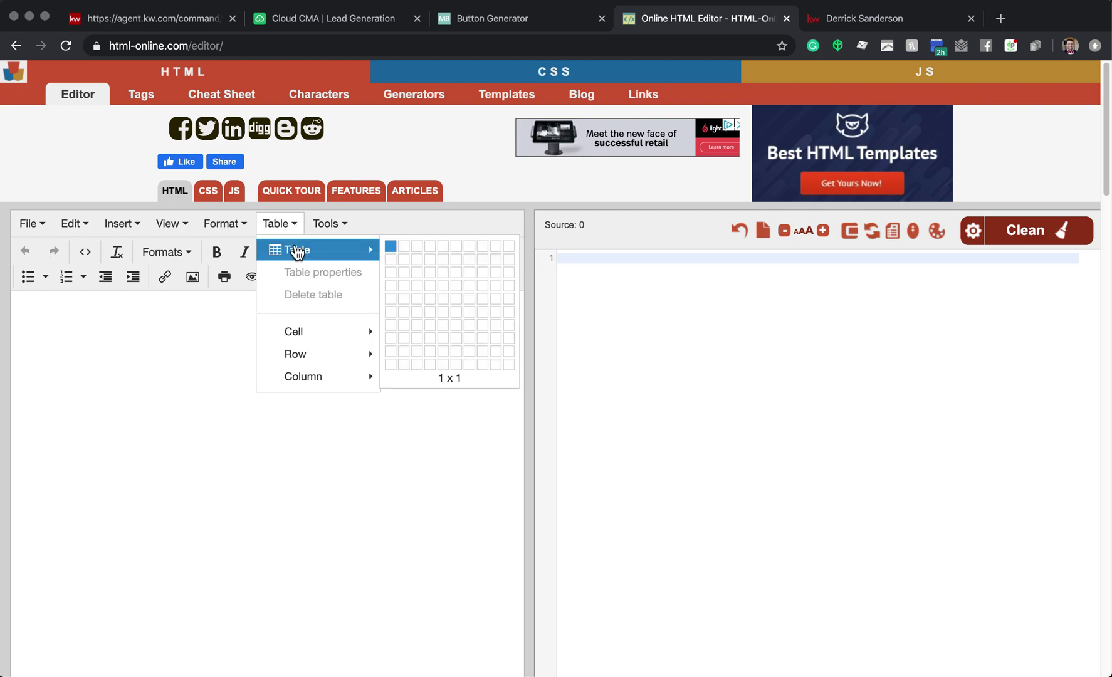
pyautogui.click(390, 249)
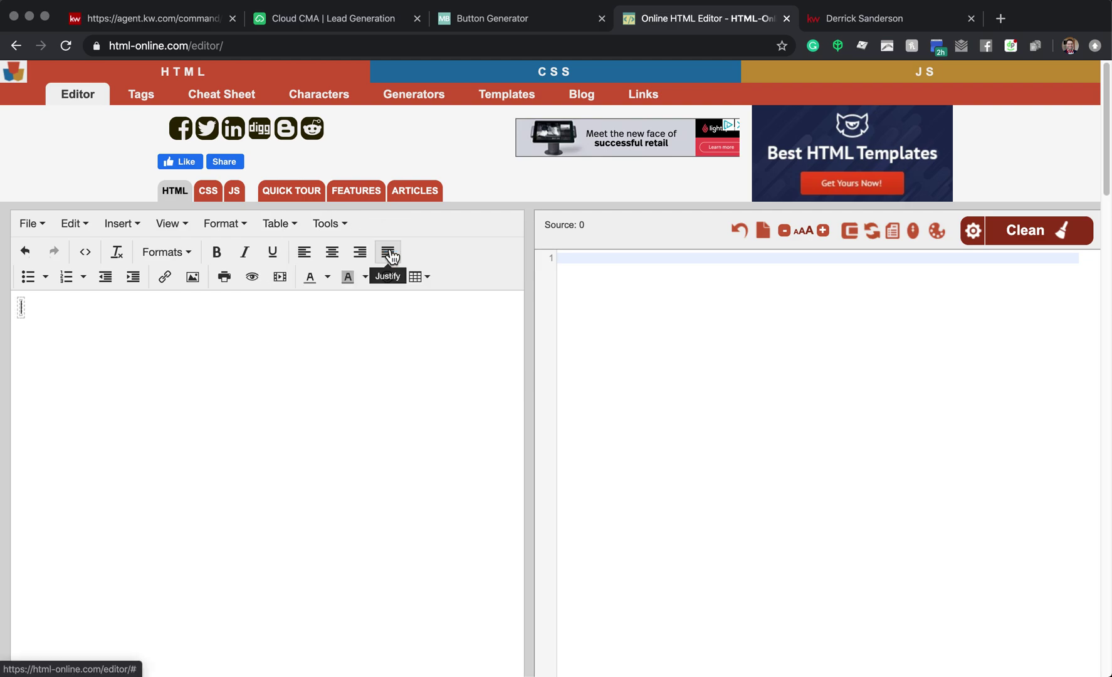
pyautogui.click(286, 224)
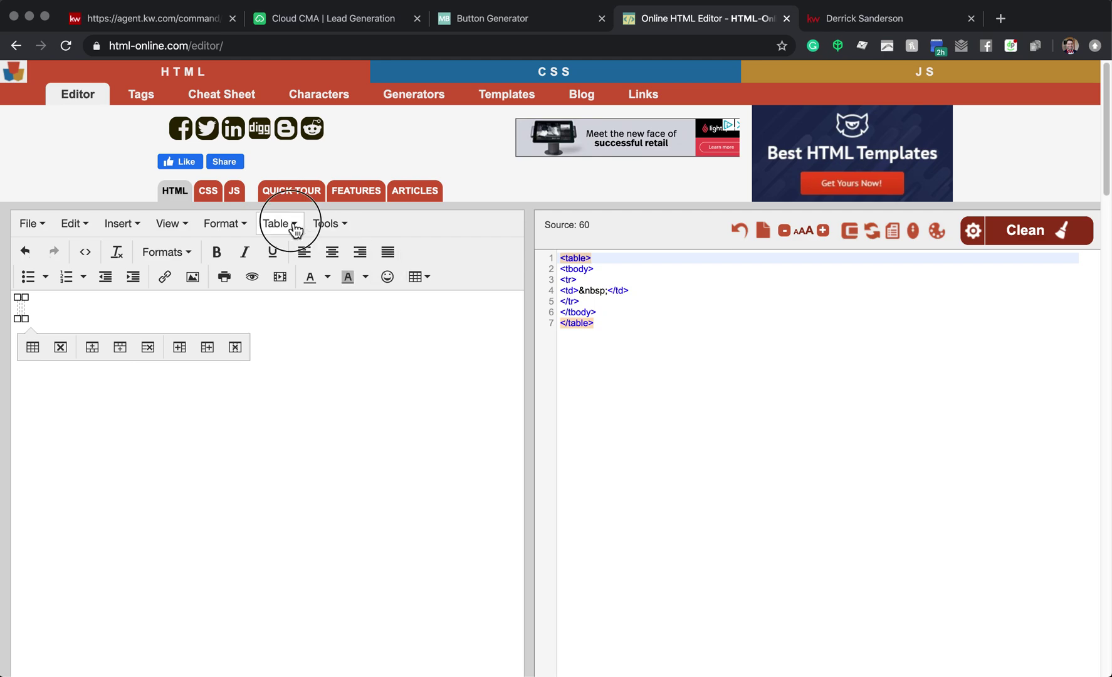
pyautogui.click(299, 272)
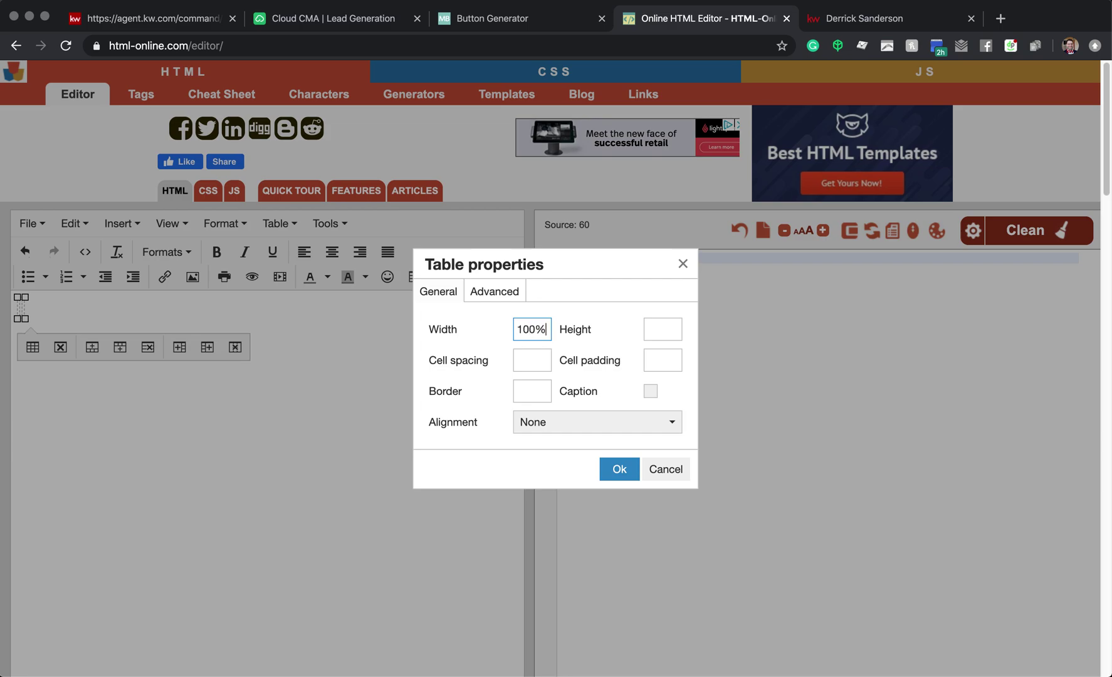
pyautogui.click(556, 425)
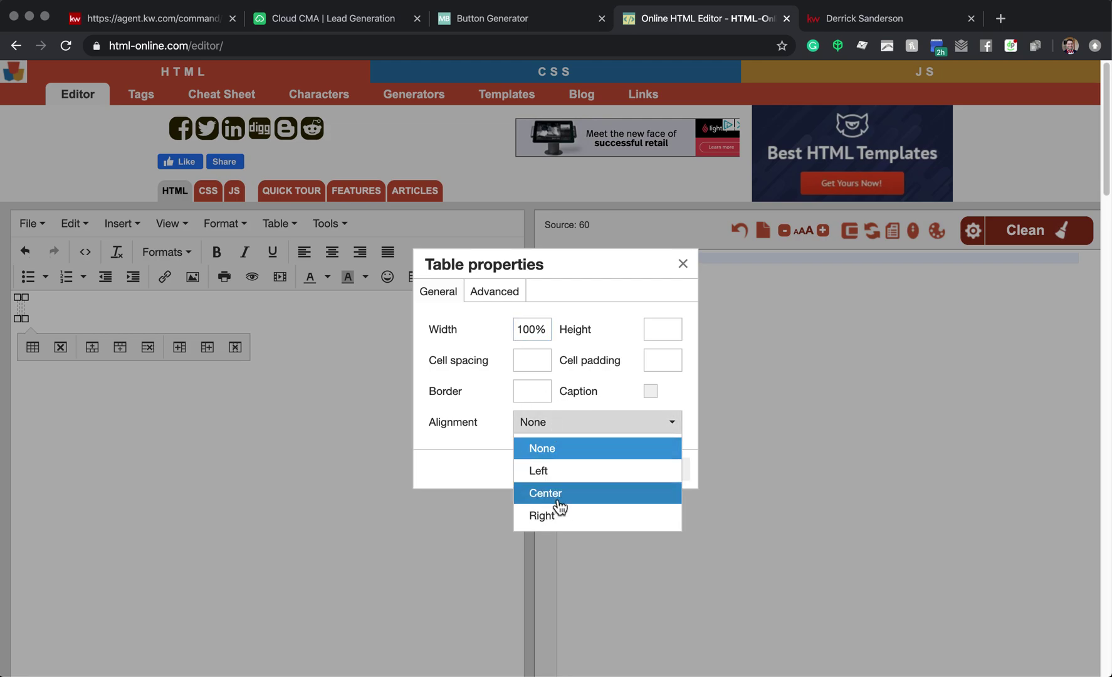
pyautogui.click(546, 494)
pyautogui.click(623, 468)
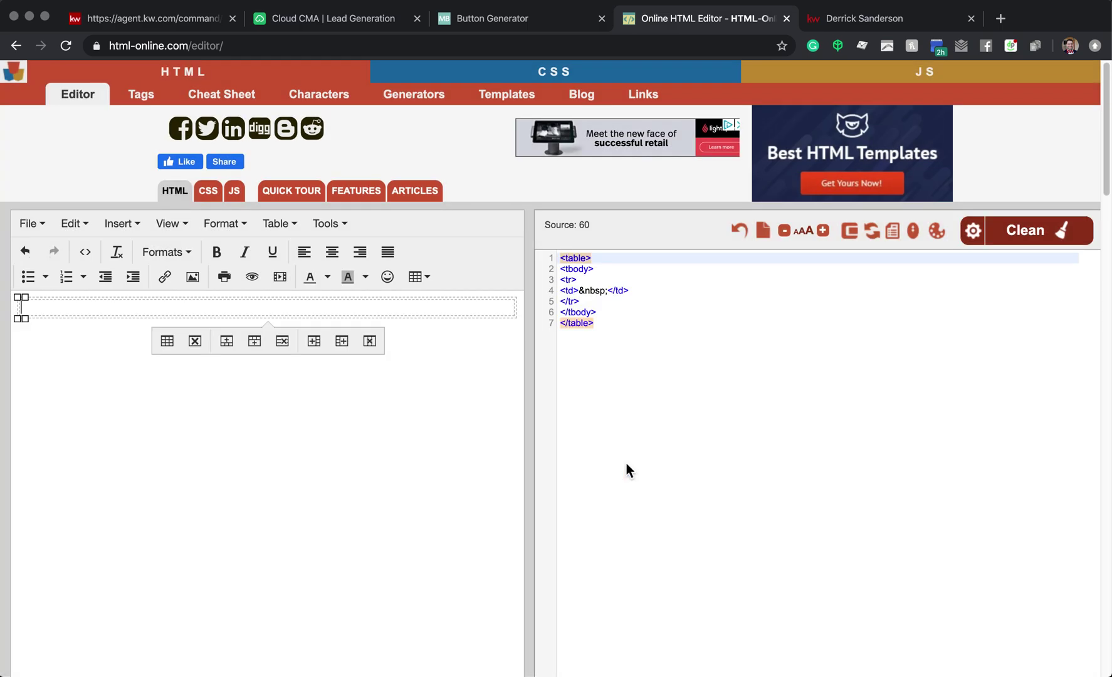
# Add a centred Heading 1 'What's My Home Worth?' and insert a second 1x1 table below.
pyautogui.click(195, 257)
pyautogui.click(207, 287)
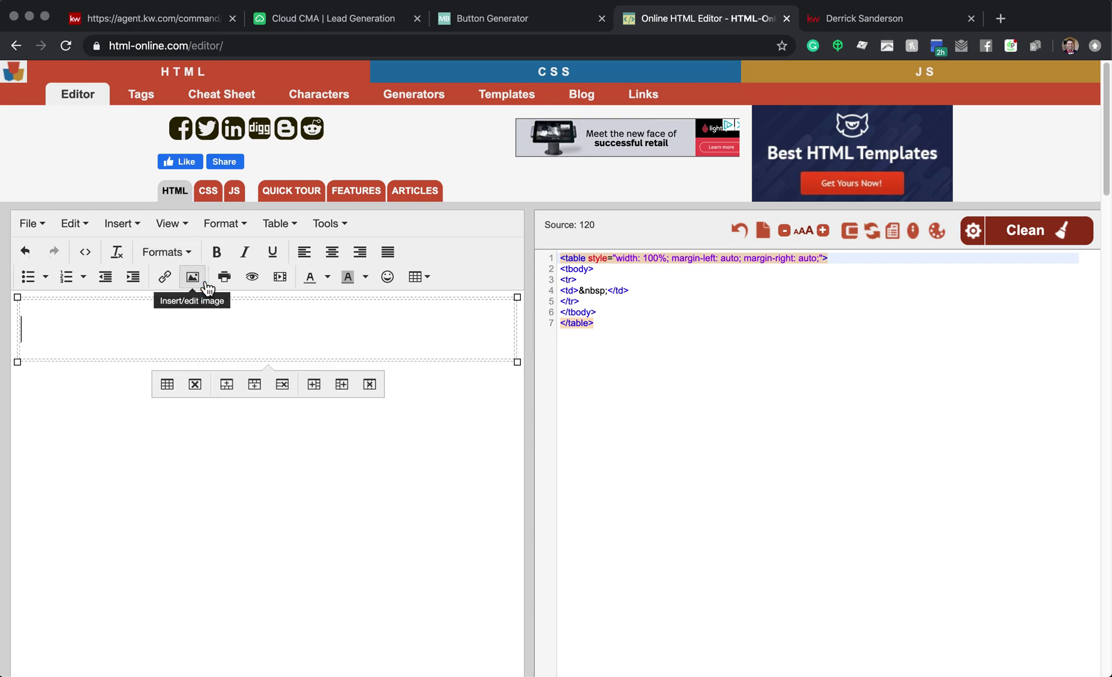
pyautogui.write("What's ")
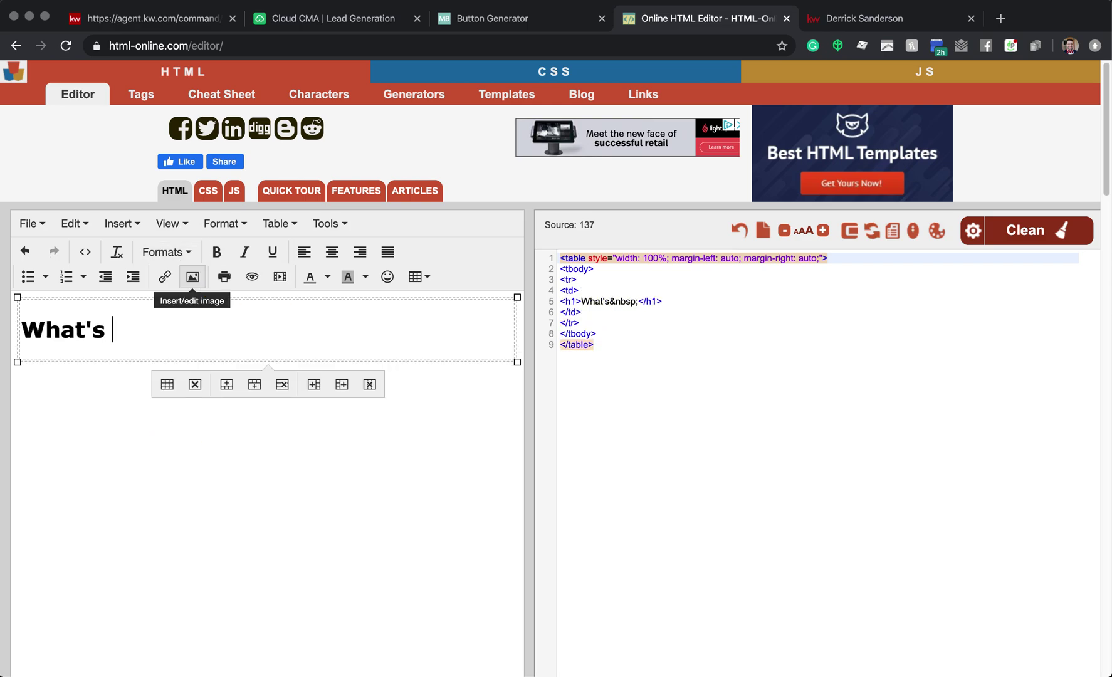
pyautogui.write('My Home Worth?')
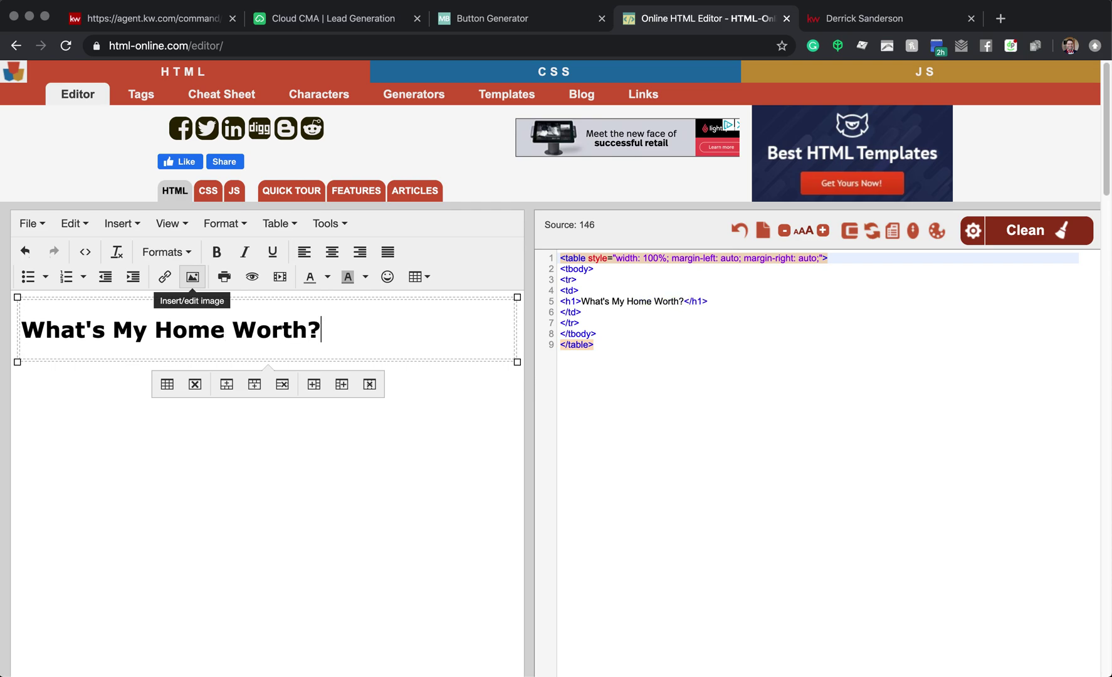
pyautogui.click(331, 251)
pyautogui.hotkey('ctrl', 'a')
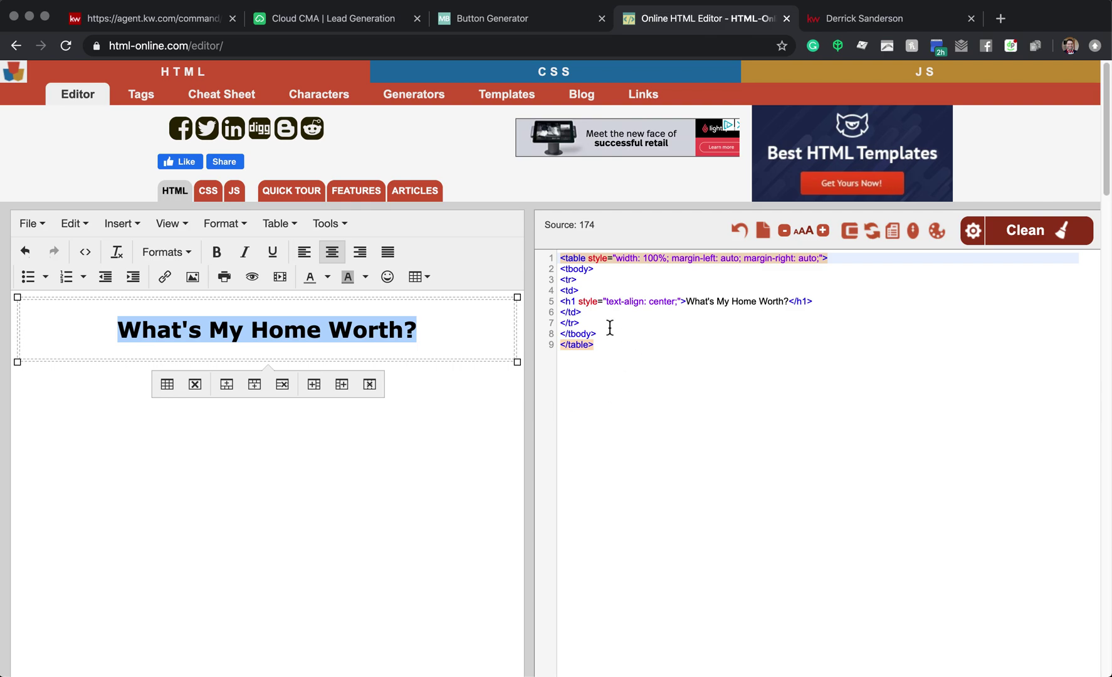
pyautogui.click(476, 474)
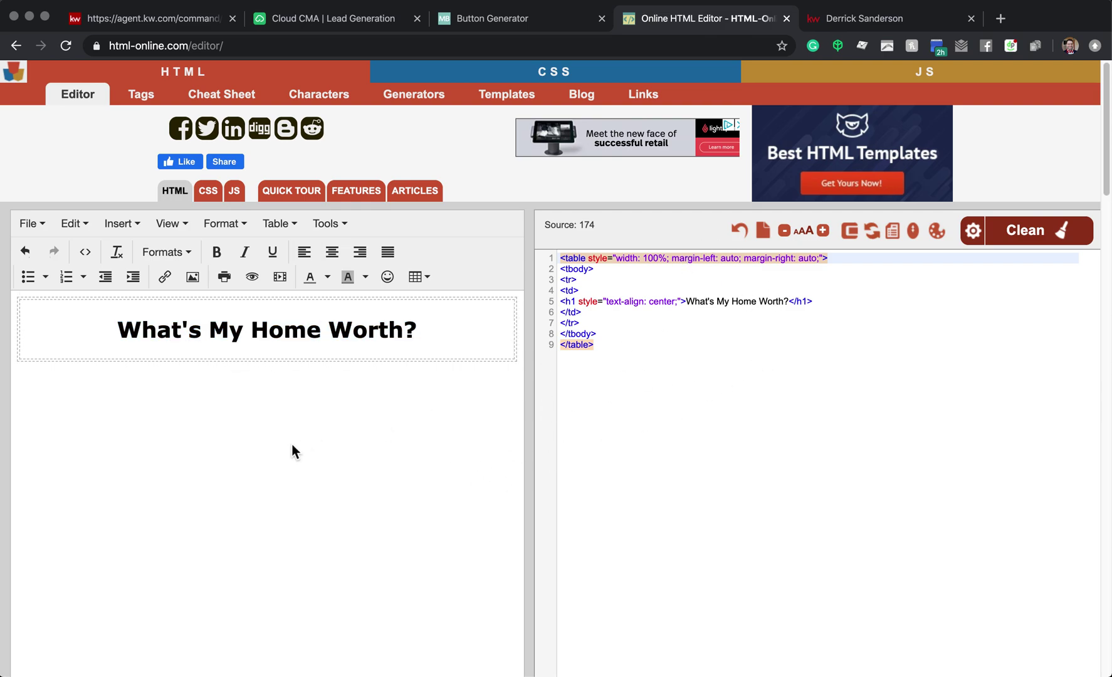
pyautogui.click(284, 225)
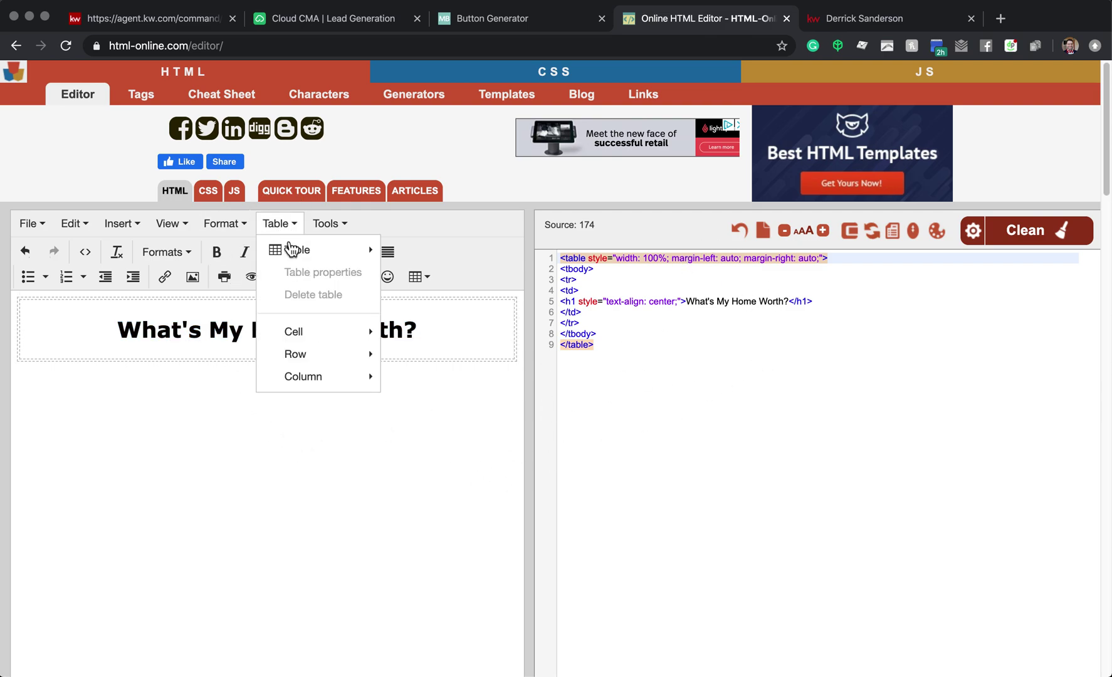
pyautogui.moveTo(292, 249)
pyautogui.click(388, 251)
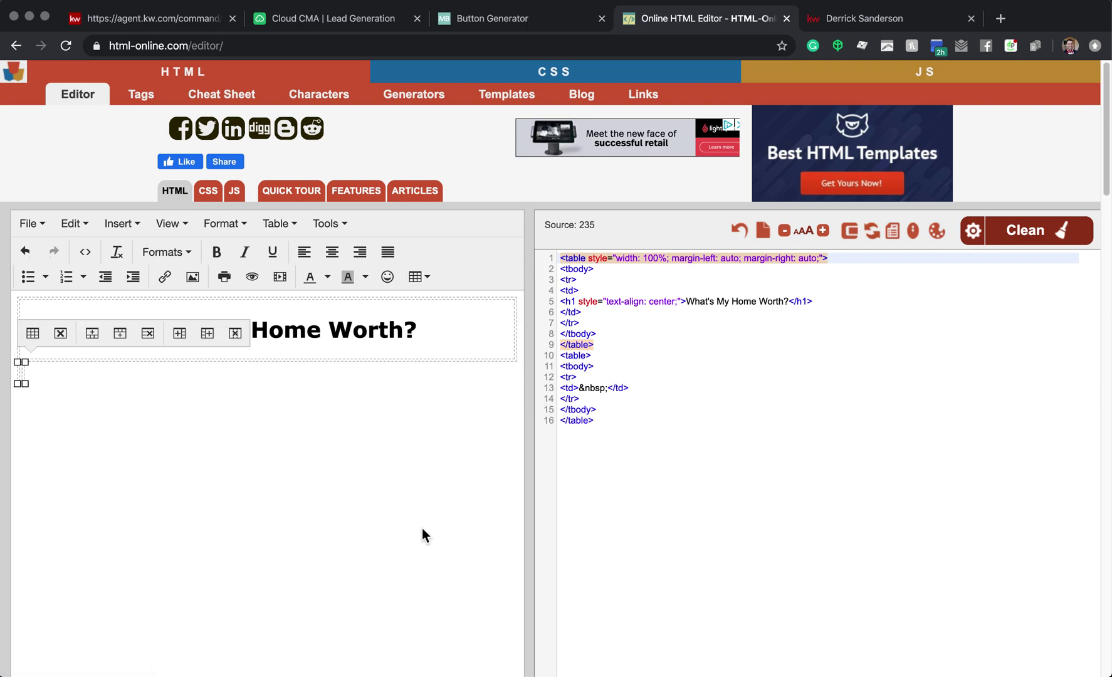
pyautogui.click(827, 15)
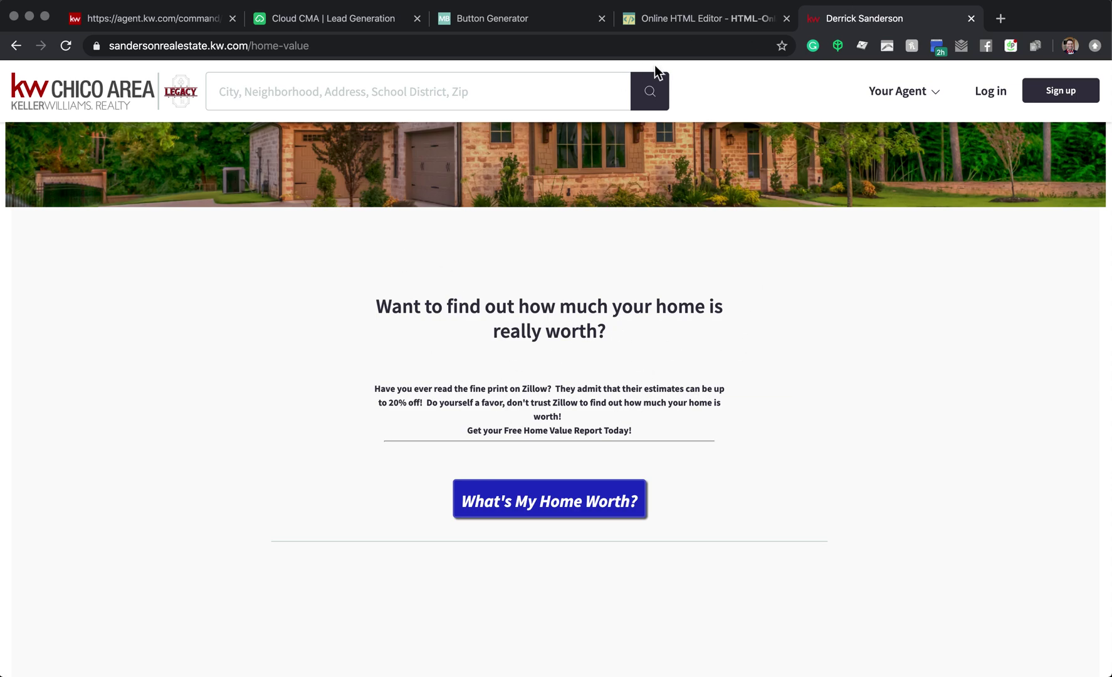
pyautogui.click(671, 22)
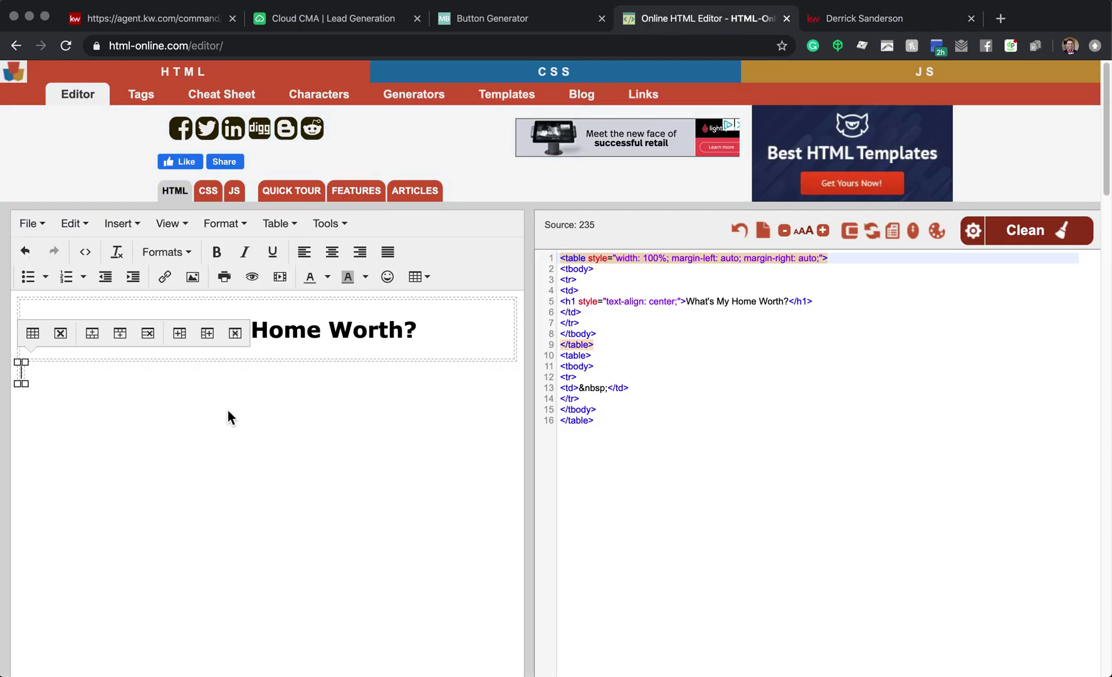
pyautogui.click(896, 20)
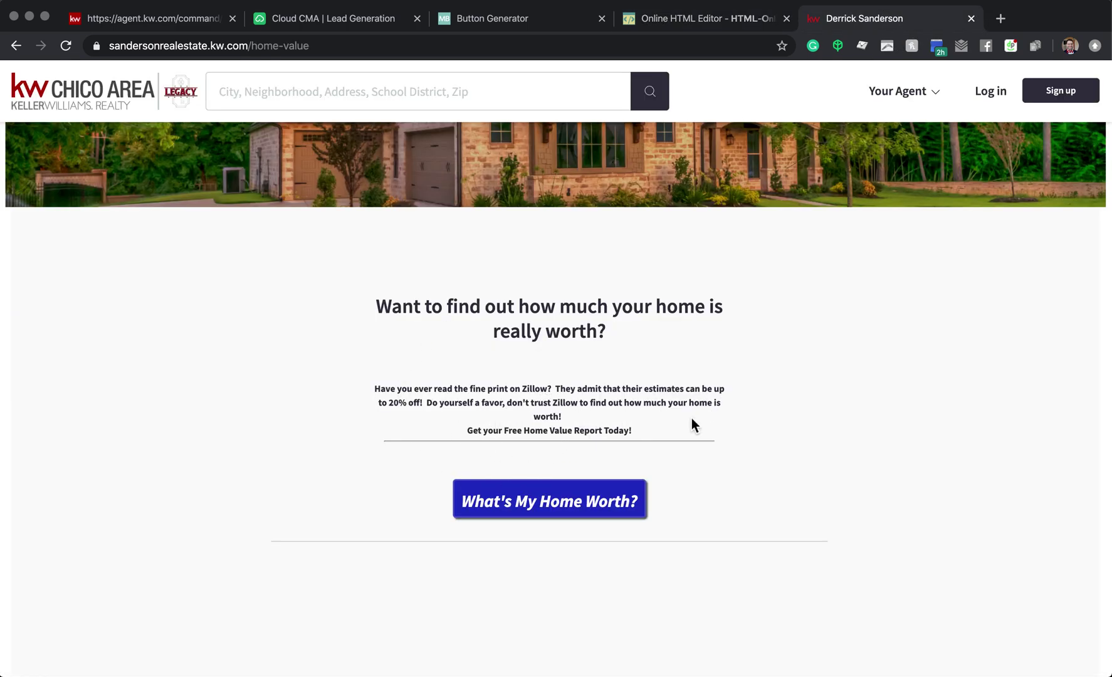
pyautogui.moveTo(653, 439); pyautogui.dragTo(374, 399)
pyautogui.press('super+c')
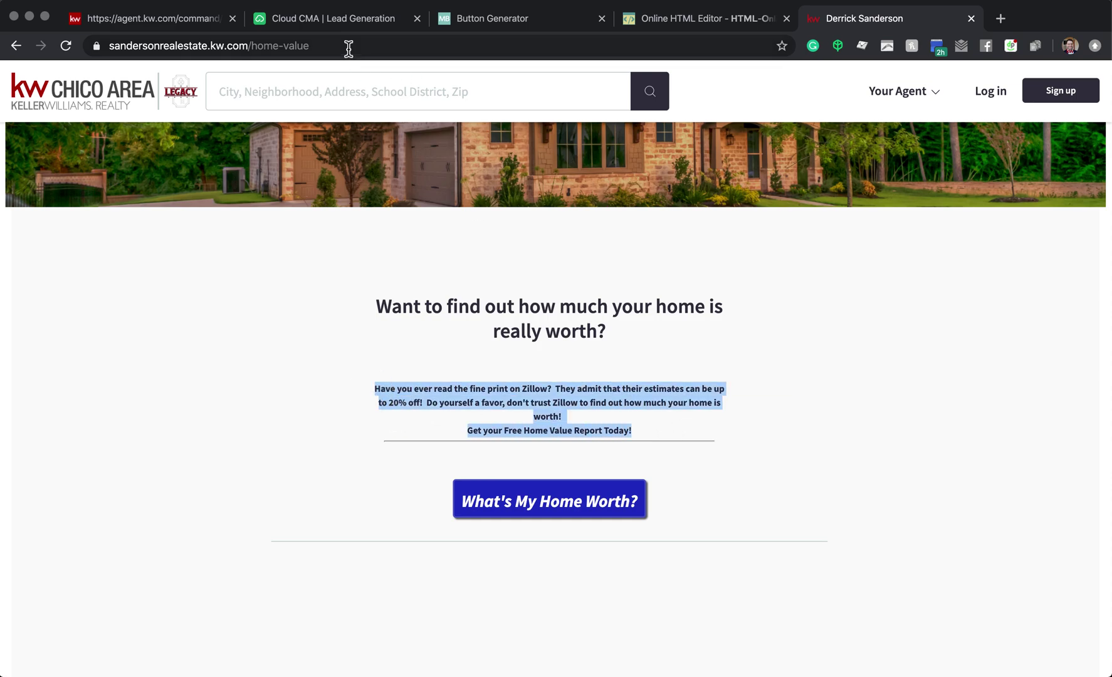
pyautogui.click(144, 23)
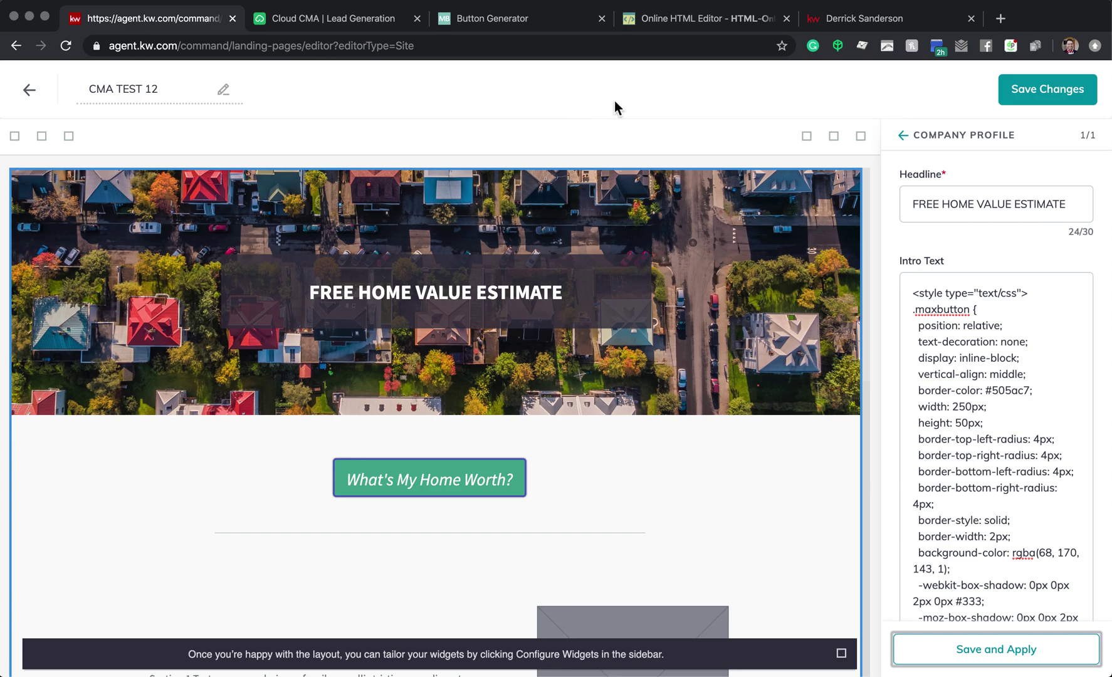
pyautogui.click(541, 31)
pyautogui.click(722, 27)
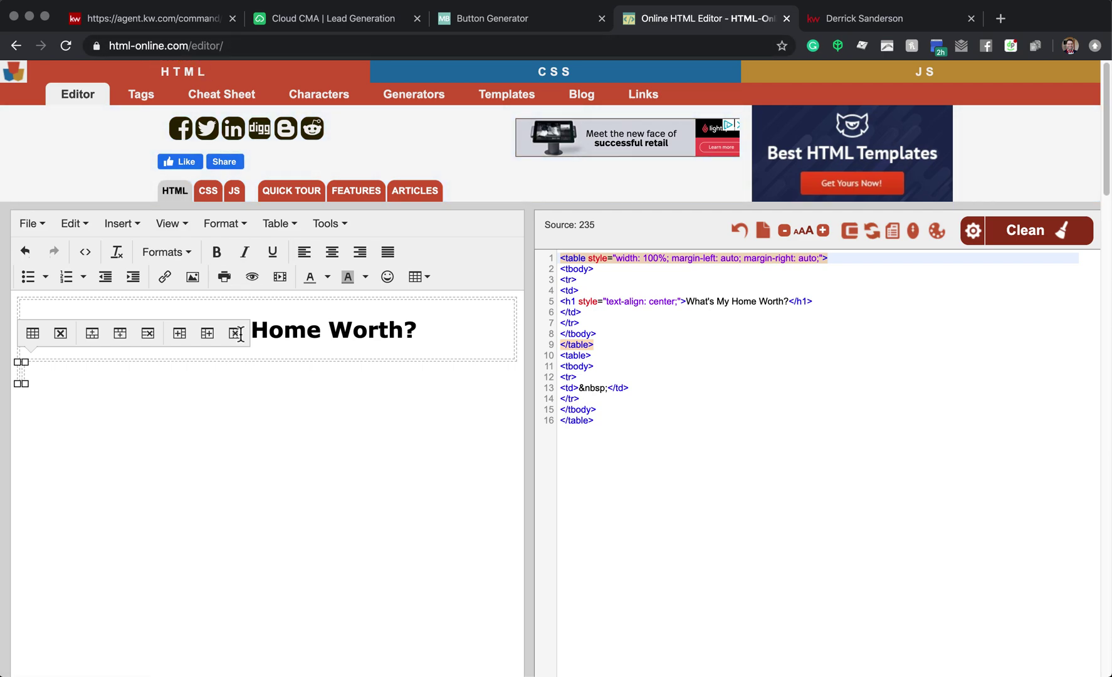
# Set the second table to 100% width with centred alignment.
pyautogui.click(292, 224)
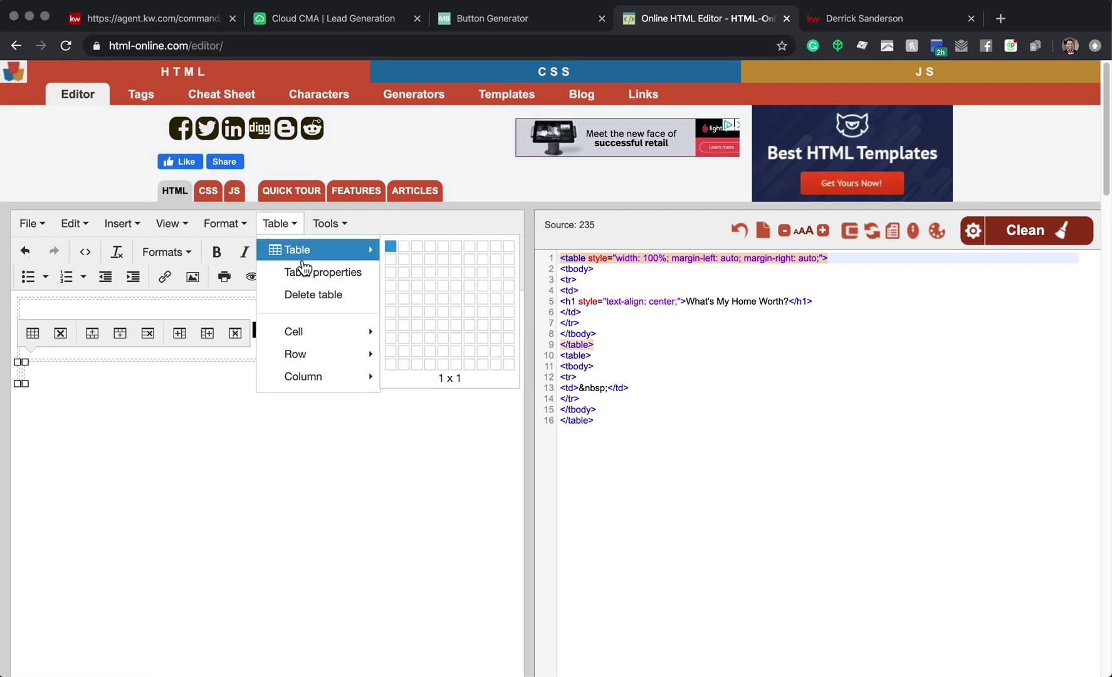
pyautogui.click(305, 273)
pyautogui.write('100')
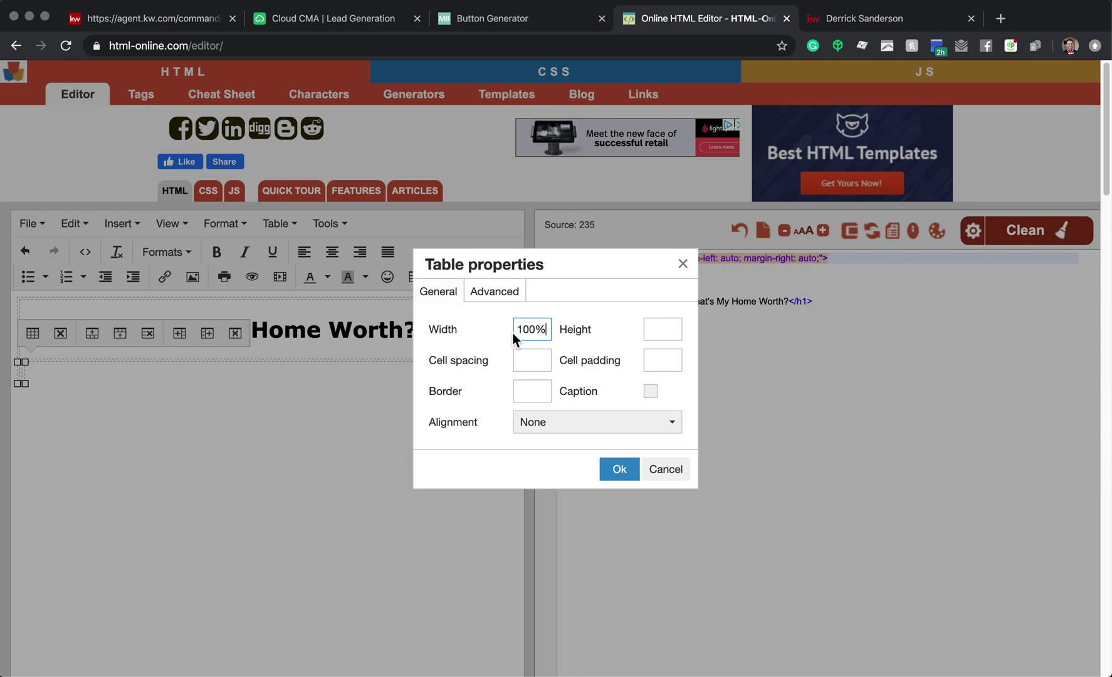
pyautogui.click(524, 422)
pyautogui.click(540, 491)
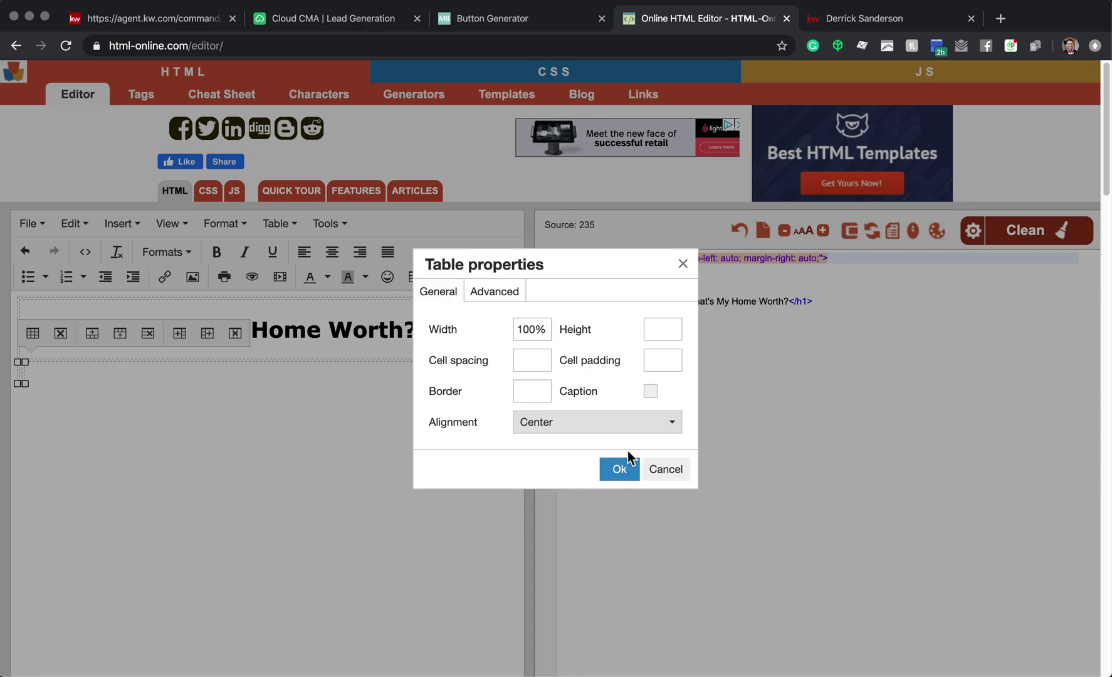
pyautogui.click(620, 466)
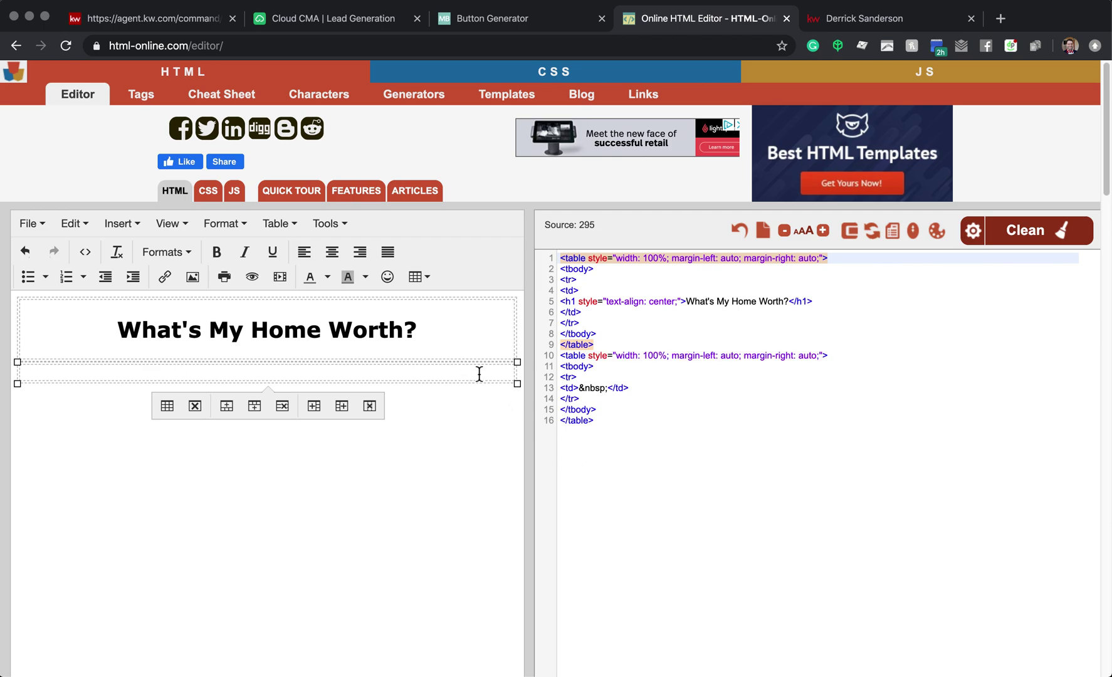
# Paste the Zillow intro paragraph and report line, centre them, and format as Heading 2.
pyautogui.press('super+v')
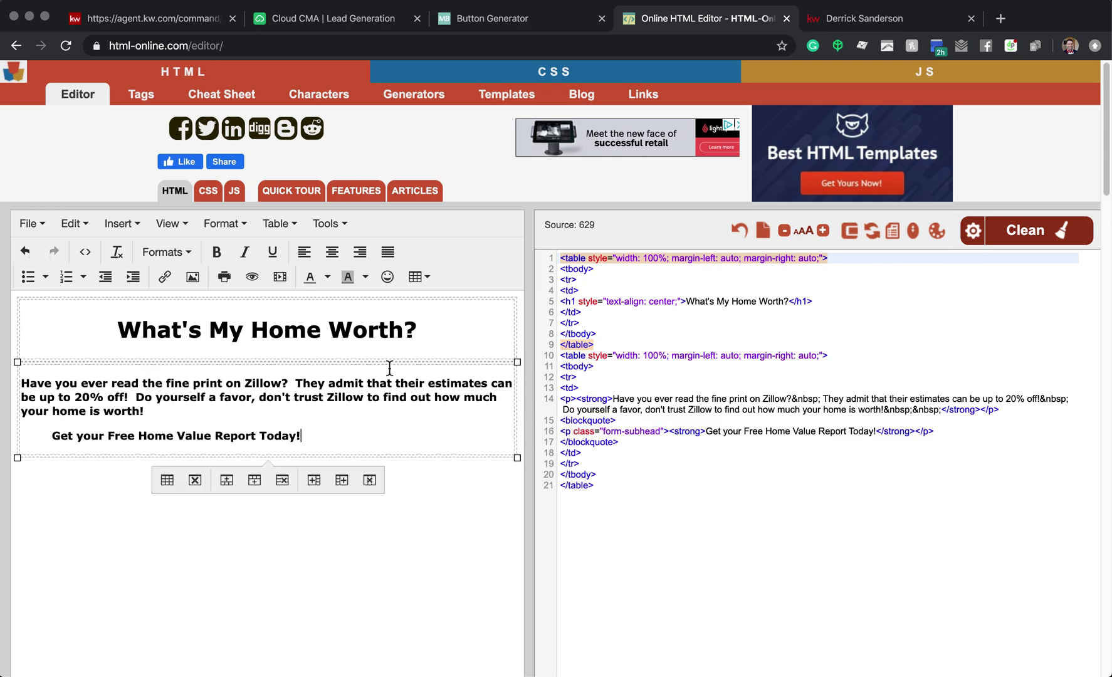
pyautogui.click(332, 251)
pyautogui.click(290, 385)
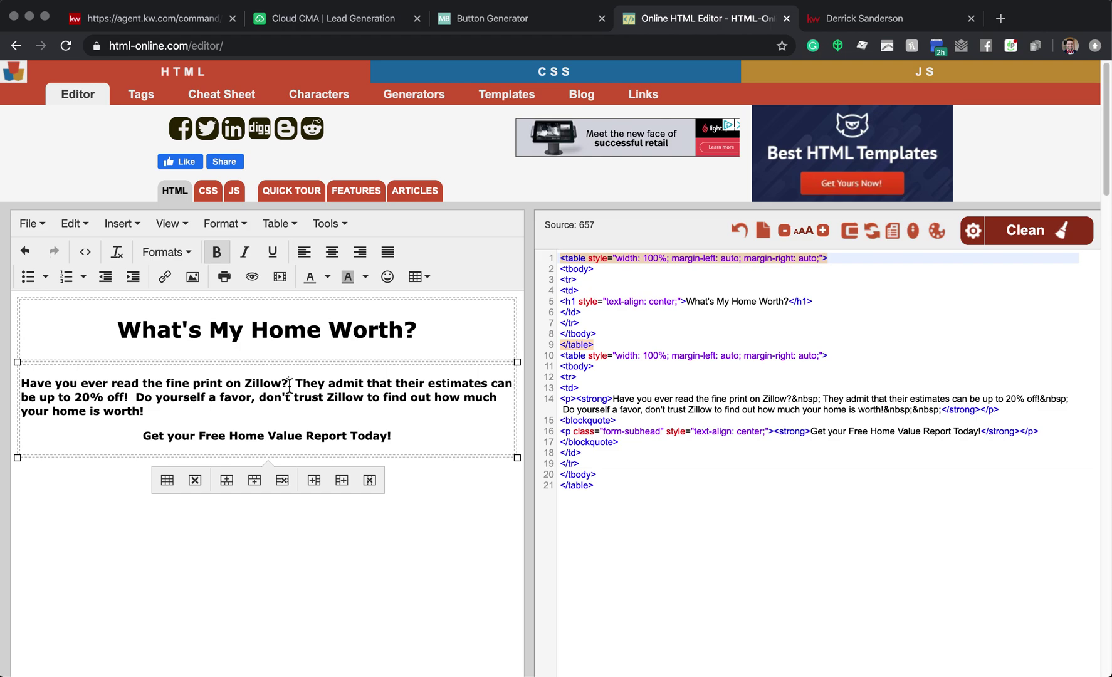
pyautogui.click(332, 251)
pyautogui.moveTo(409, 439); pyautogui.dragTo(12, 367)
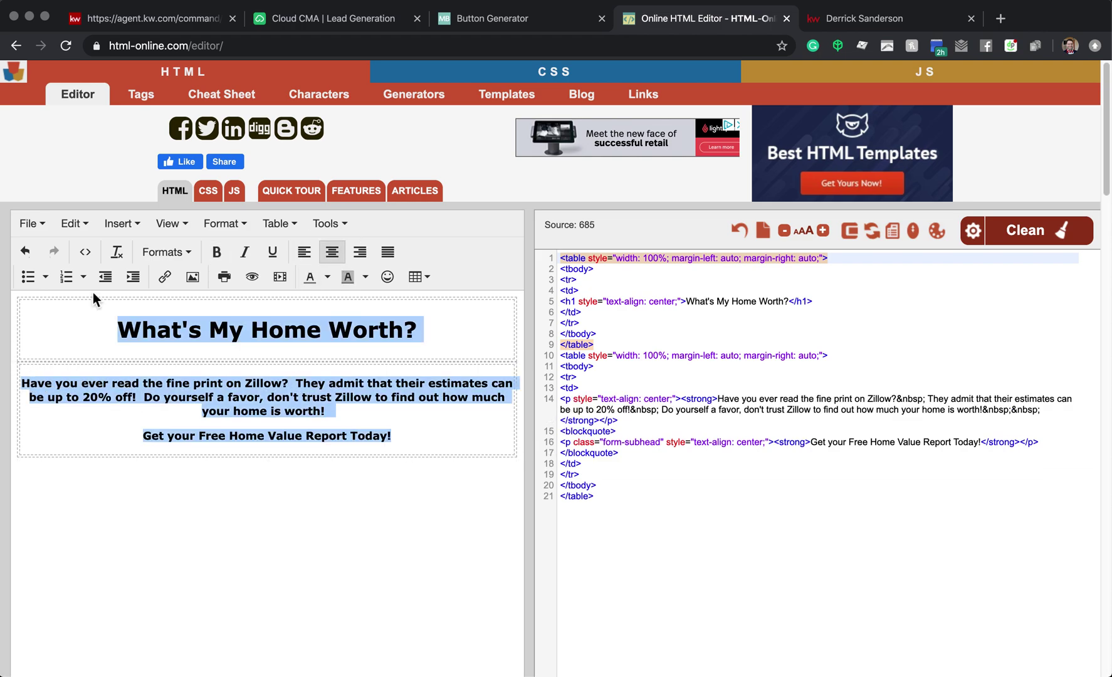
pyautogui.click(172, 252)
pyautogui.click(196, 320)
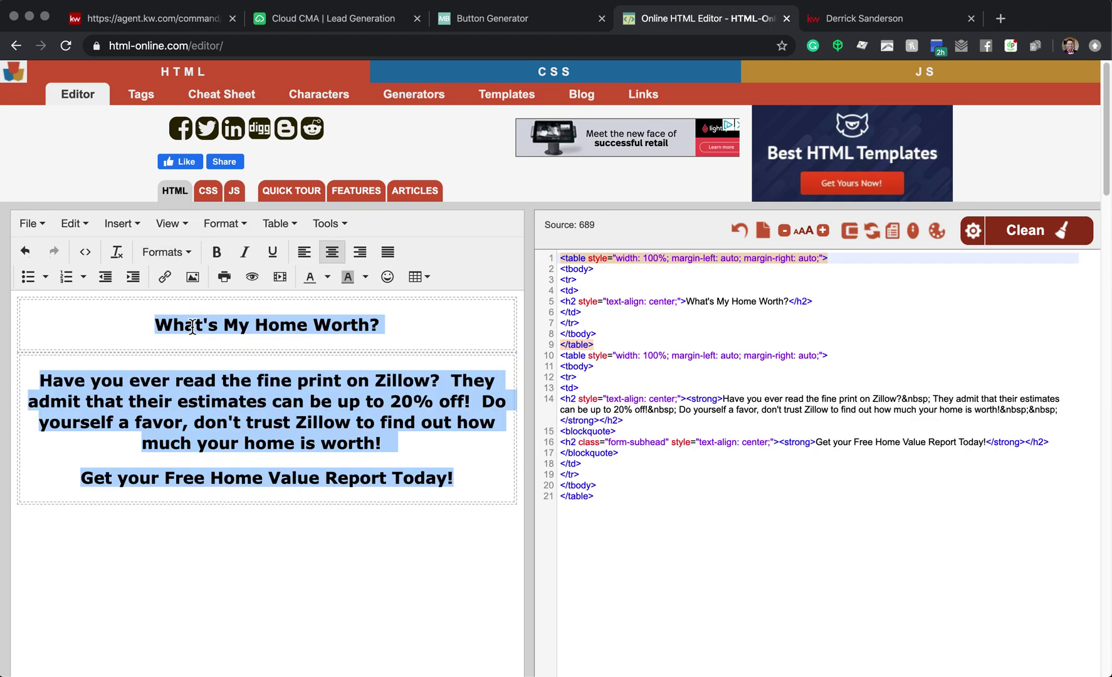
pyautogui.click(361, 366)
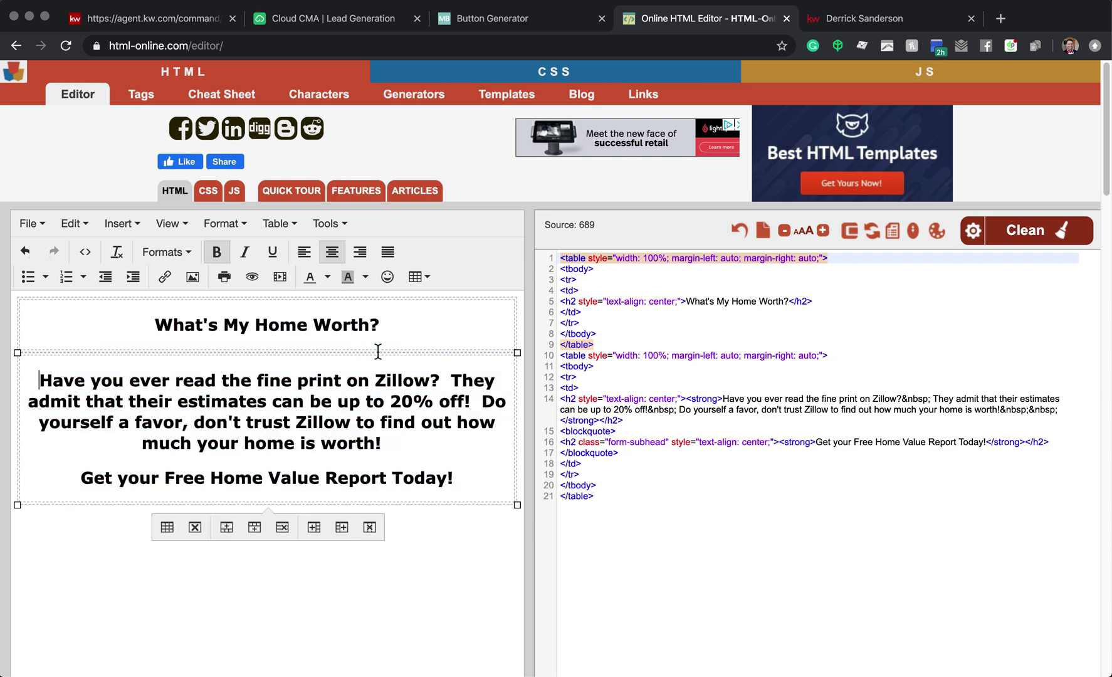
# Make the 'What's My Home Worth?' title Heading 1 and select the generated source code.
pyautogui.click(378, 327)
pyautogui.moveTo(378, 327); pyautogui.dragTo(254, 290)
pyautogui.click(184, 254)
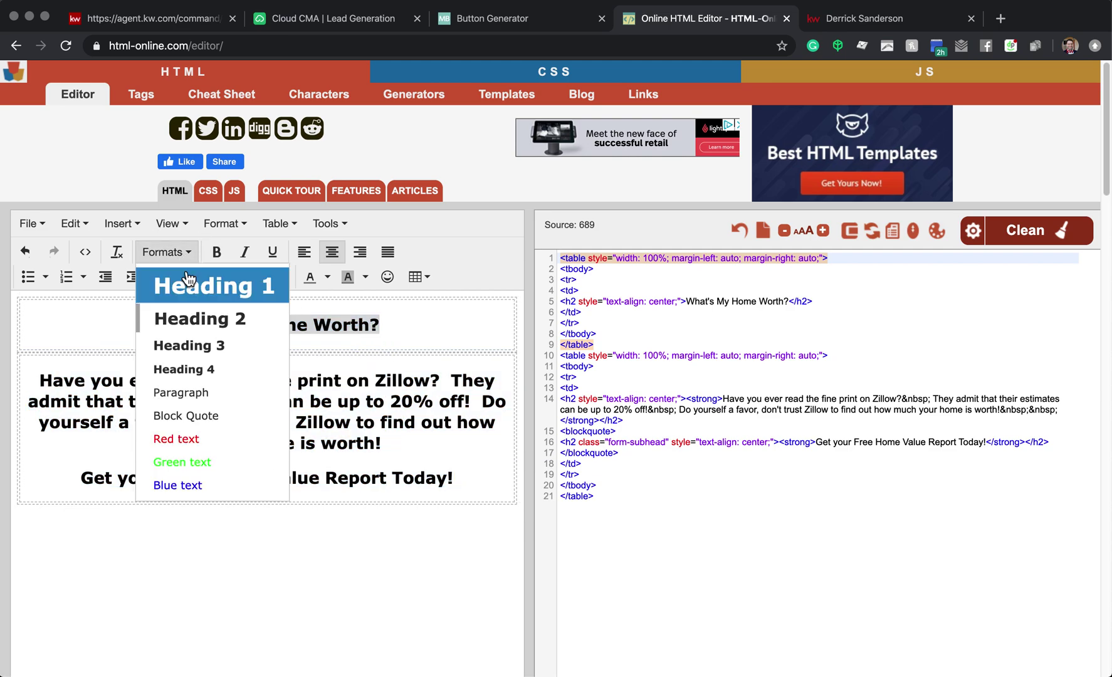
pyautogui.click(193, 288)
pyautogui.click(244, 567)
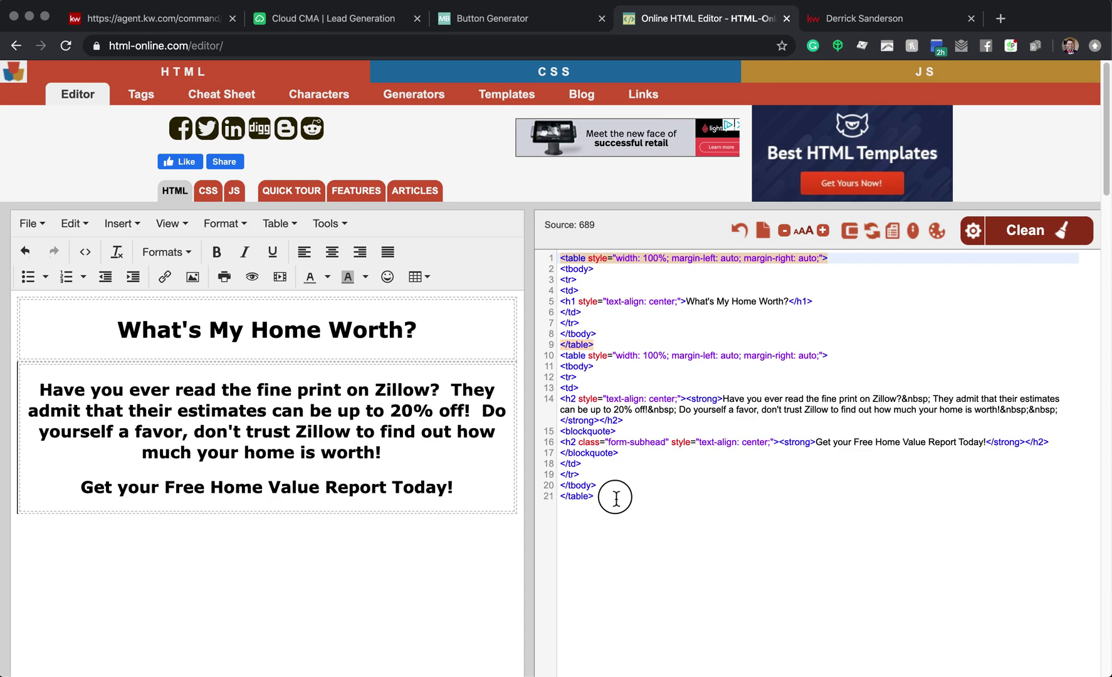
pyautogui.moveTo(611, 496); pyautogui.dragTo(538, 254)
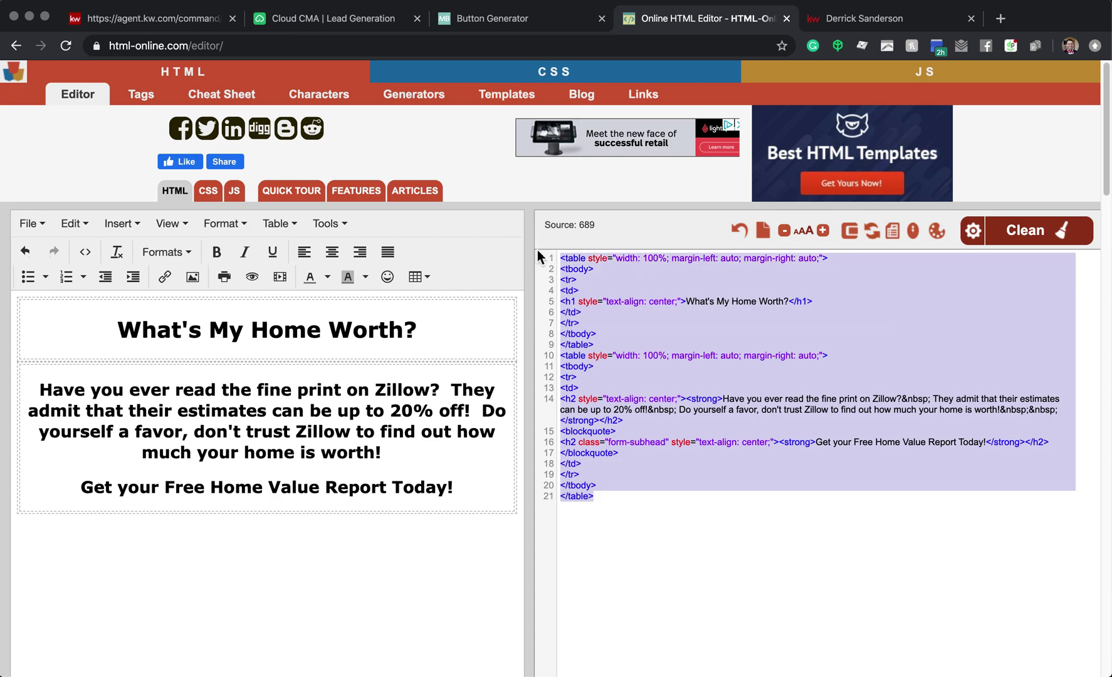
pyautogui.click(151, 18)
# Insert the formatted heading and intro HTML above the button code in Intro Text, then apply.
pyautogui.click(912, 300)
pyautogui.press('Return')
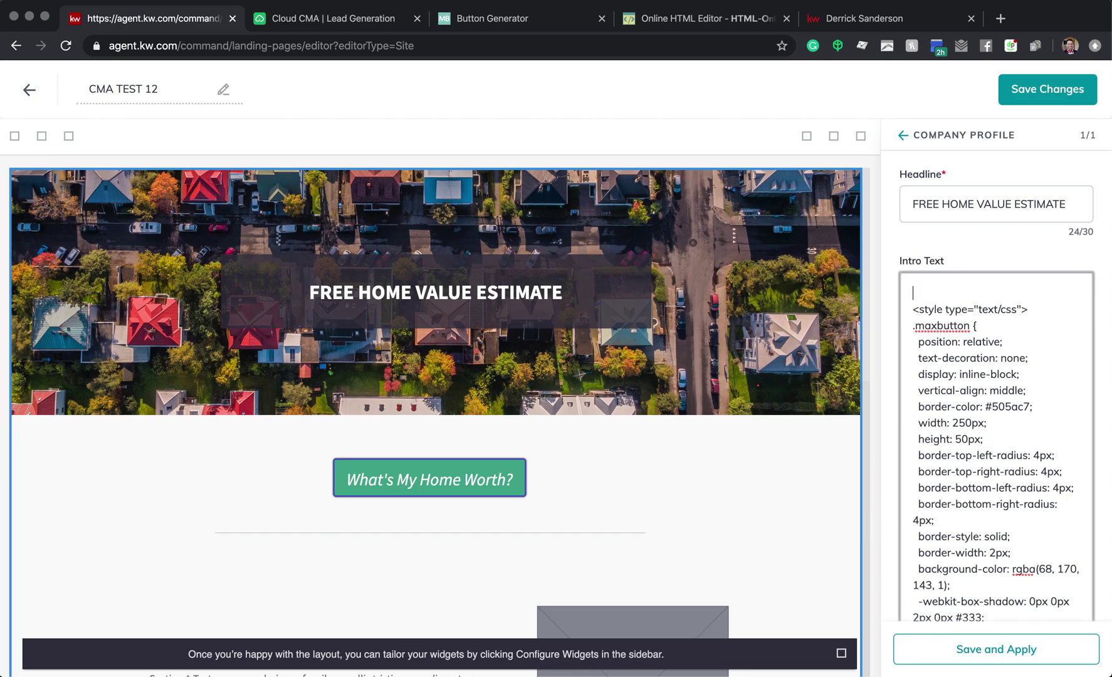
pyautogui.scroll(-10, 997, 439)
pyautogui.click(1019, 663)
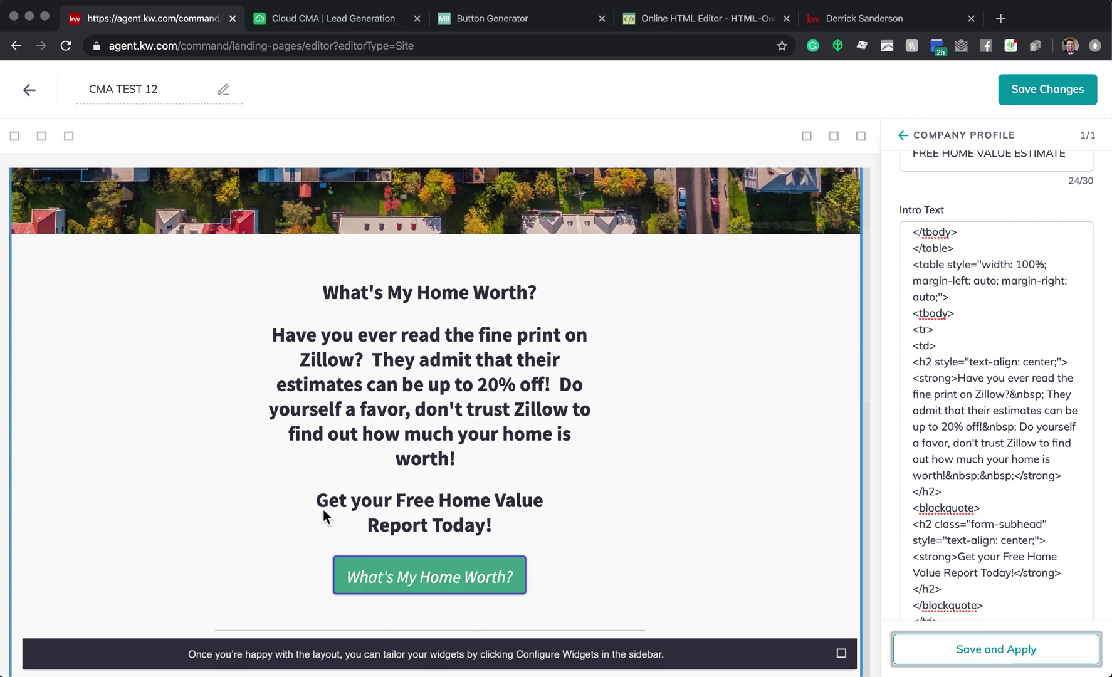
pyautogui.scroll(-2, 744, 417)
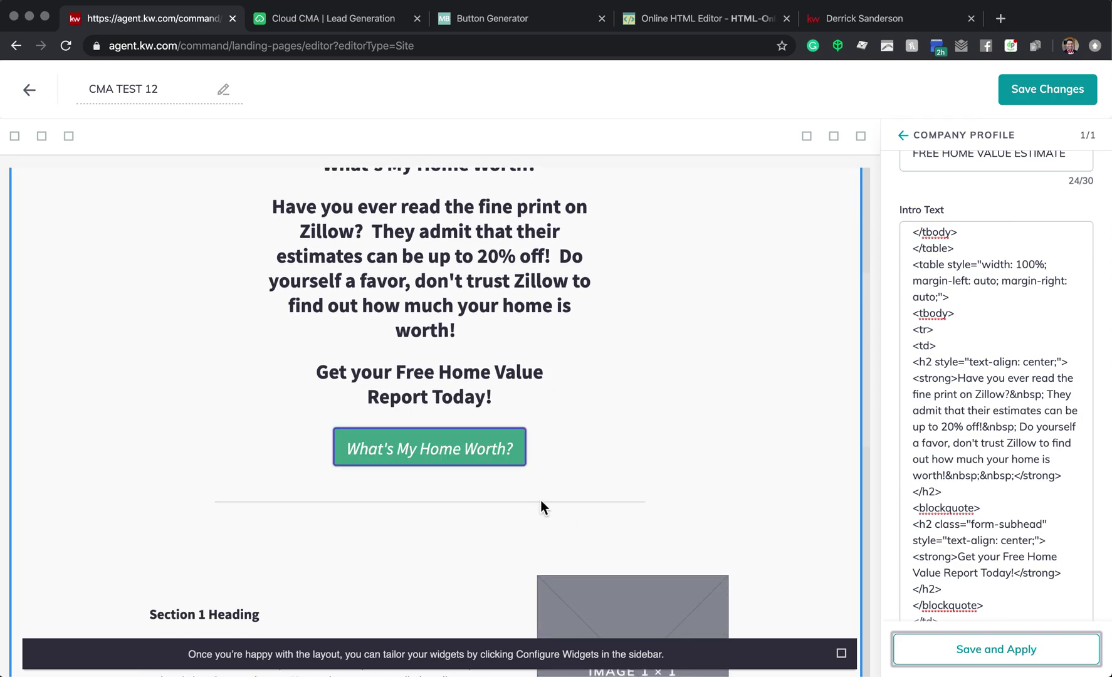
pyautogui.scroll(4, 576, 279)
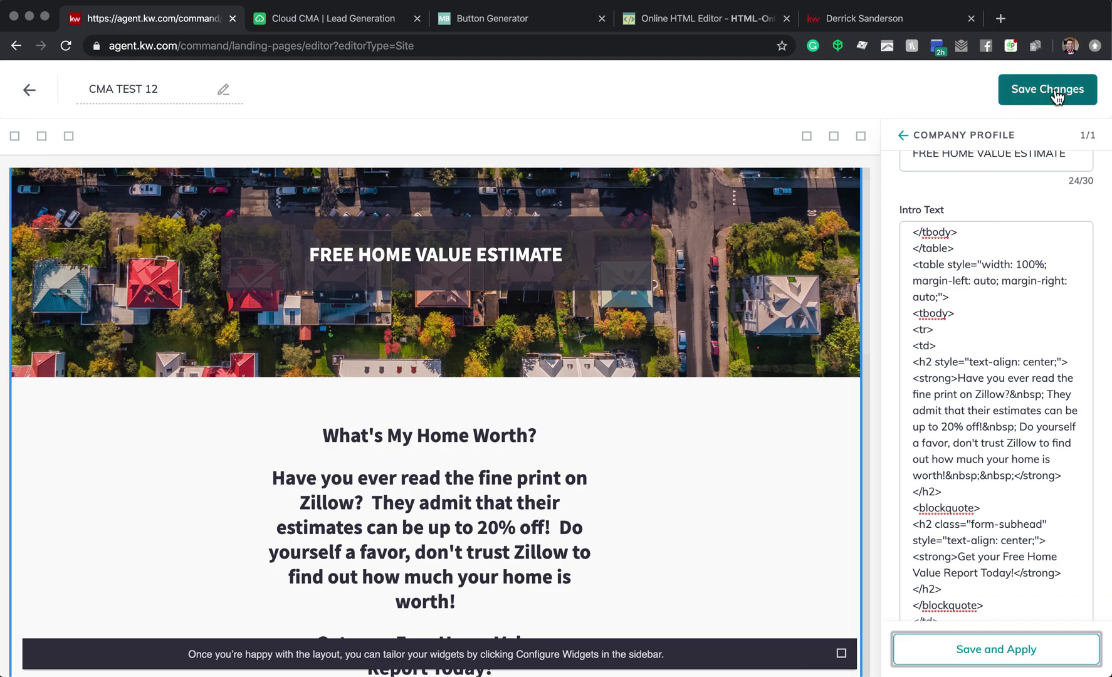
# Clear the Section 1 heading, text and image.
pyautogui.scroll(-8, 966, 414)
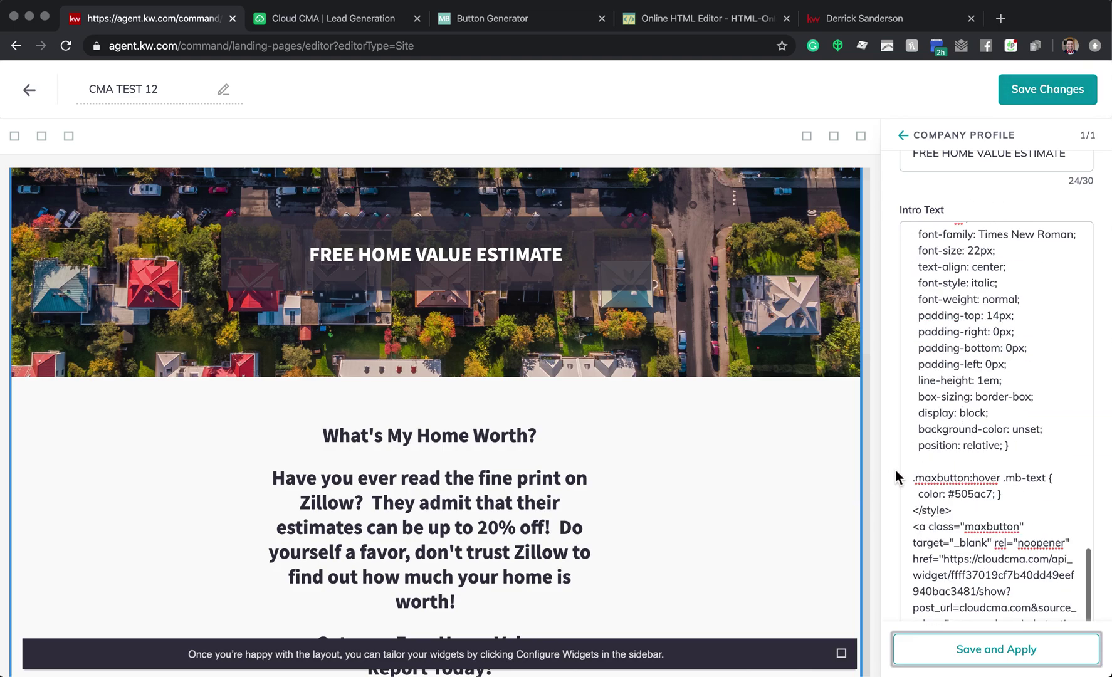
pyautogui.scroll(-5, 897, 474)
pyautogui.scroll(-2, 897, 475)
pyautogui.moveTo(1013, 527); pyautogui.dragTo(799, 534)
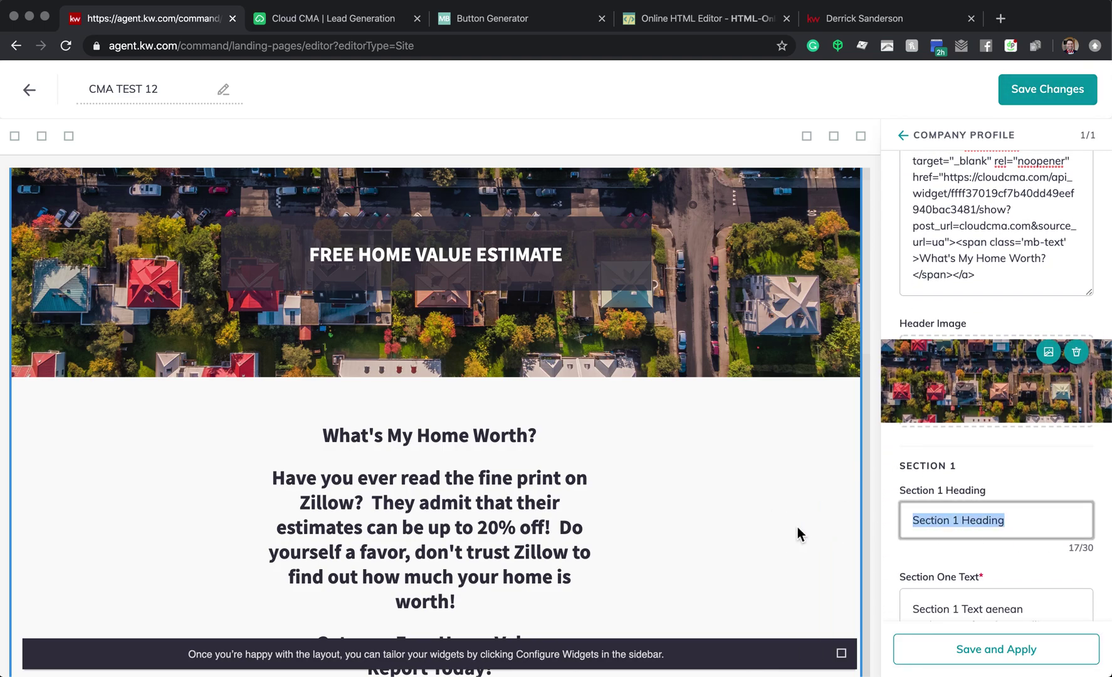
pyautogui.press('BackSpace')
pyautogui.click(1048, 601)
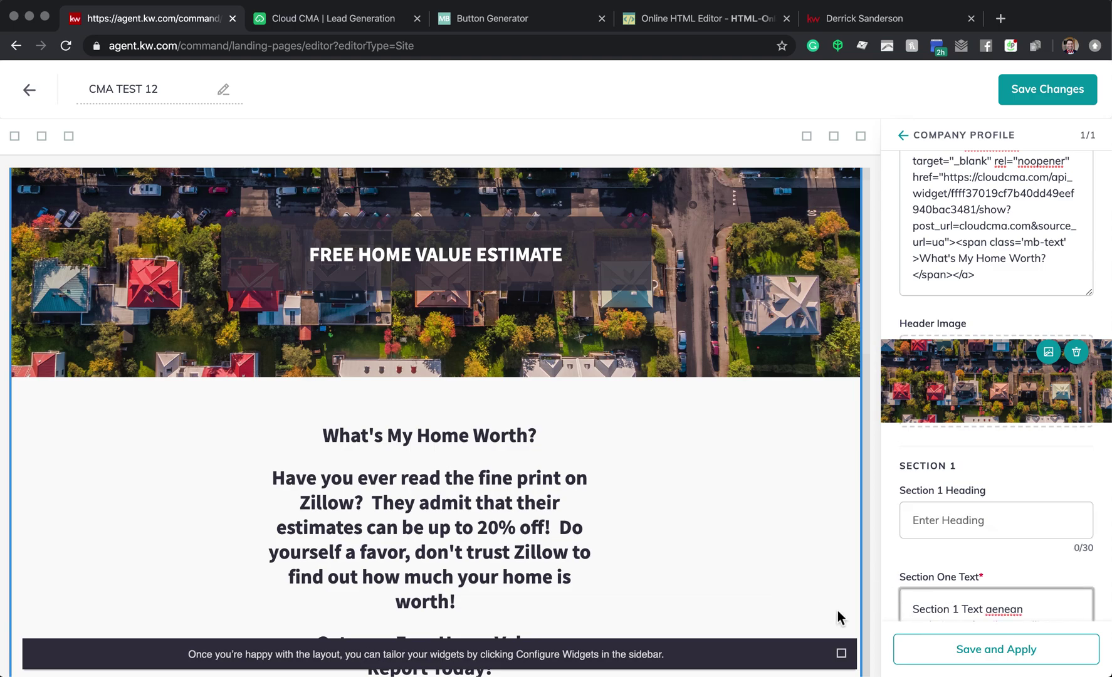
pyautogui.moveTo(1008, 613); pyautogui.dragTo(915, 603)
pyautogui.press('BackSpace')
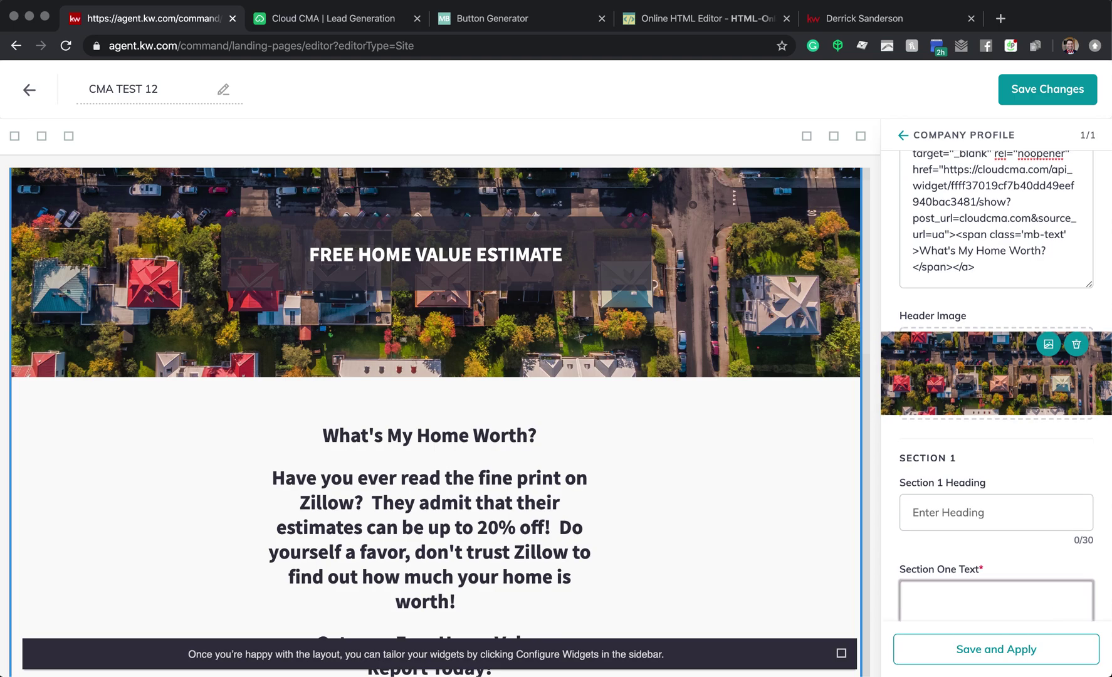
pyautogui.scroll(-5, 1082, 522)
pyautogui.click(1076, 383)
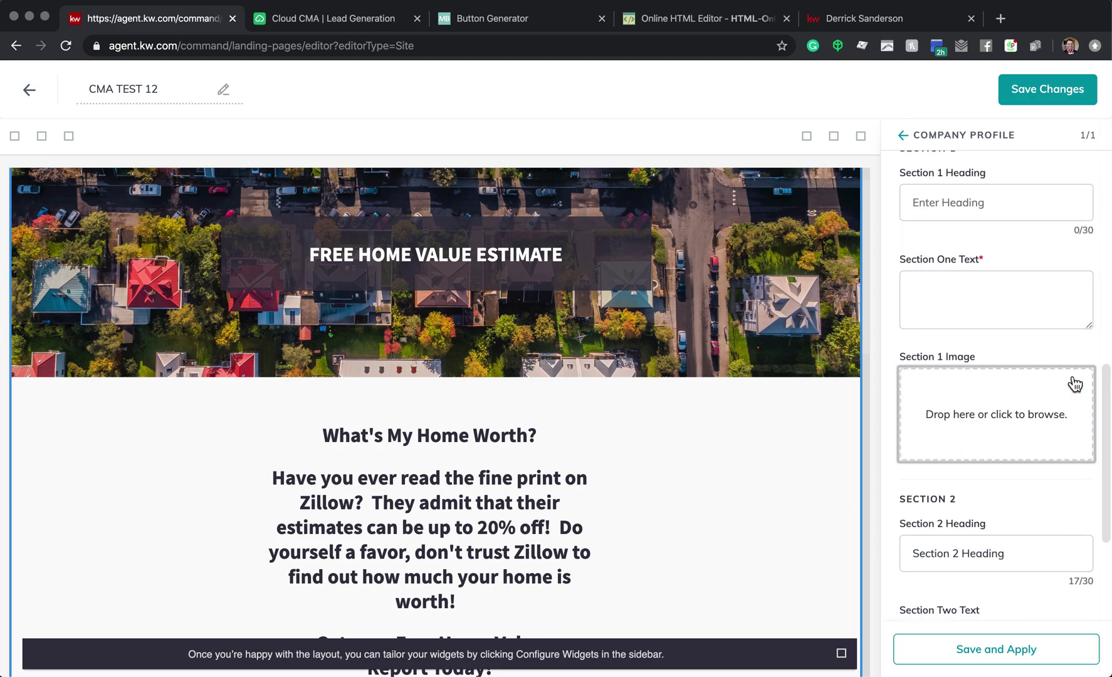
# Clear the Section 2 heading, text and image.
pyautogui.moveTo(1043, 555); pyautogui.dragTo(763, 550)
pyautogui.press('BackSpace')
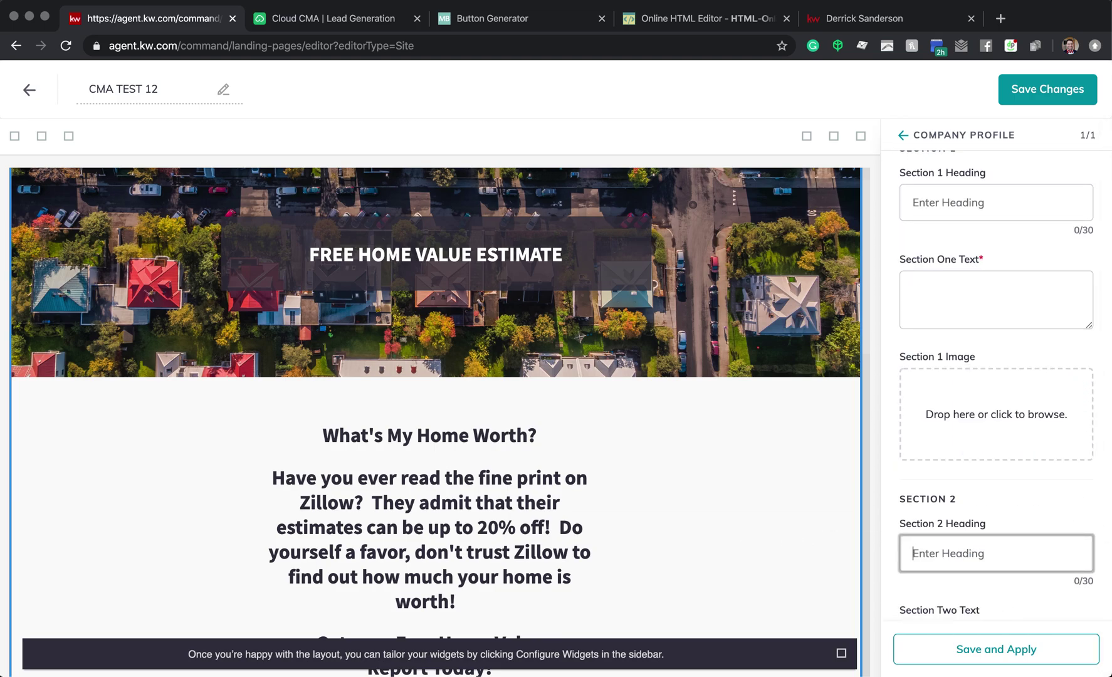
pyautogui.scroll(-3, 1041, 556)
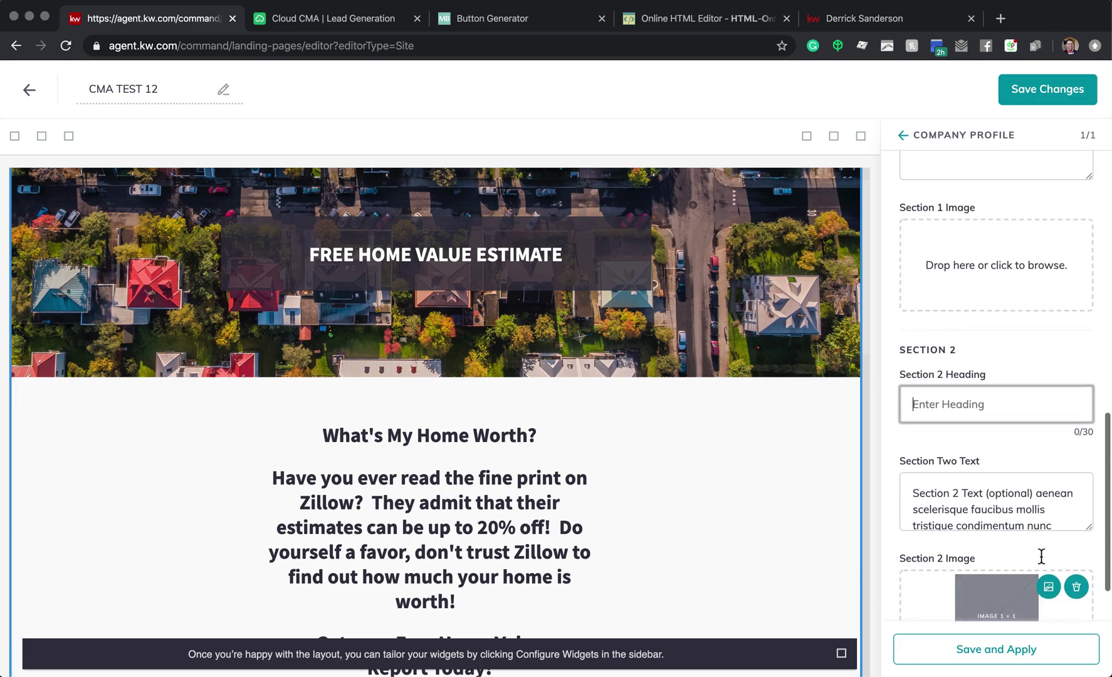
pyautogui.click(915, 492)
pyautogui.moveTo(915, 492); pyautogui.dragTo(1065, 621)
pyautogui.press('BackSpace')
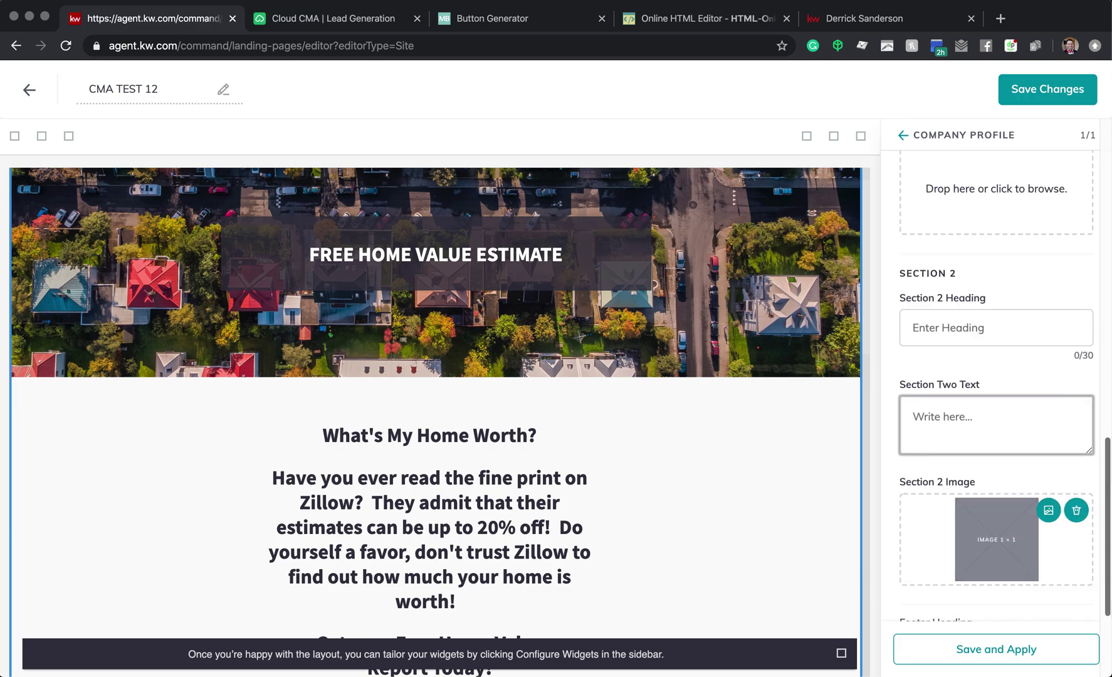
pyautogui.click(1077, 510)
# Clear the footer heading and text, then Save and Apply the emptied sections.
pyautogui.scroll(-3, 1018, 590)
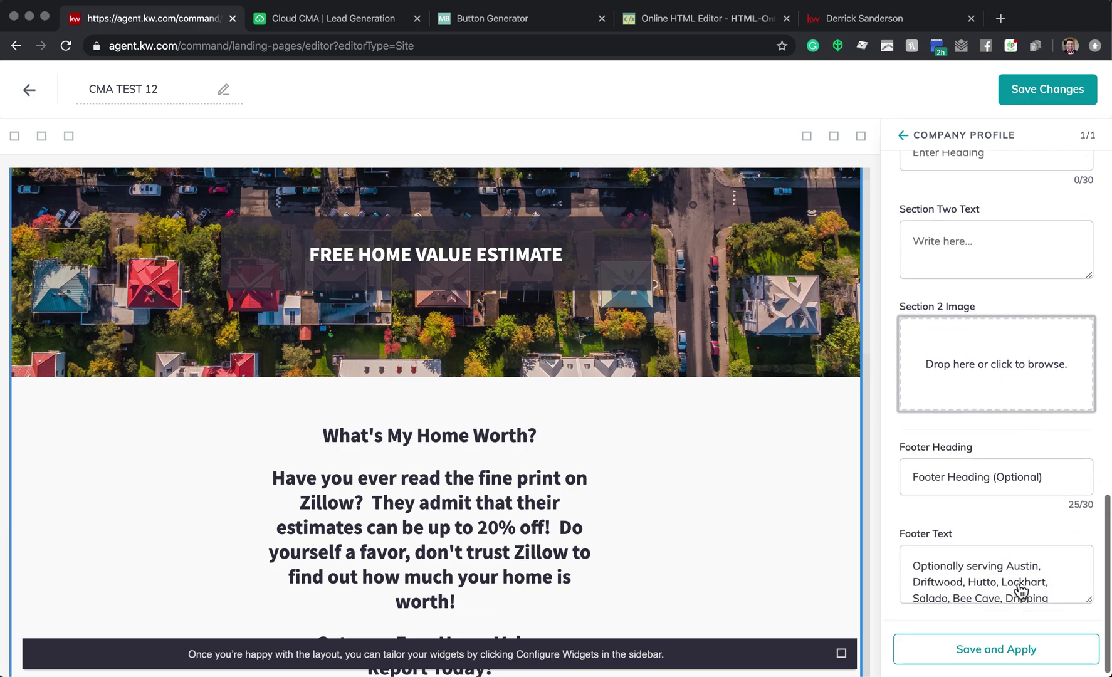
pyautogui.moveTo(1035, 470); pyautogui.dragTo(784, 483)
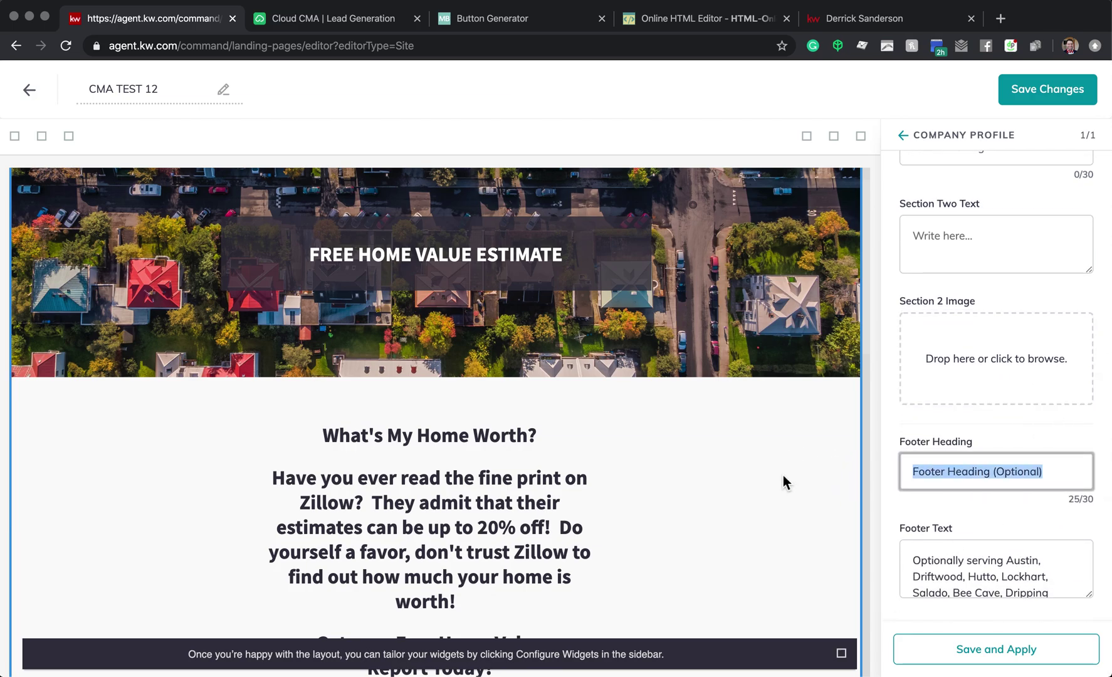
pyautogui.press('BackSpace')
pyautogui.click(914, 562)
pyautogui.press('super+a')
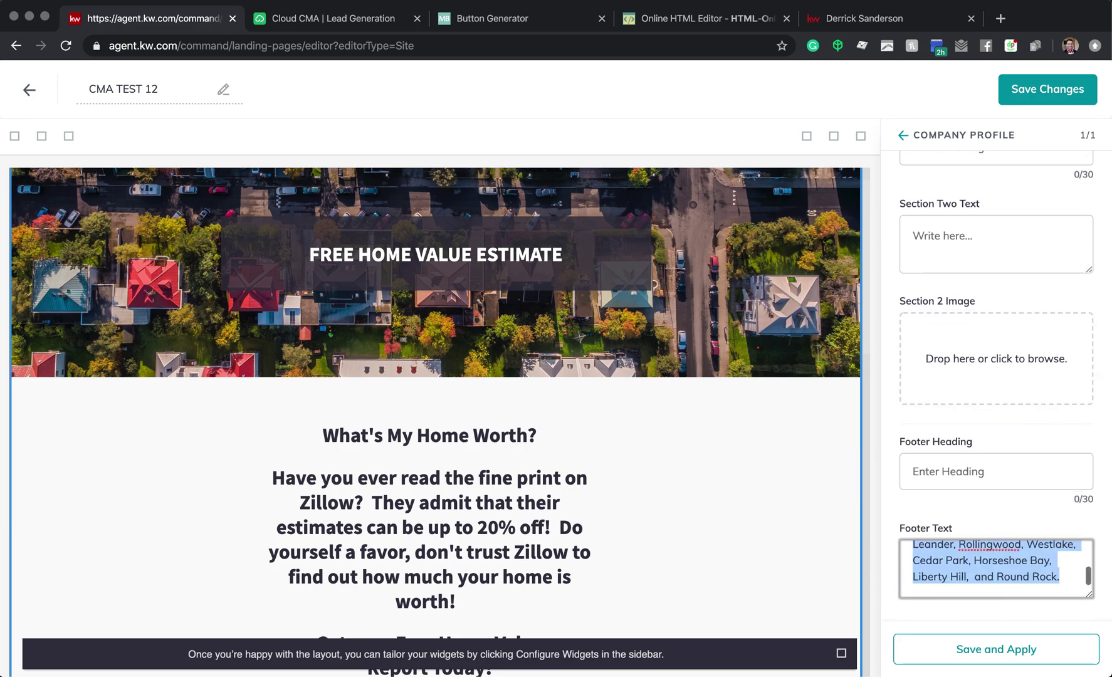
pyautogui.press('BackSpace')
pyautogui.click(1030, 645)
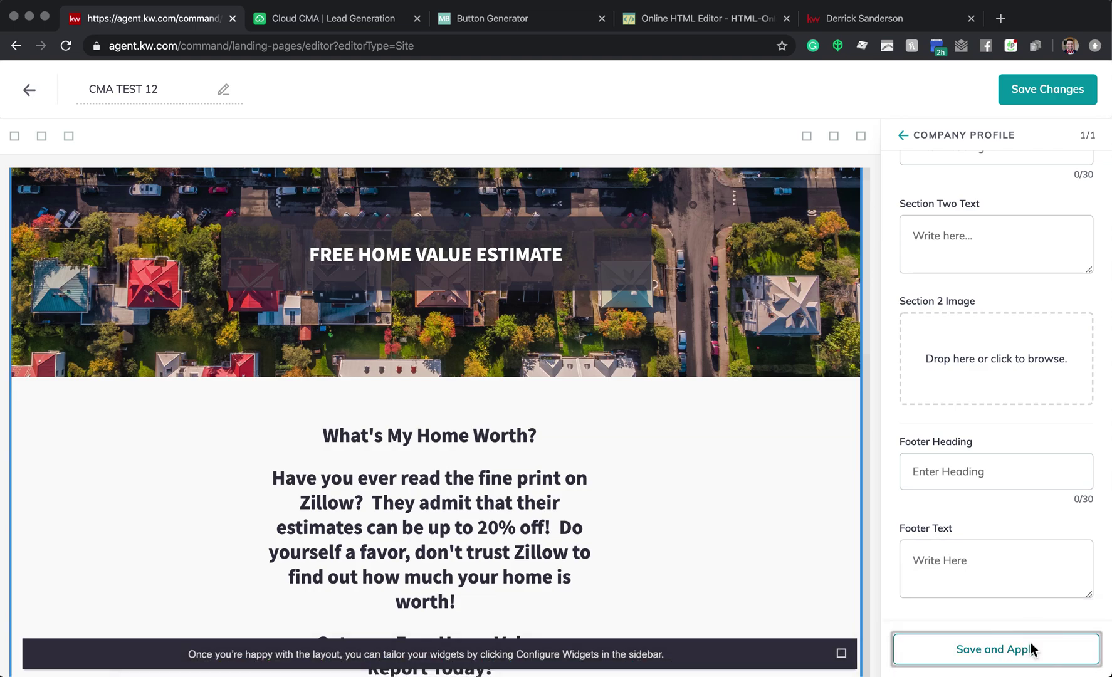
pyautogui.scroll(-7, 407, 413)
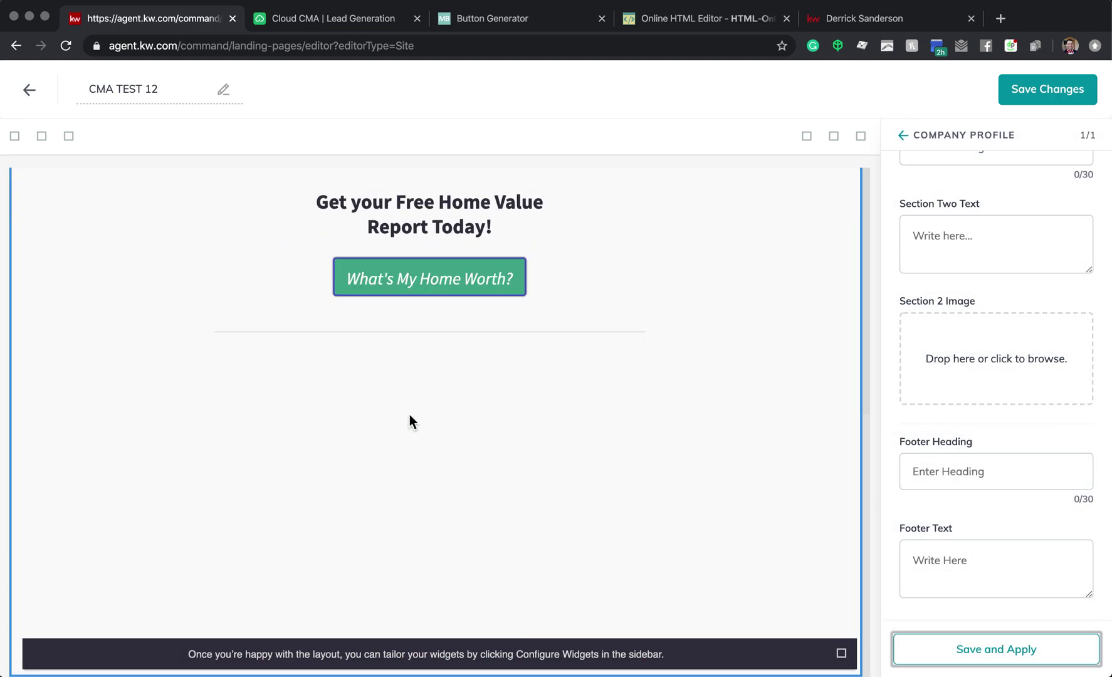
pyautogui.scroll(10, 411, 421)
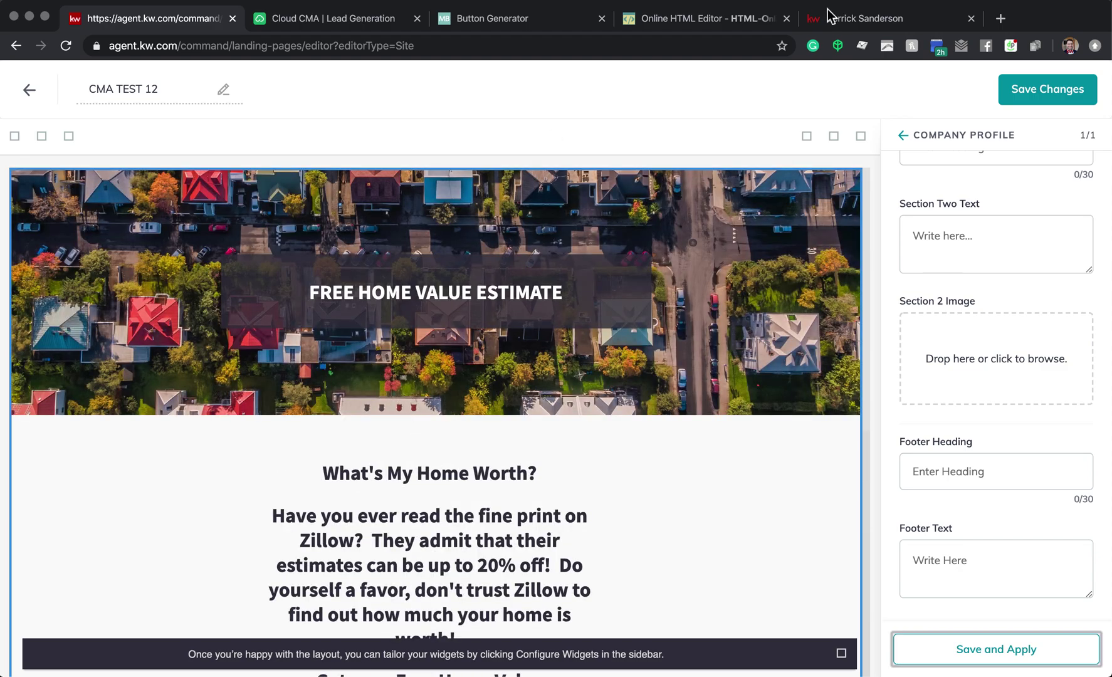
# Publish CMA TEST 12 as an agent site and bring up the Agent Site Settings Pages list.
pyautogui.click(1032, 86)
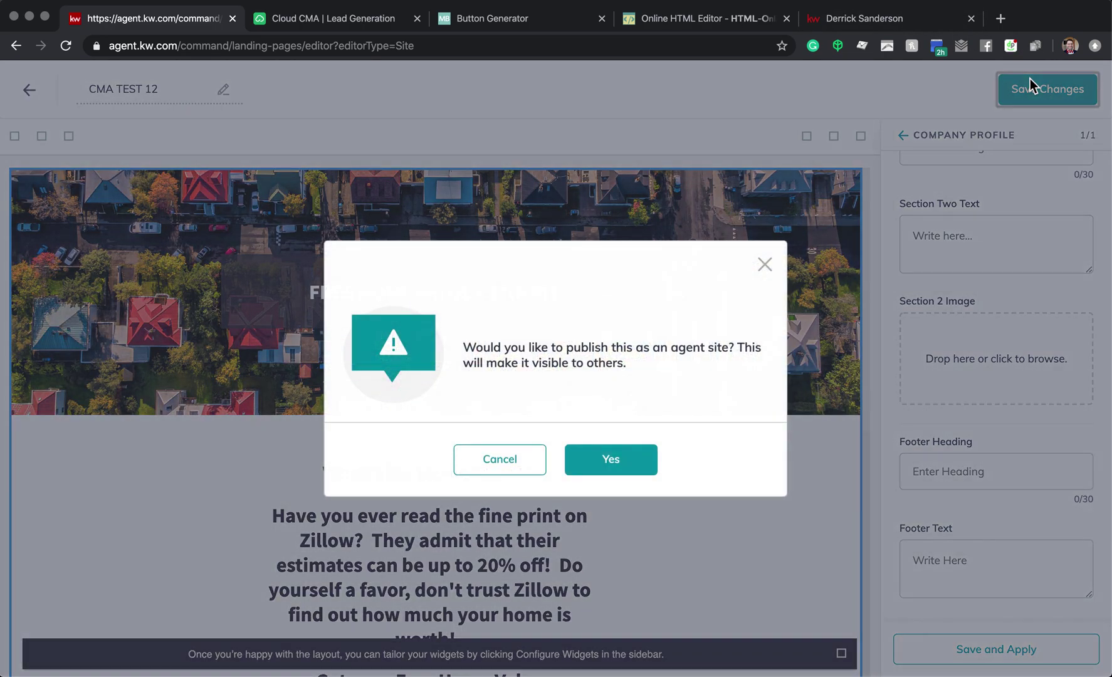
pyautogui.click(577, 469)
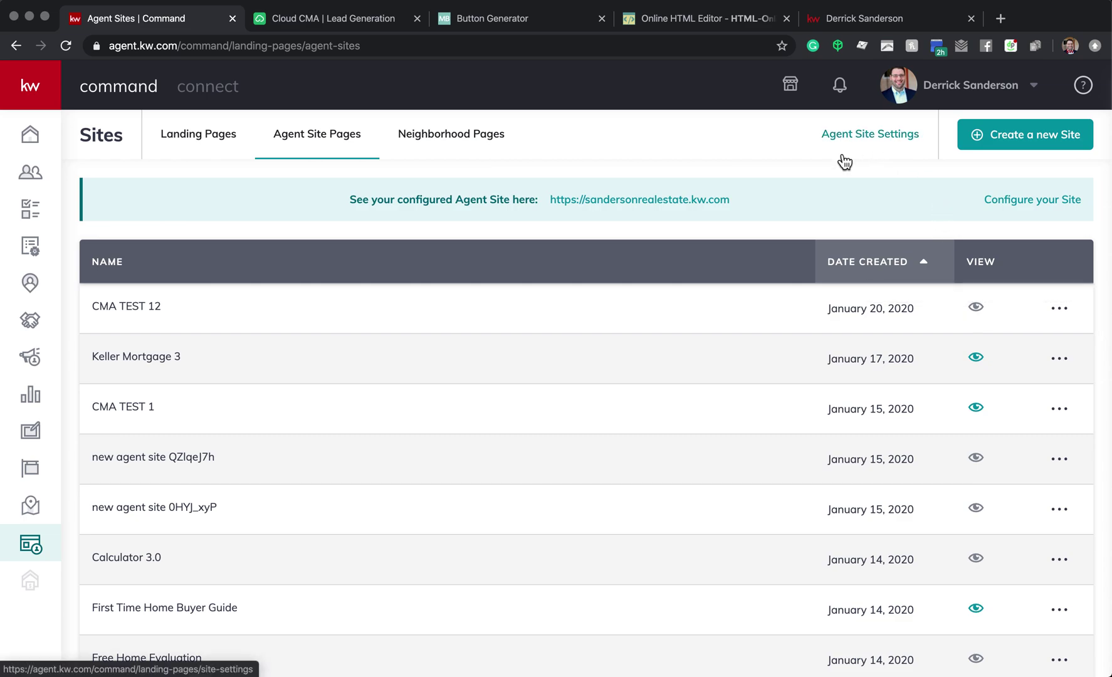
pyautogui.click(869, 134)
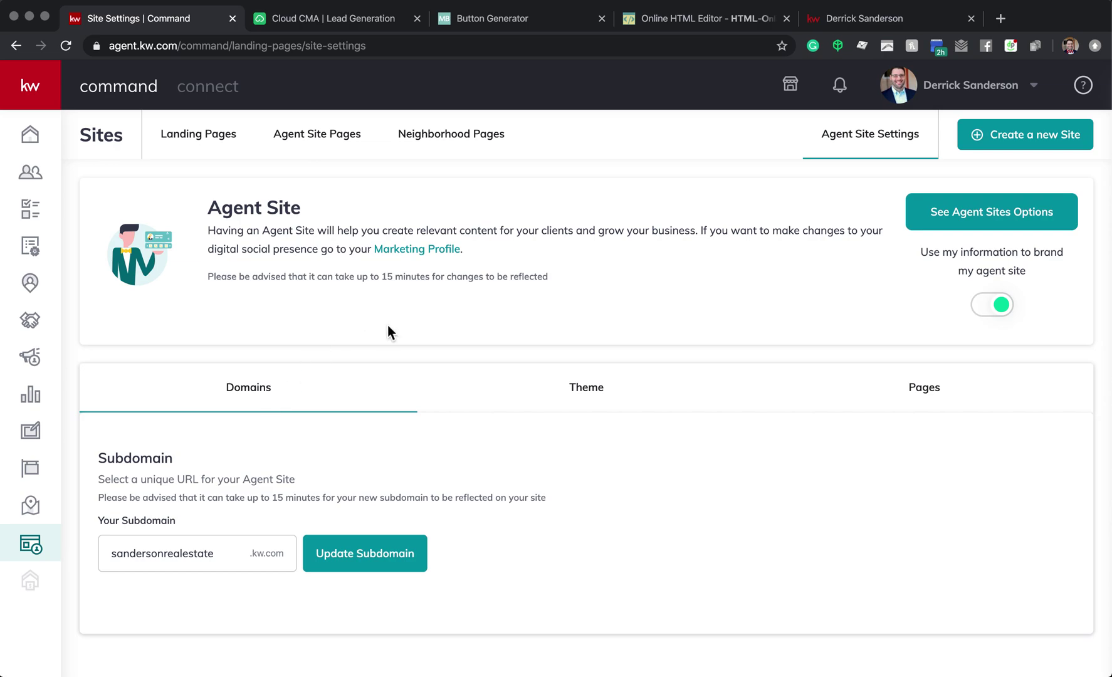
pyautogui.click(960, 387)
# Add a navigation page titled 'CMA TEST 11' with URL slug /CMATEST1.
pyautogui.scroll(-5, 662, 506)
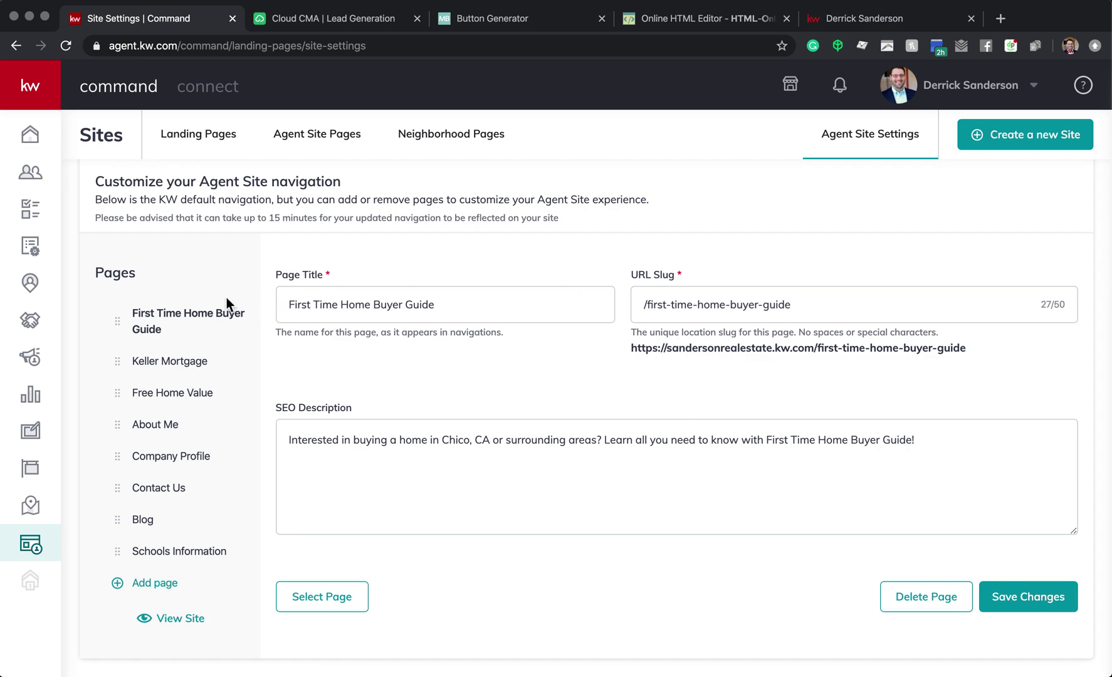
pyautogui.click(155, 583)
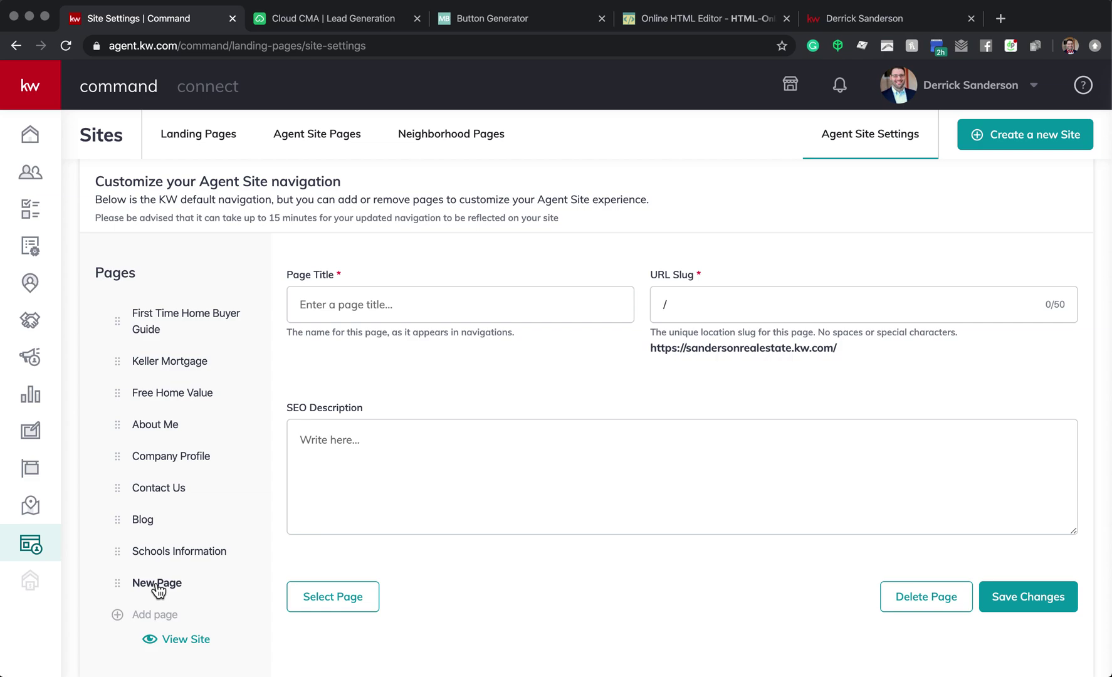
pyautogui.click(436, 316)
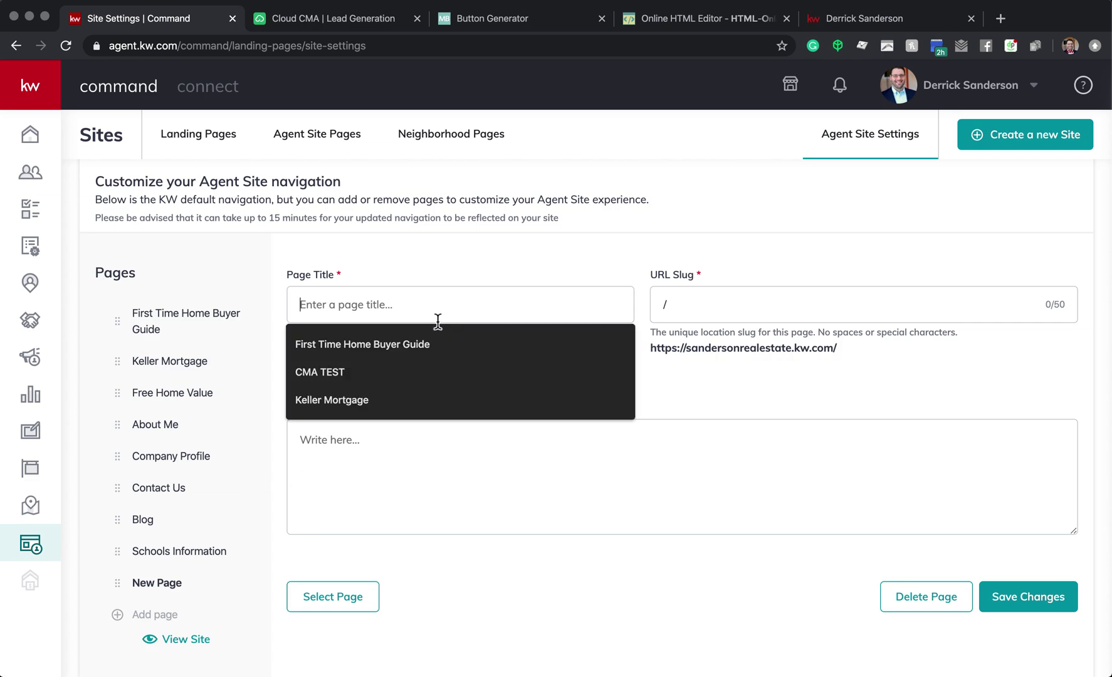
pyautogui.write('CMA TEST 11')
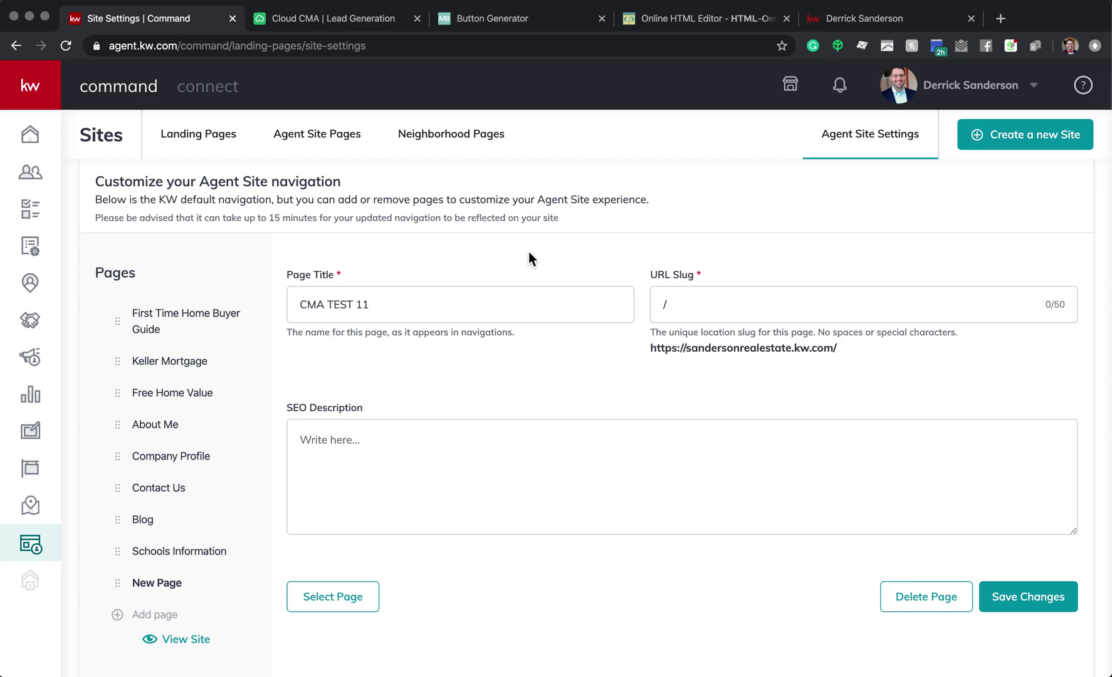
pyautogui.click(698, 295)
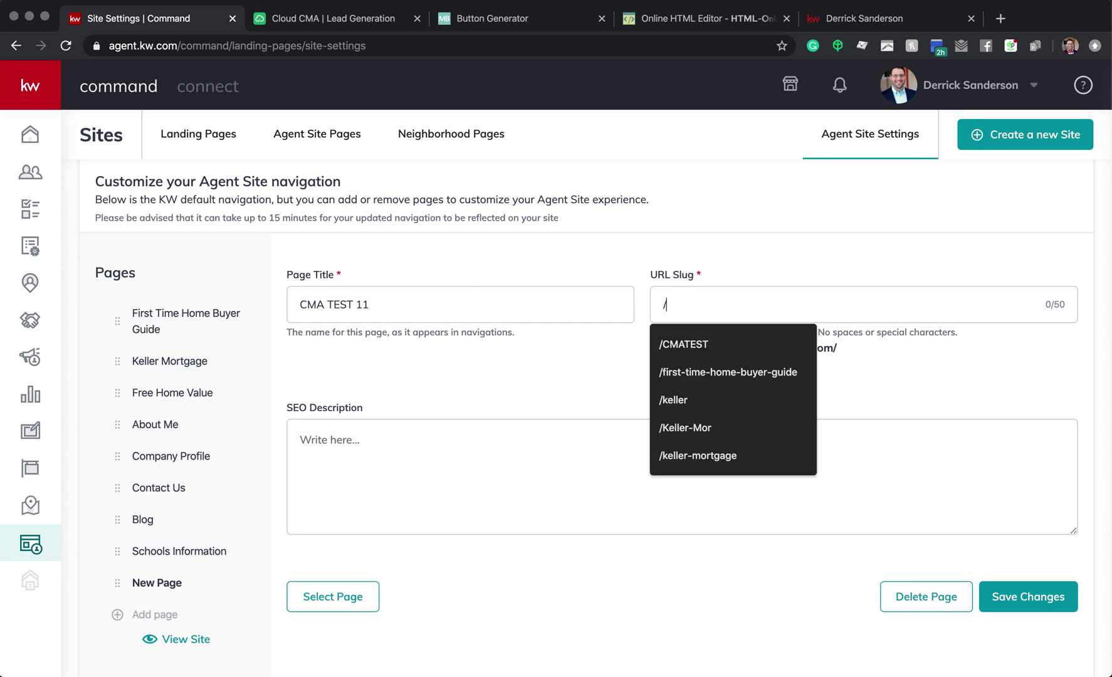
pyautogui.write('CMA TEST')
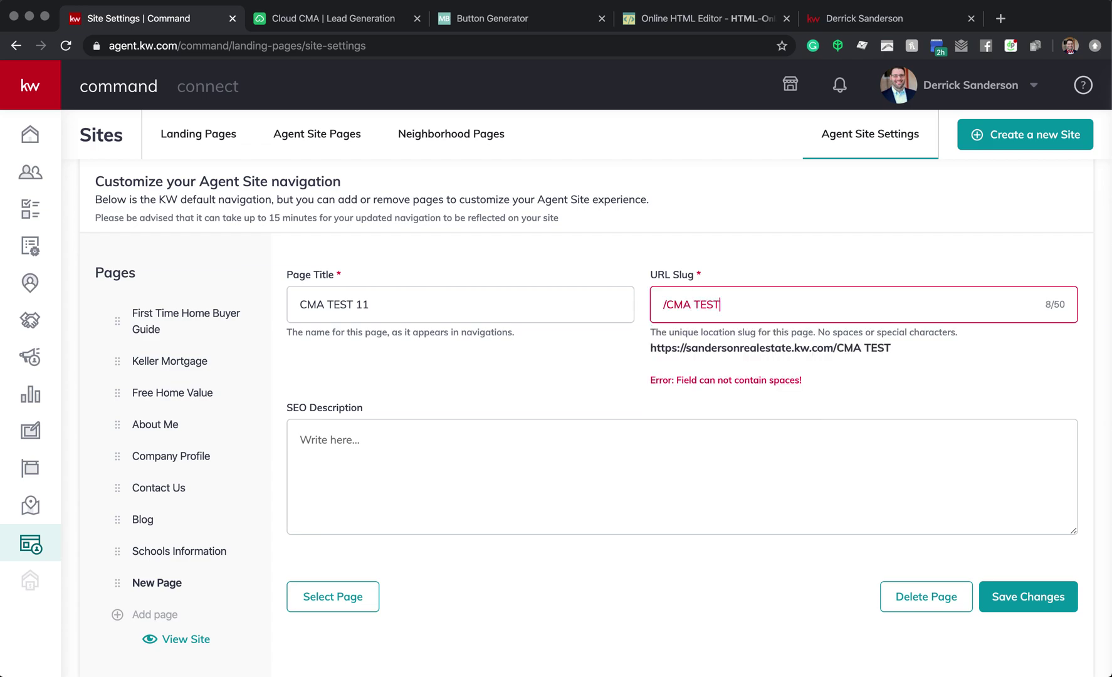
pyautogui.press('BackSpace')
pyautogui.press('BackSpace')
pyautogui.press('BackSpace')
pyautogui.press('BackSpace')
pyautogui.press('BackSpace')
pyautogui.write('TEST!')
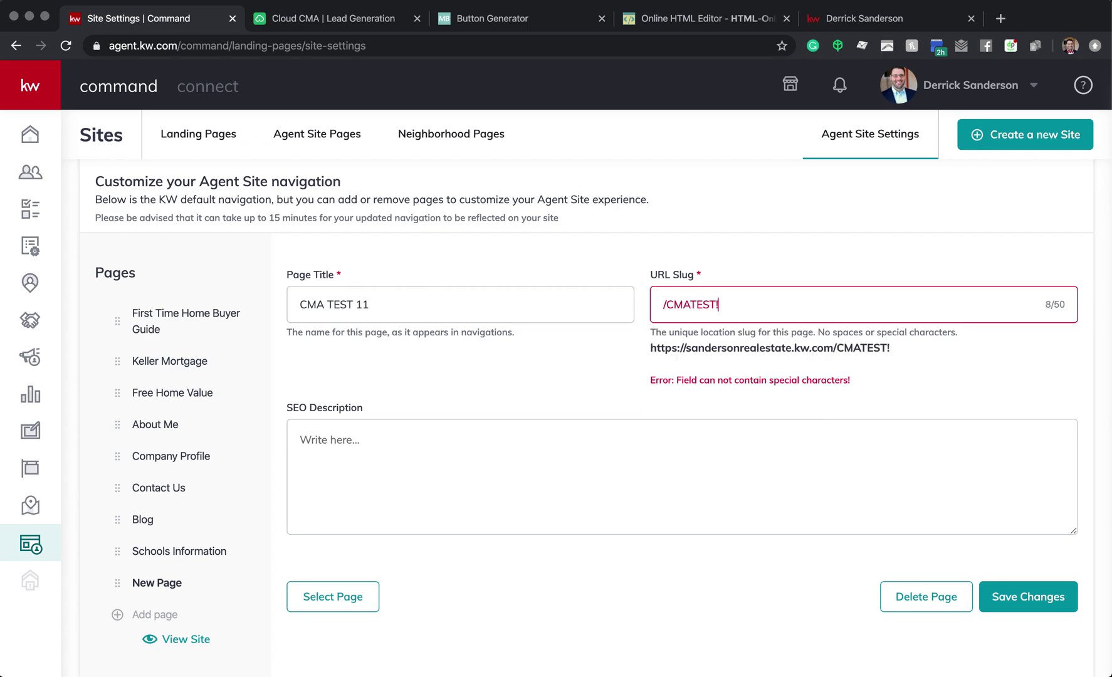
pyautogui.press('BackSpace')
pyautogui.write('1')
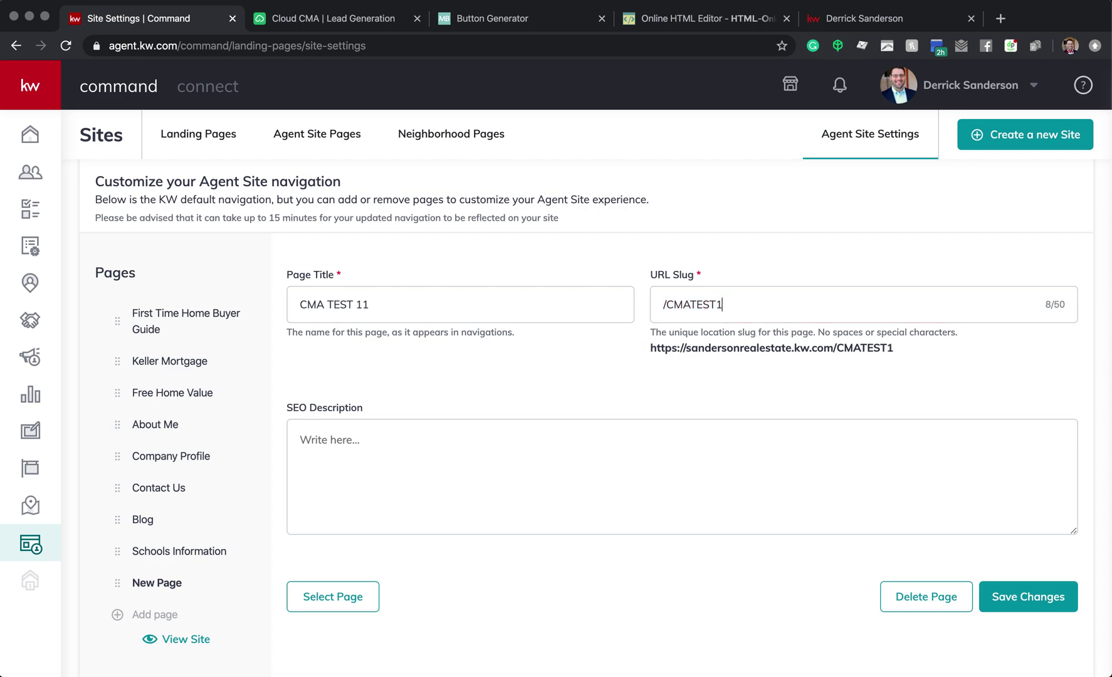
# Link the new page to the CMA TEST 12 landing page and save it.
pyautogui.click(554, 463)
pyautogui.scroll(-1, 608, 442)
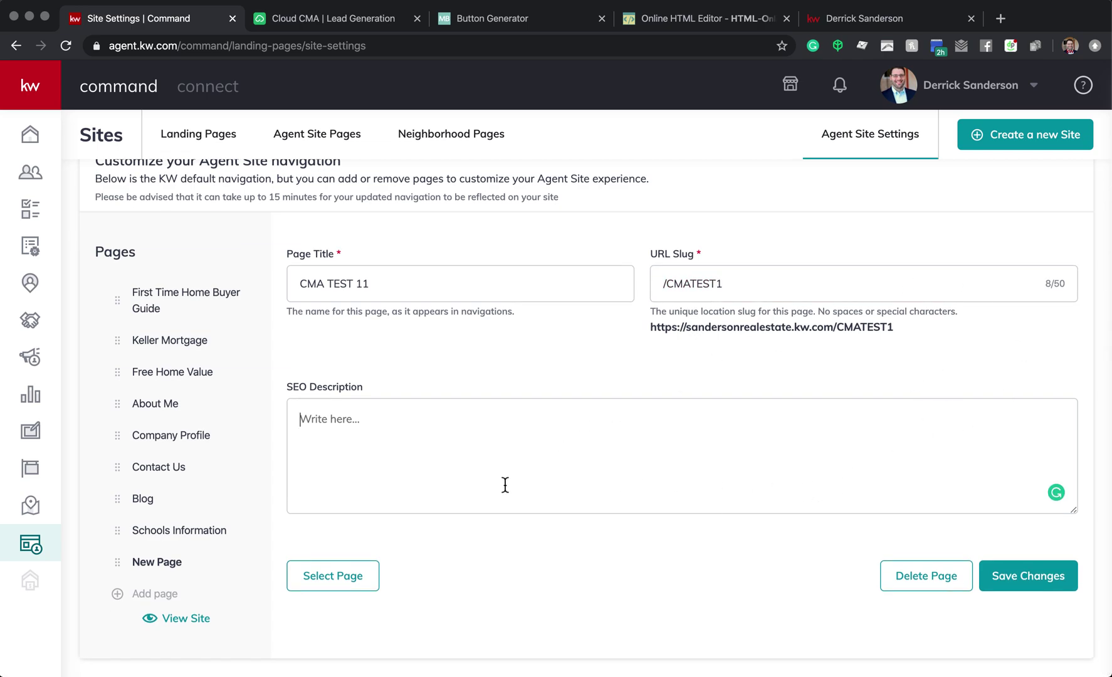
pyautogui.click(349, 574)
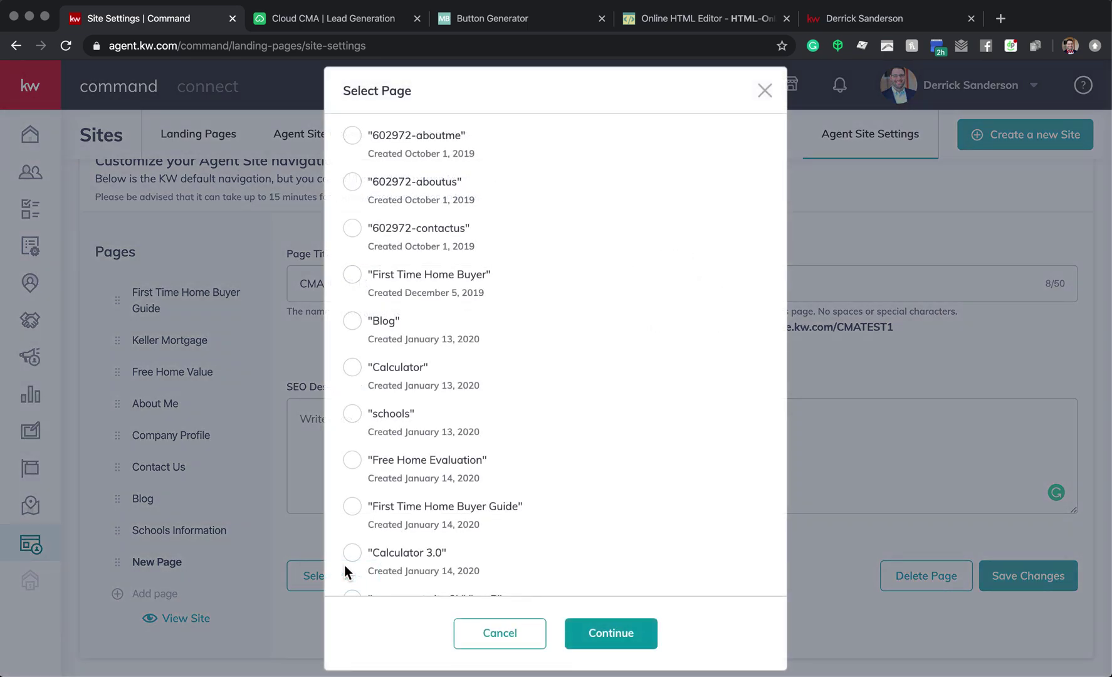
pyautogui.scroll(-5, 424, 540)
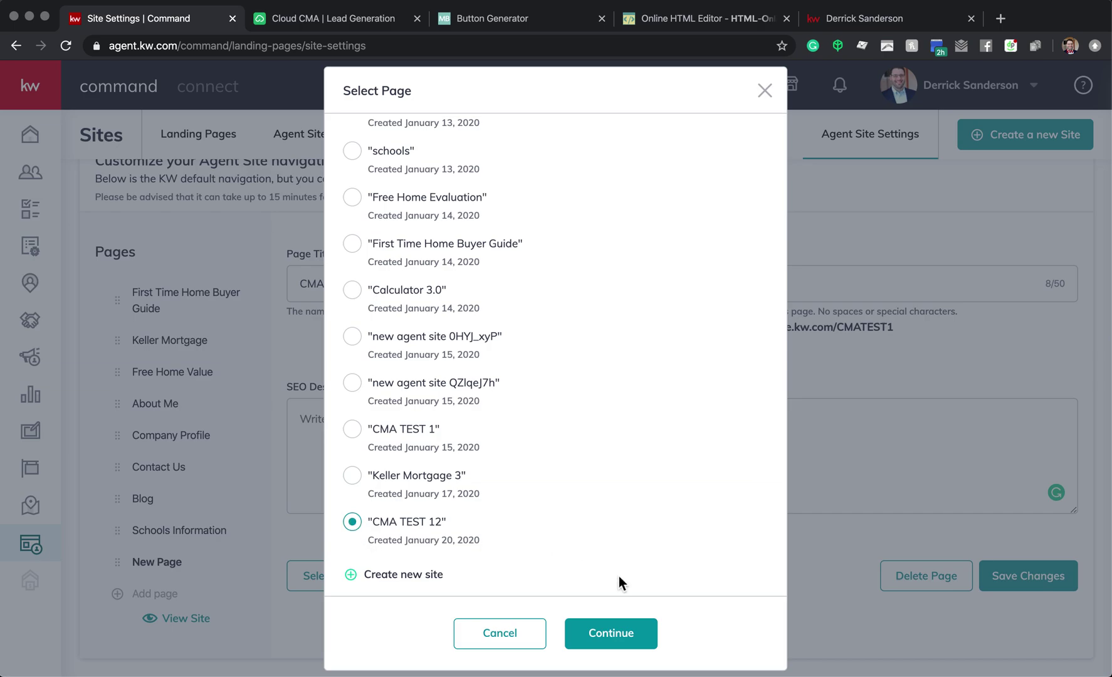
pyautogui.click(615, 632)
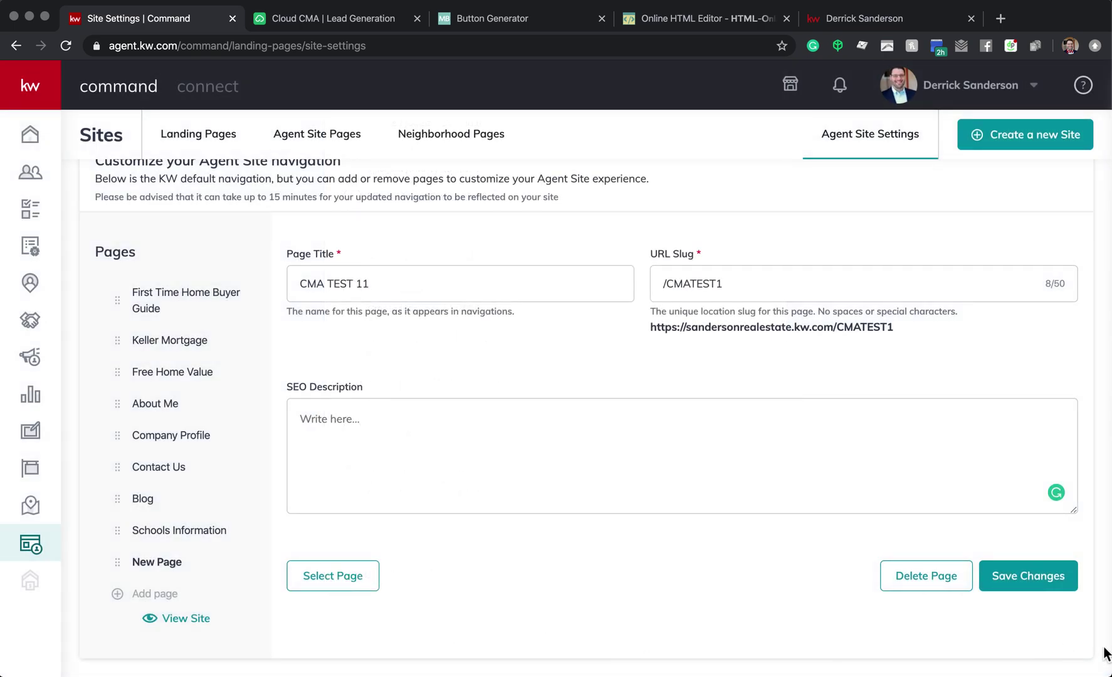
pyautogui.click(1057, 586)
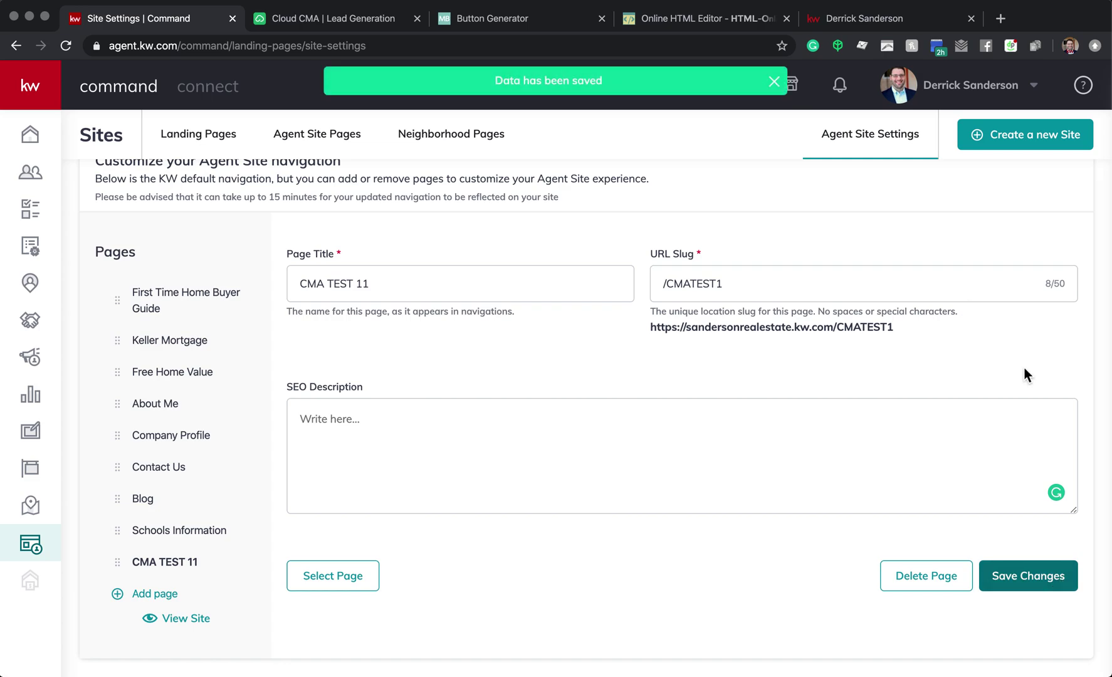
pyautogui.click(894, 19)
# On sandersonrealestate.kw.com, open CMA TEST 11 and confirm its home-worth button opens Cloud CMA.
pyautogui.click(169, 47)
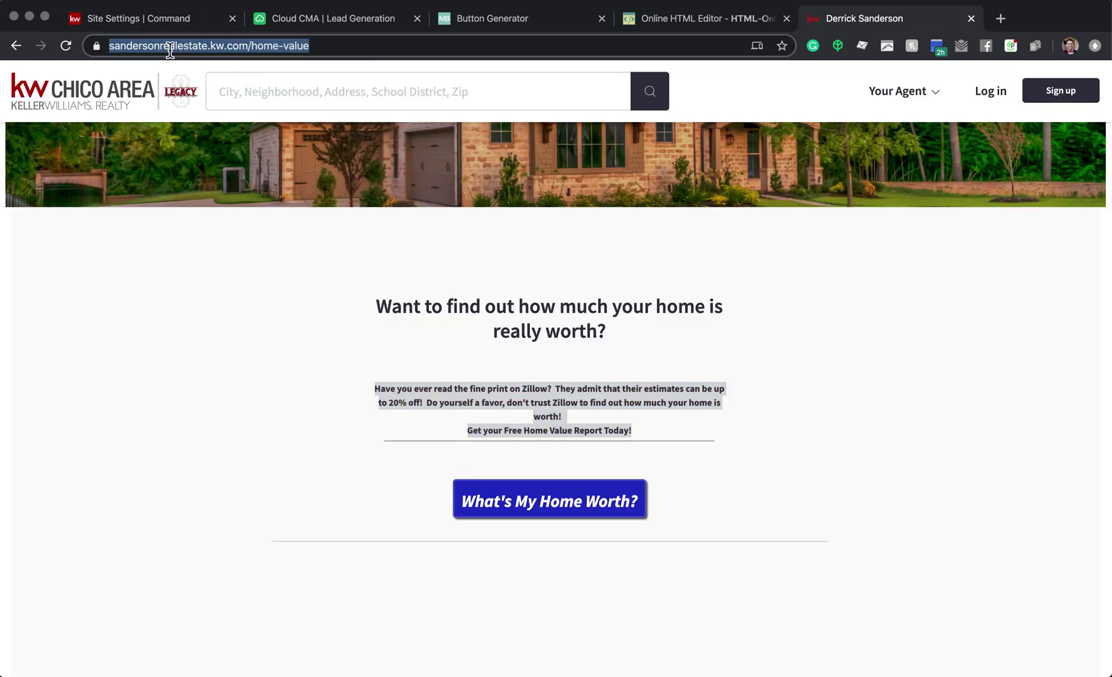
pyautogui.write('sanderson')
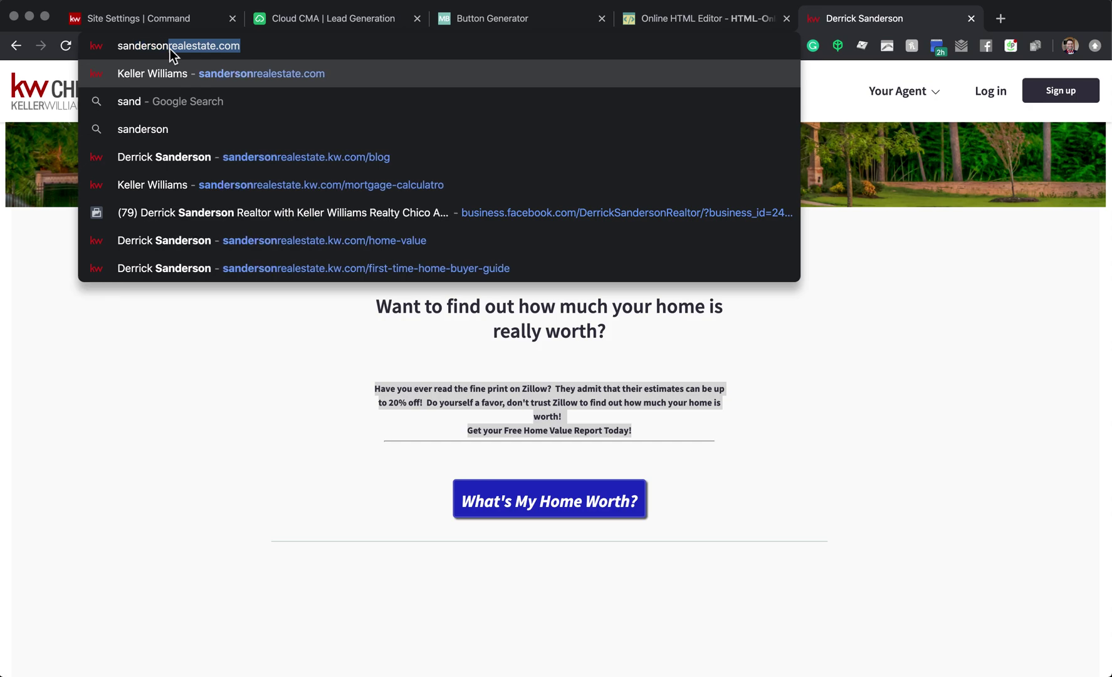
pyautogui.press('Return')
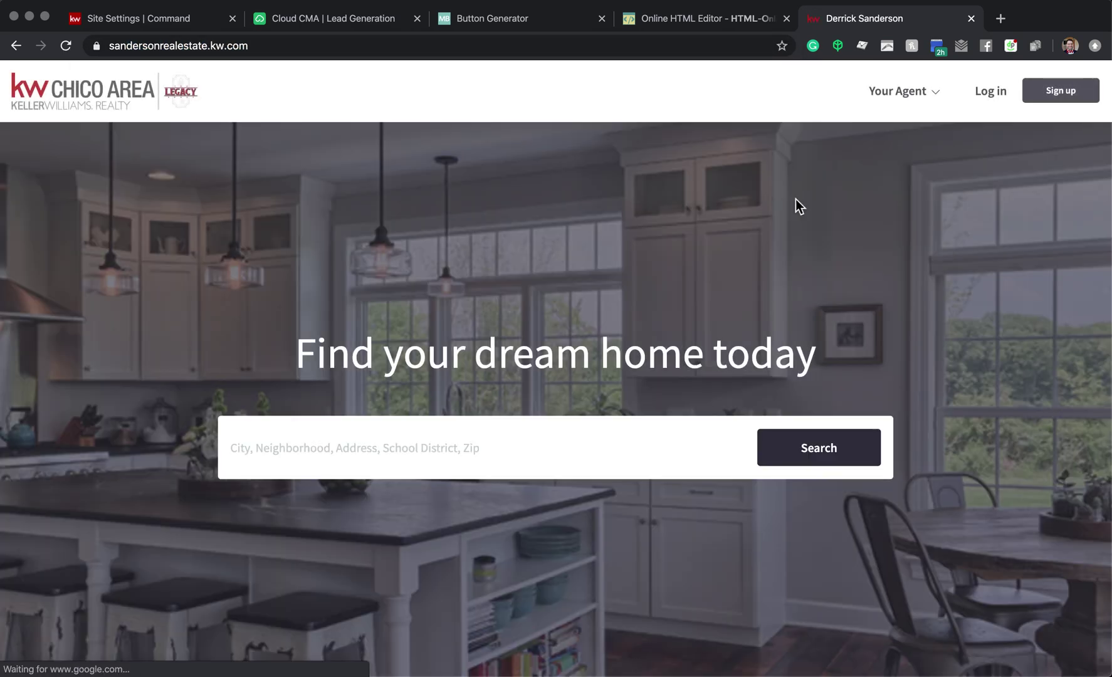
pyautogui.click(924, 102)
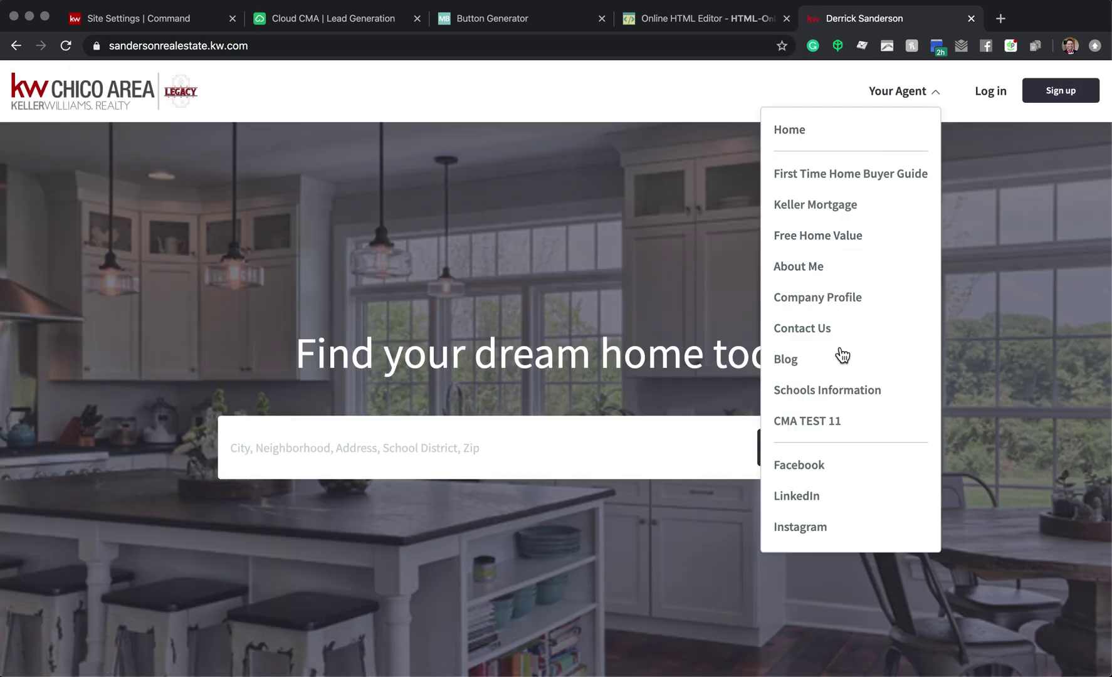
pyautogui.click(827, 420)
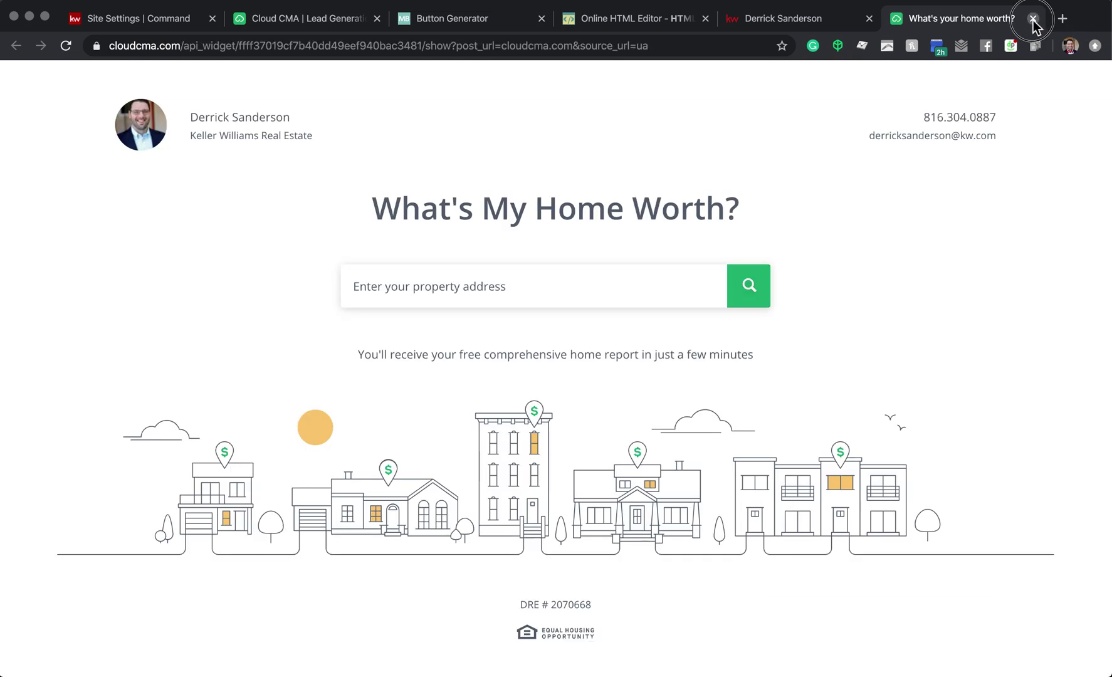
pyautogui.click(1033, 19)
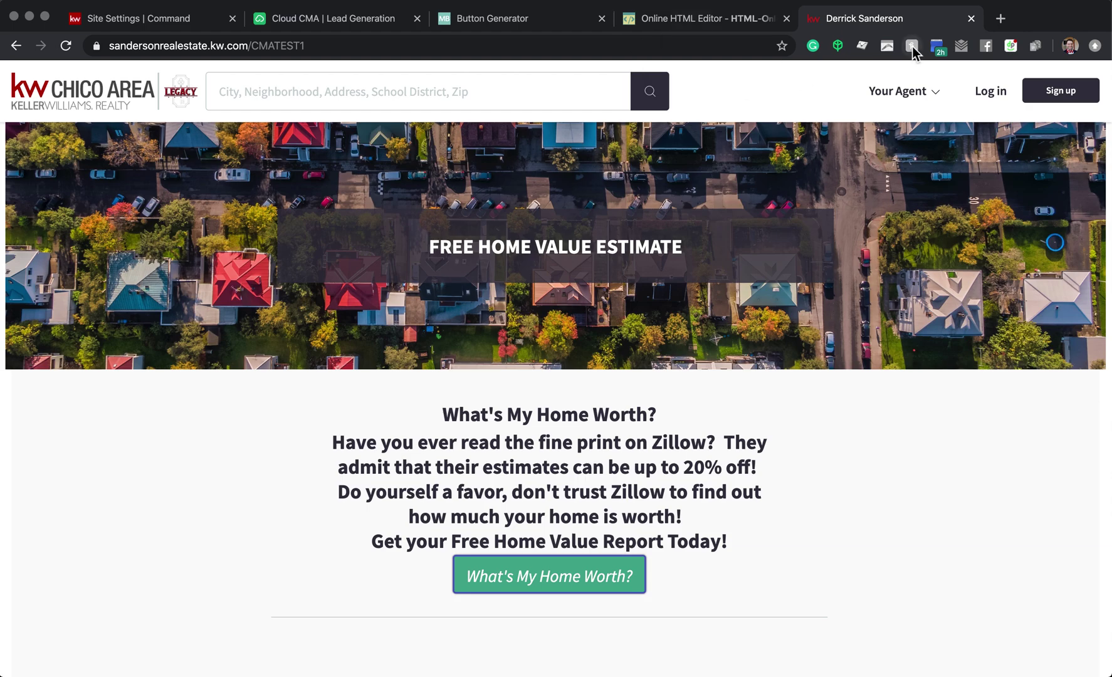
pyautogui.click(145, 16)
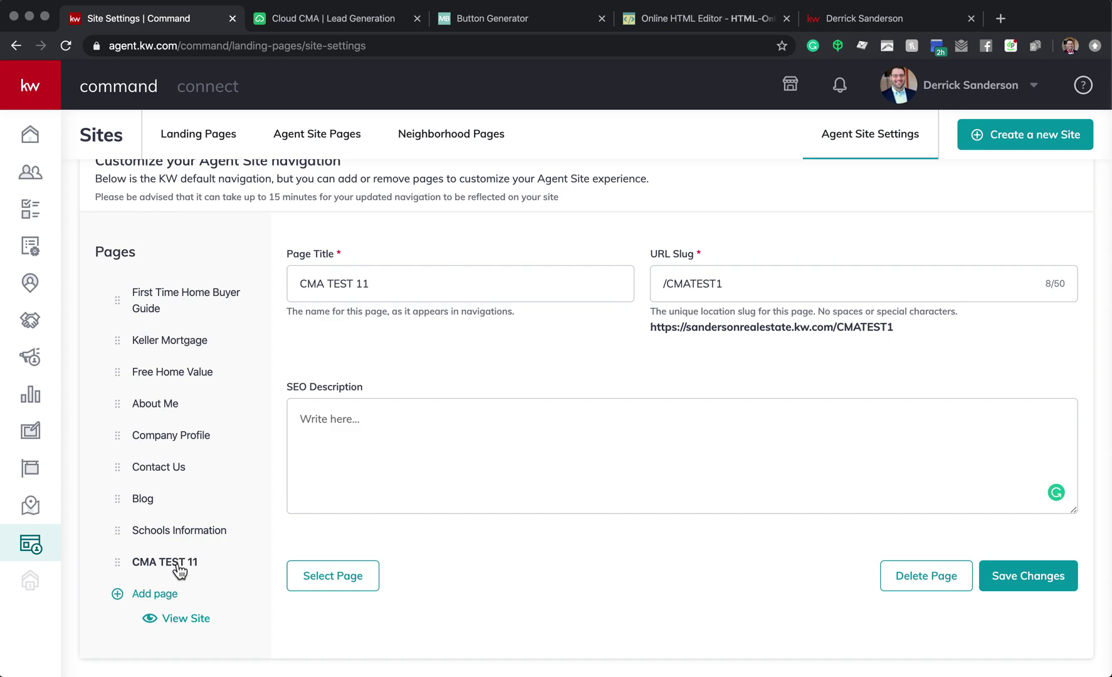
# Delete the CMA TEST 11 page from the agent site navigation.
pyautogui.click(929, 578)
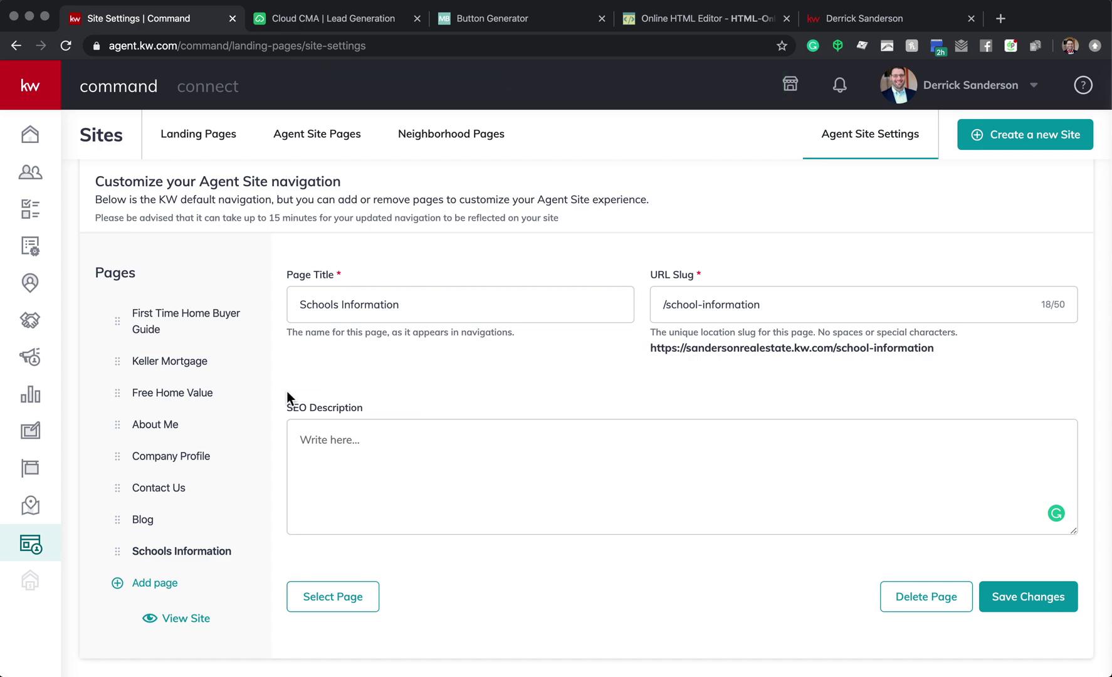
# View the home-worth button's embed code on the Cloud CMA Lead Generation page, then close it.
pyautogui.click(318, 19)
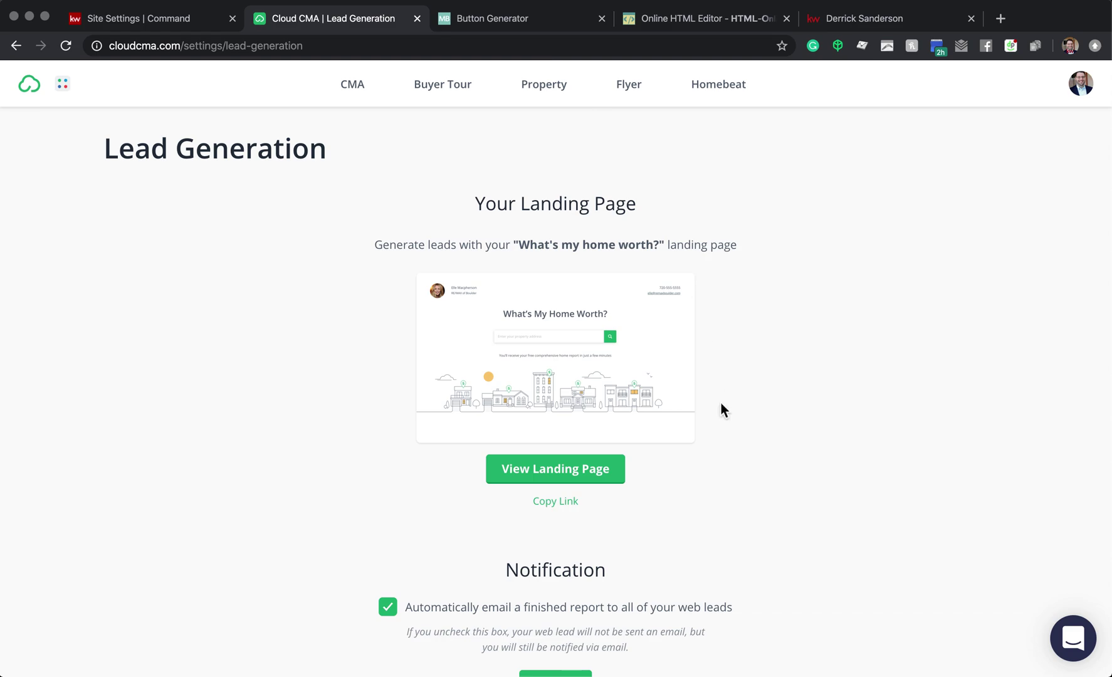
pyautogui.scroll(-3, 721, 403)
pyautogui.click(368, 624)
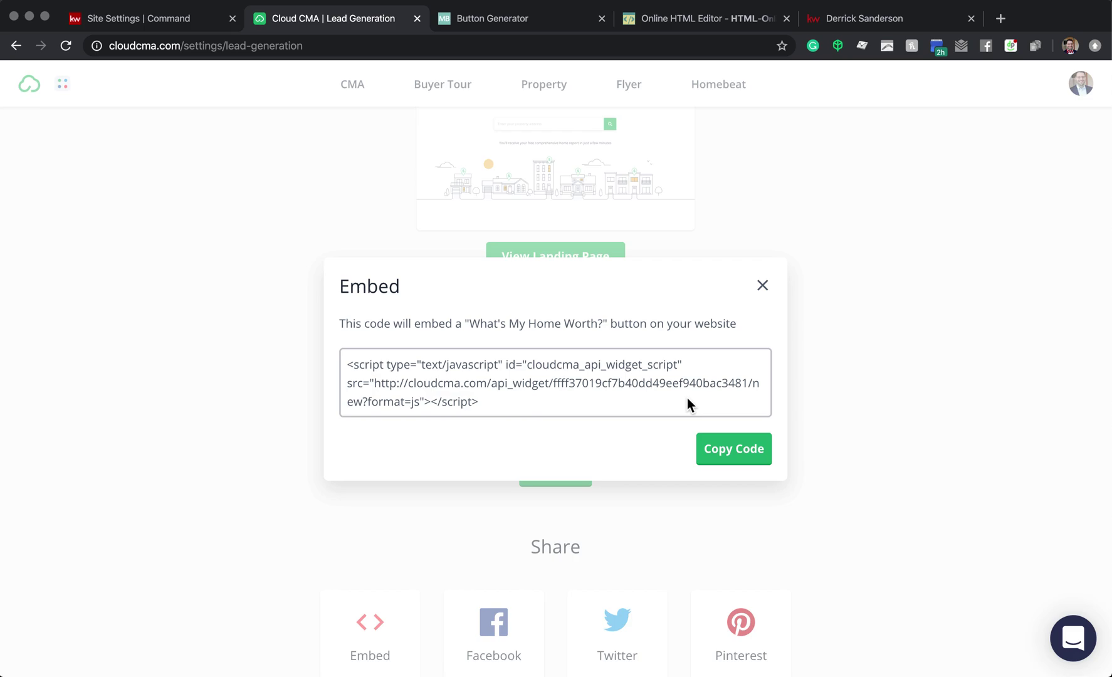
pyautogui.click(762, 286)
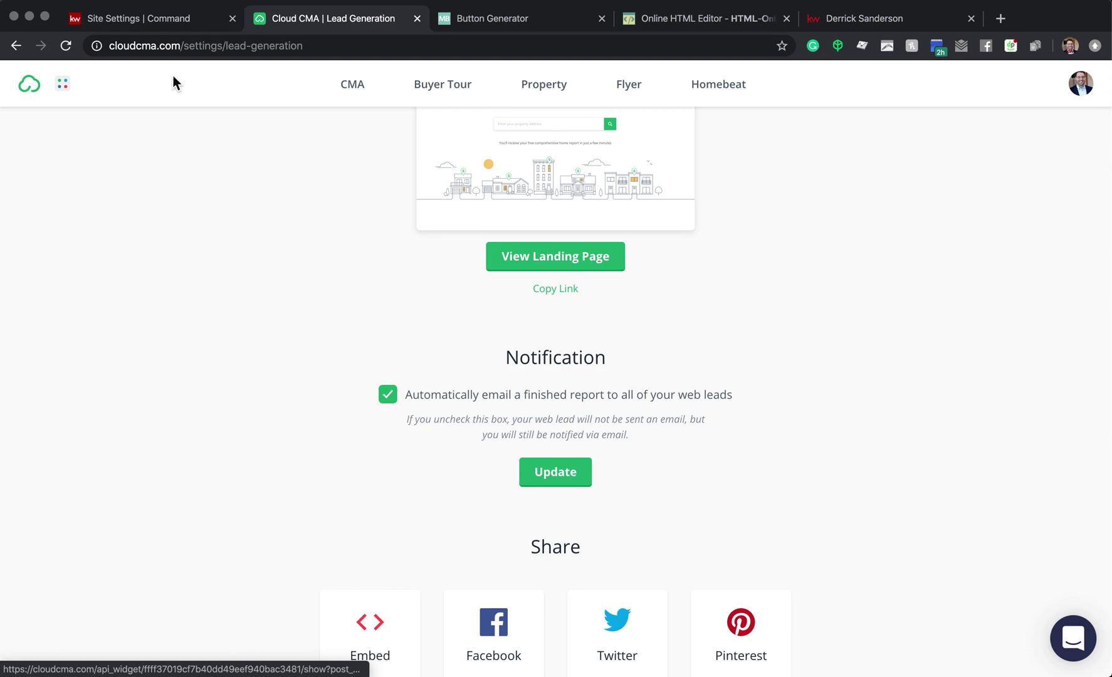